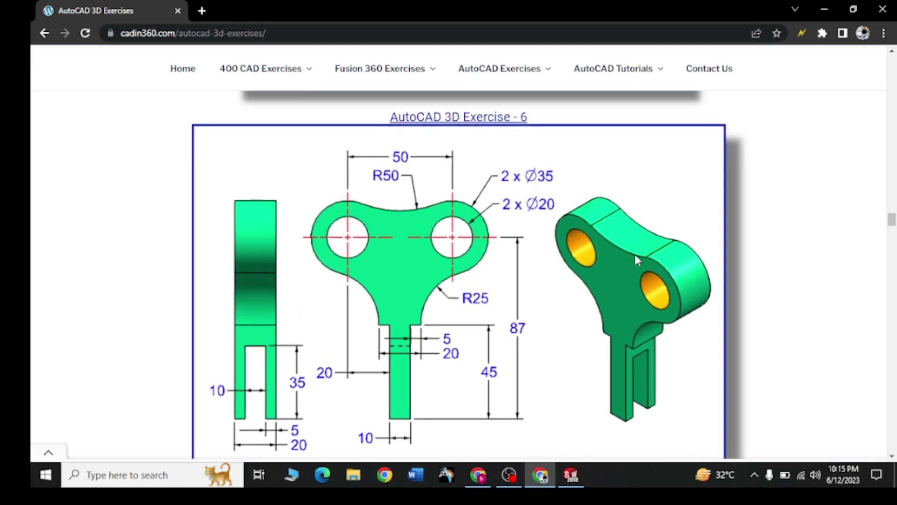
# - Review the Exercise 6 lobed plate drawing in Chrome, then switch to the SOLIDWORKS Part3 window
pyautogui.scroll(-2, 775, 210)
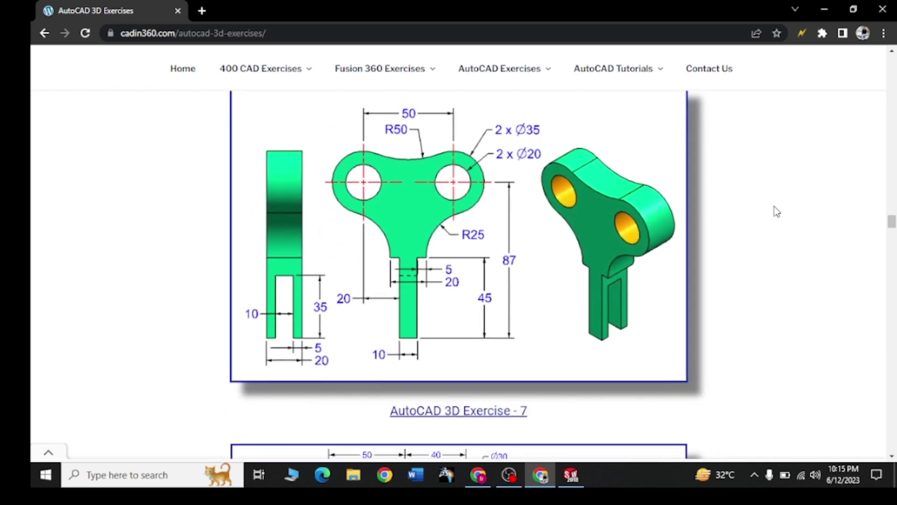
pyautogui.scroll(2, 674, 232)
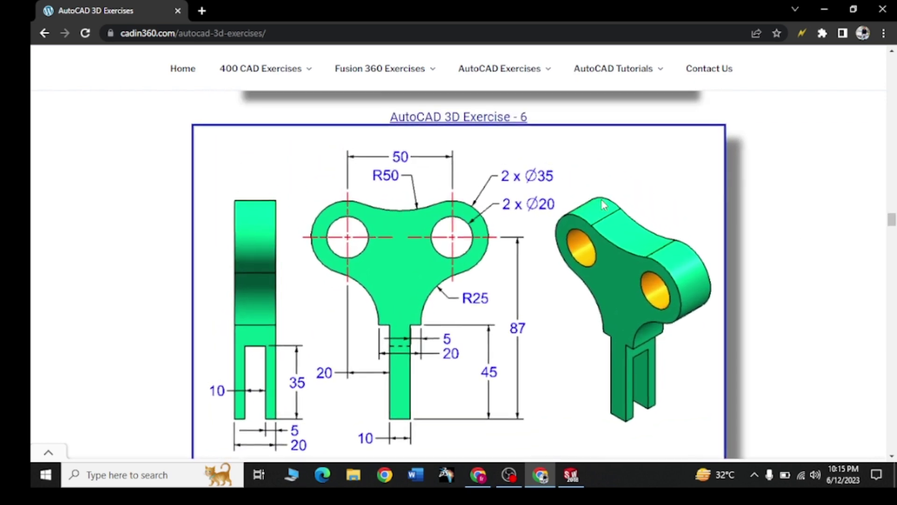
pyautogui.click(577, 475)
# - Start a Front Plane sketch with a horizontal midpoint line centred on the origin
pyautogui.click(80, 231)
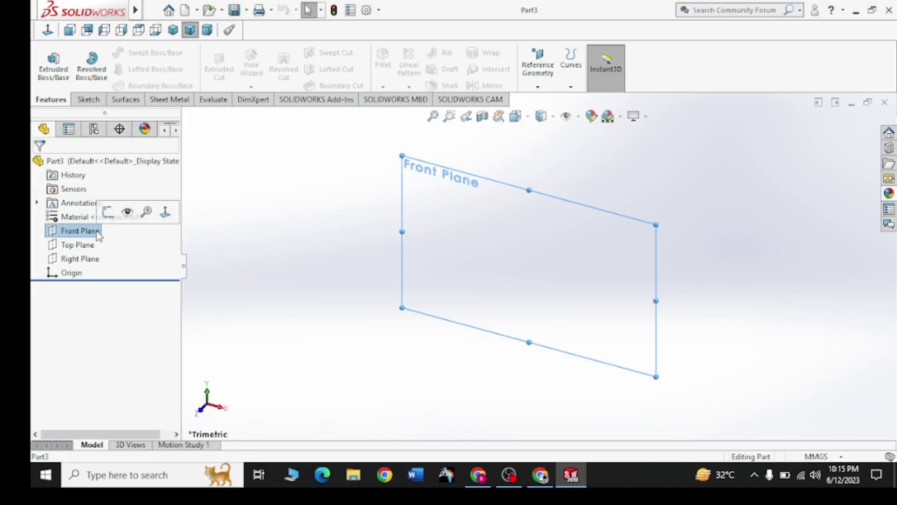
pyautogui.click(117, 211)
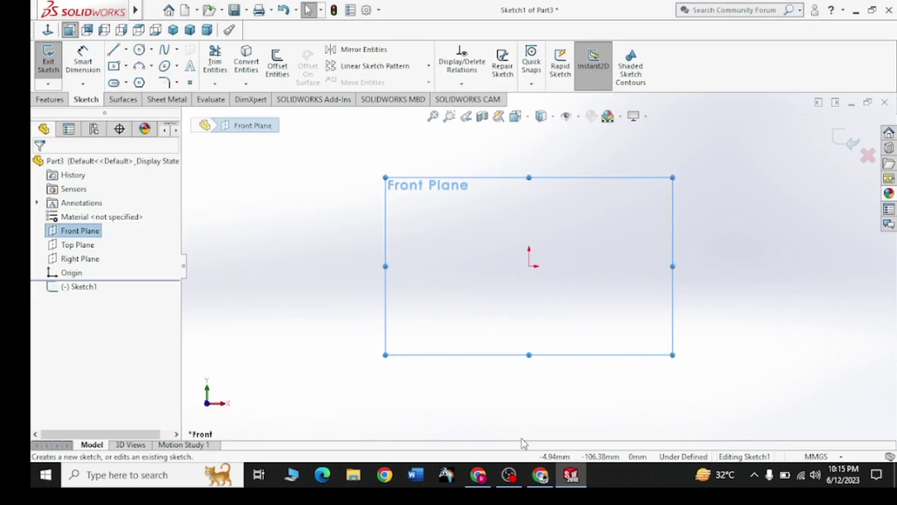
pyautogui.click(126, 49)
pyautogui.click(149, 94)
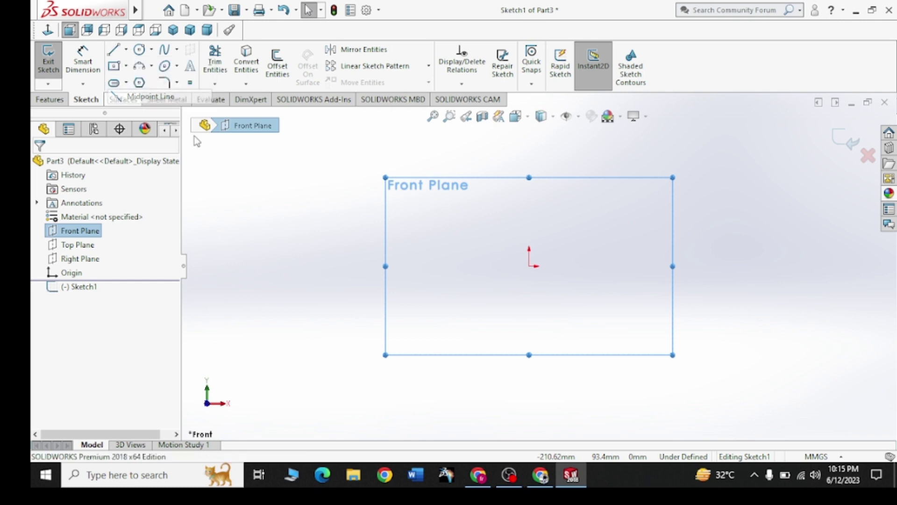
pyautogui.click(529, 265)
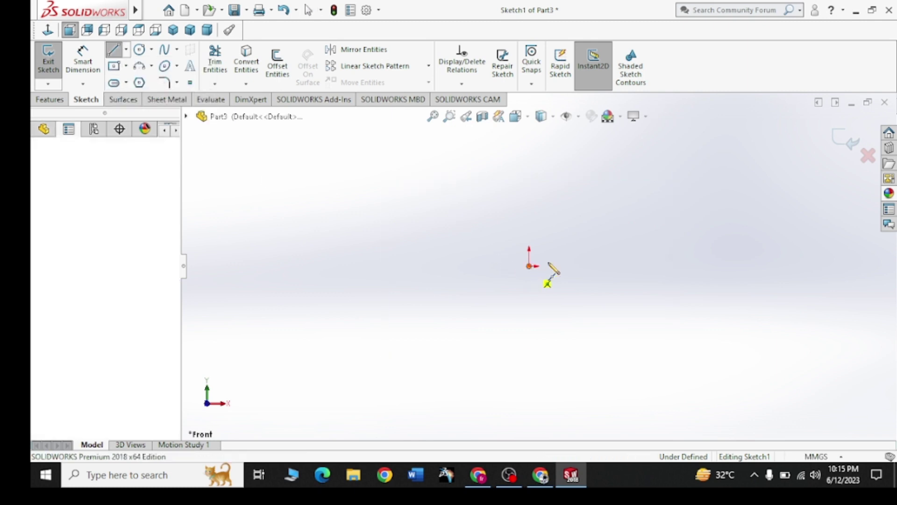
pyautogui.click(606, 266)
pyautogui.rightClick(618, 208)
pyautogui.click(632, 199)
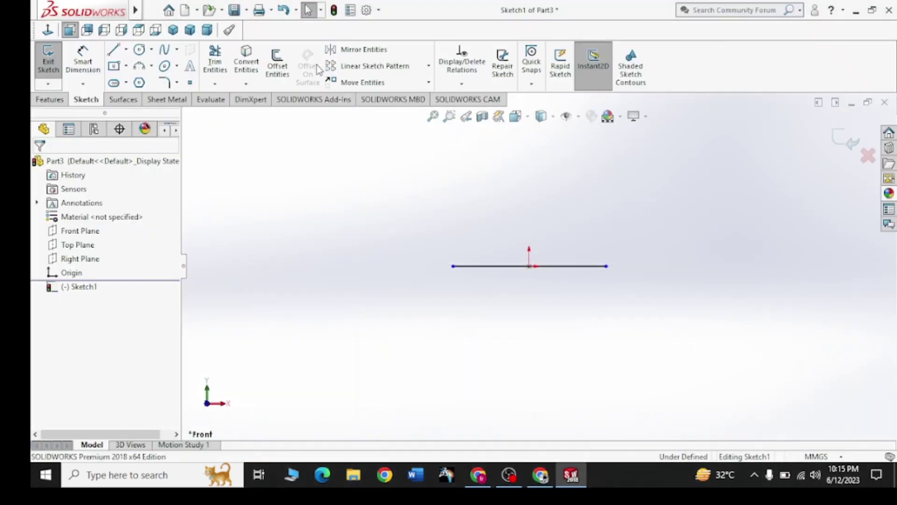
# - Dimension the horizontal line to 50 mm and compare with the reference drawing
pyautogui.click(93, 56)
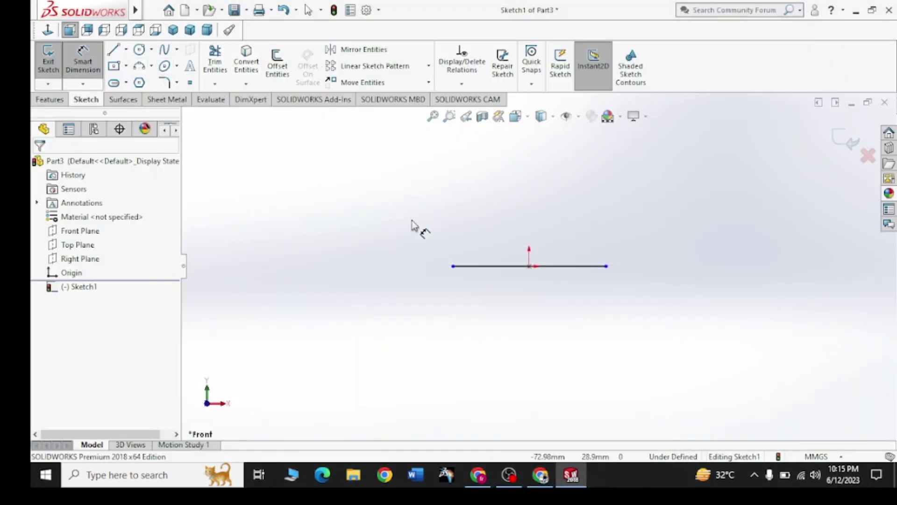
pyautogui.click(511, 267)
pyautogui.click(517, 306)
pyautogui.write('50')
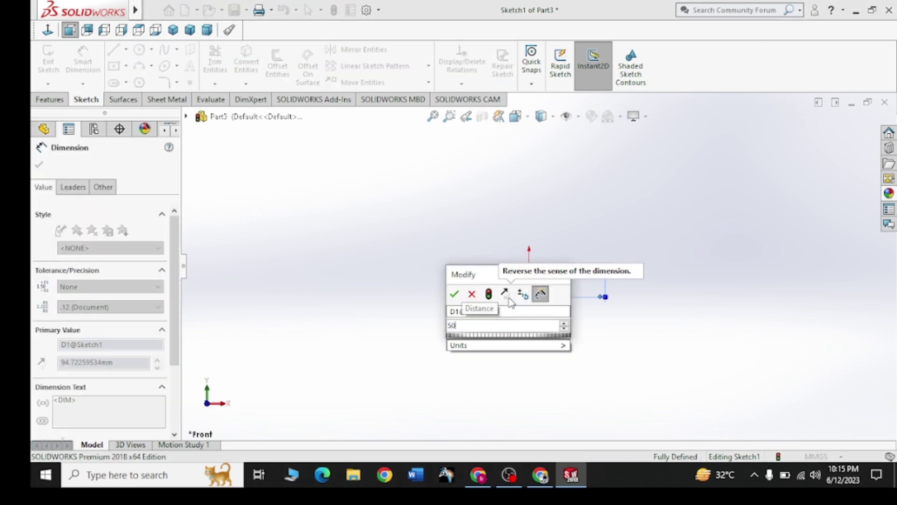
pyautogui.press('Return')
pyautogui.click(38, 164)
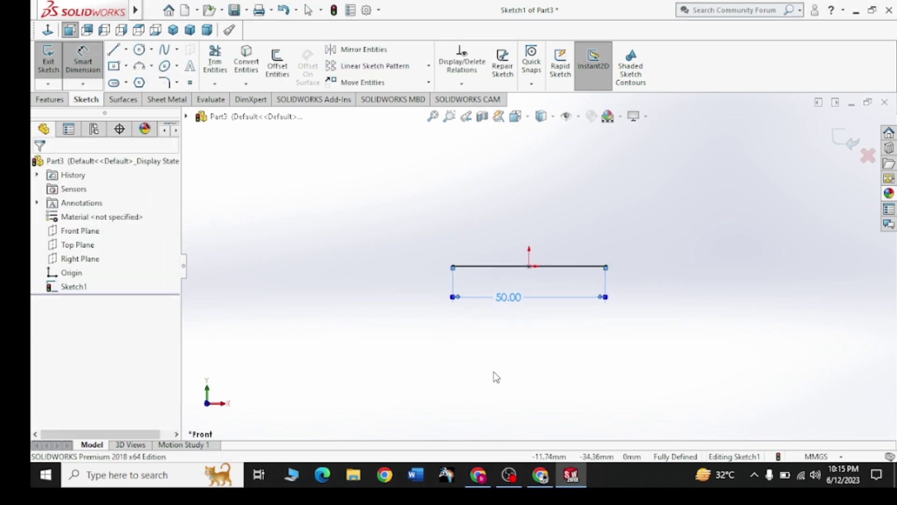
pyautogui.click(540, 475)
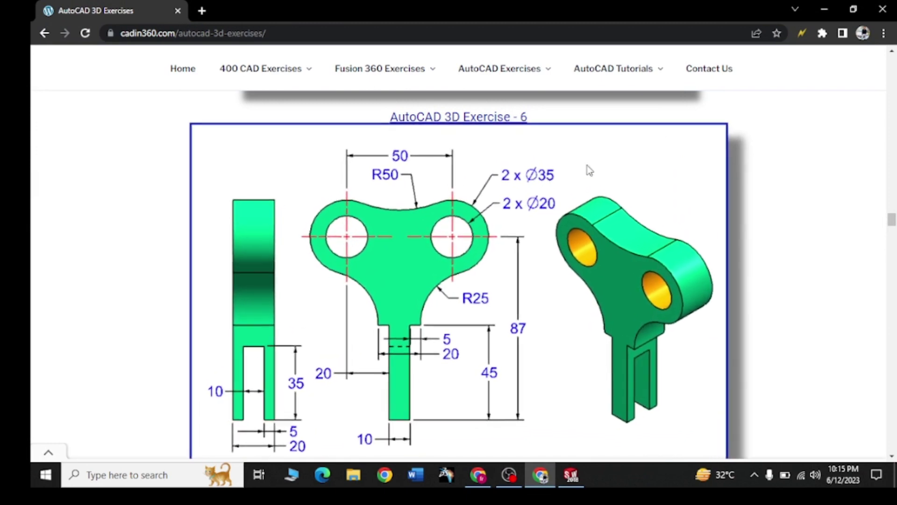
pyautogui.click(826, 12)
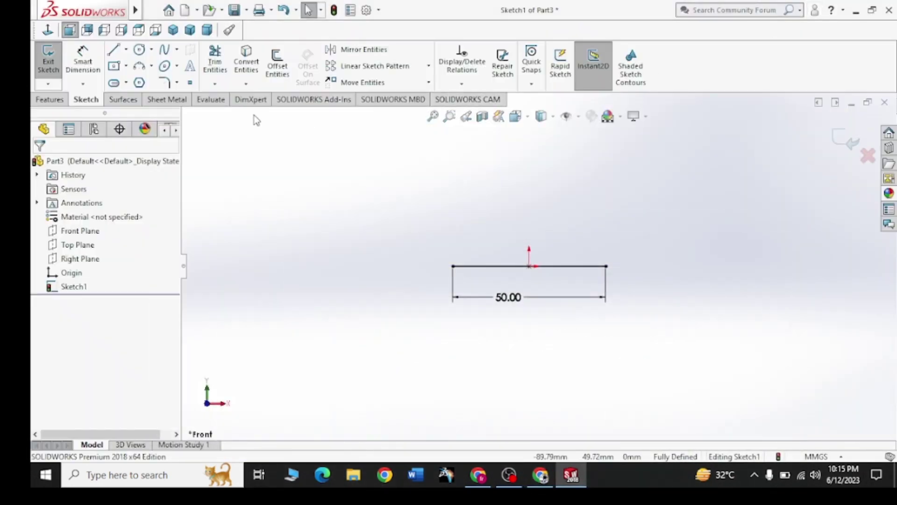
# - Draw two concentric circles at each end of the 50 mm line
pyautogui.click(606, 266)
pyautogui.click(610, 287)
pyautogui.click(606, 265)
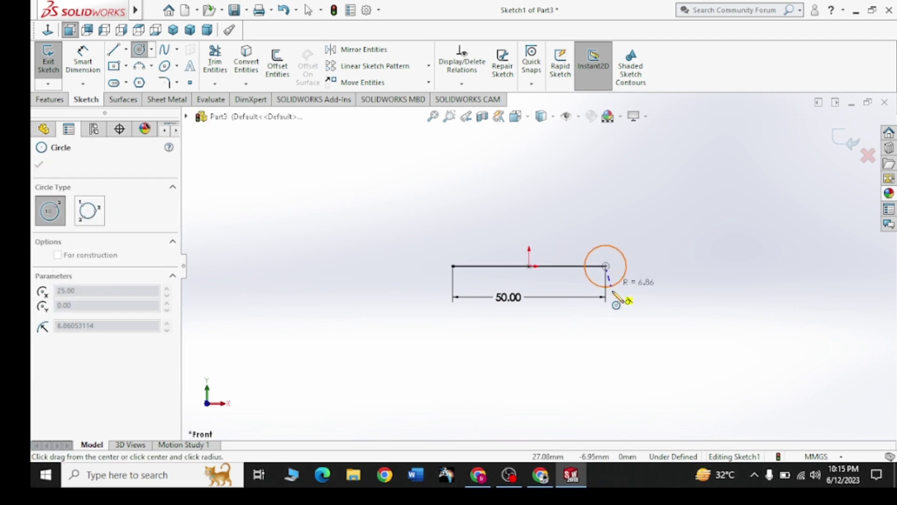
pyautogui.click(615, 302)
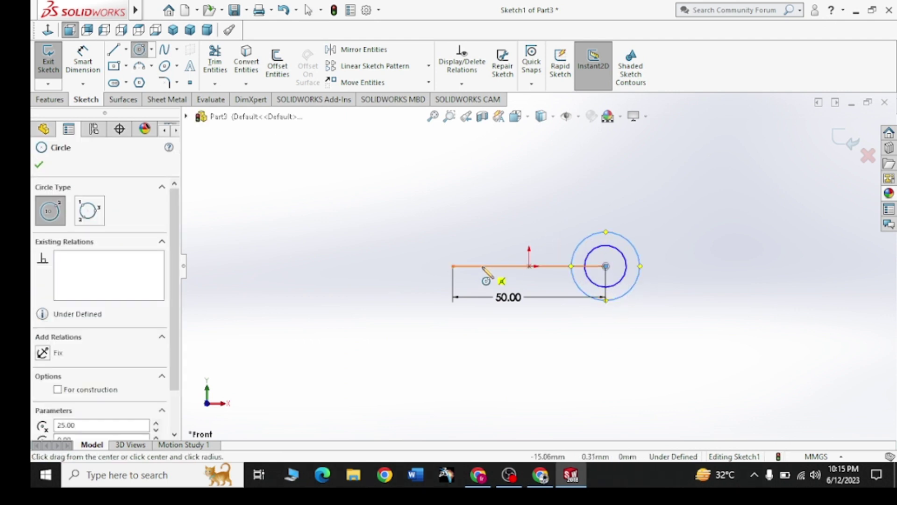
pyautogui.click(452, 266)
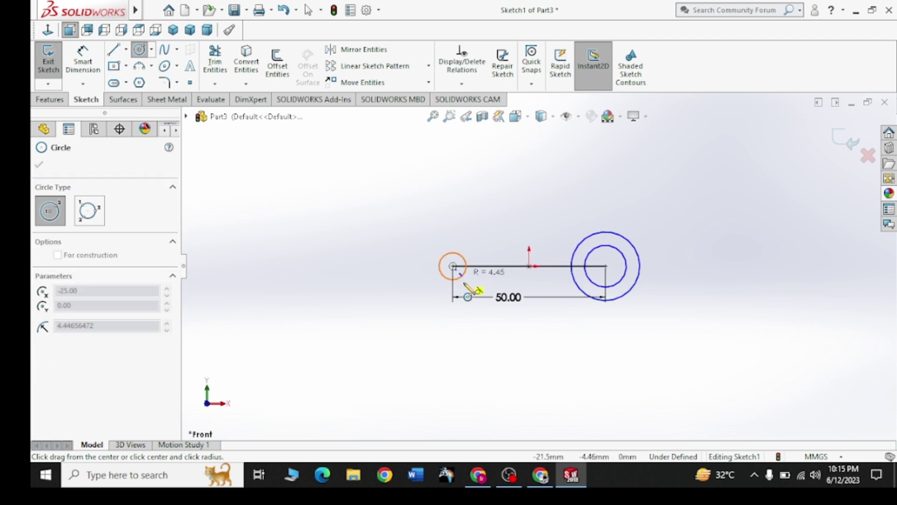
pyautogui.click(464, 283)
pyautogui.click(453, 267)
pyautogui.click(474, 285)
pyautogui.rightClick(332, 192)
pyautogui.click(363, 248)
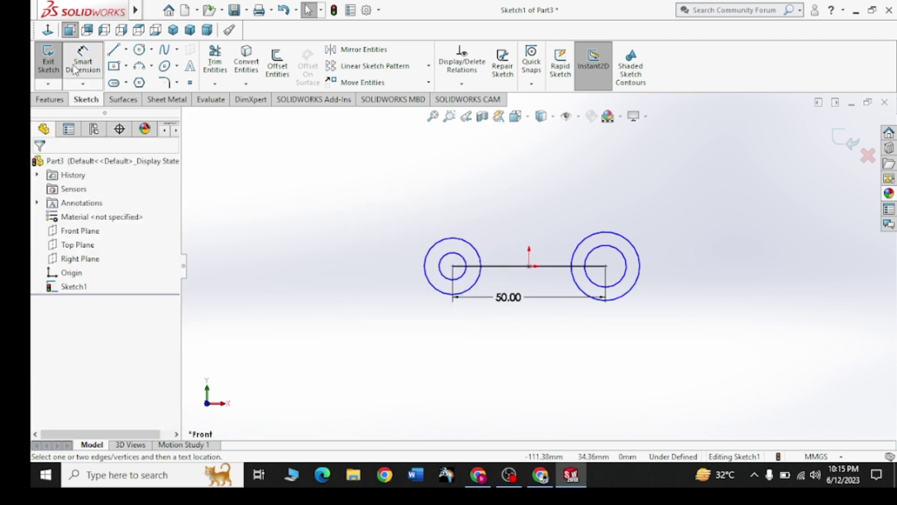
# - Dimension the left circles to Ø20 and Ø35
pyautogui.click(74, 69)
pyautogui.click(439, 275)
pyautogui.click(406, 276)
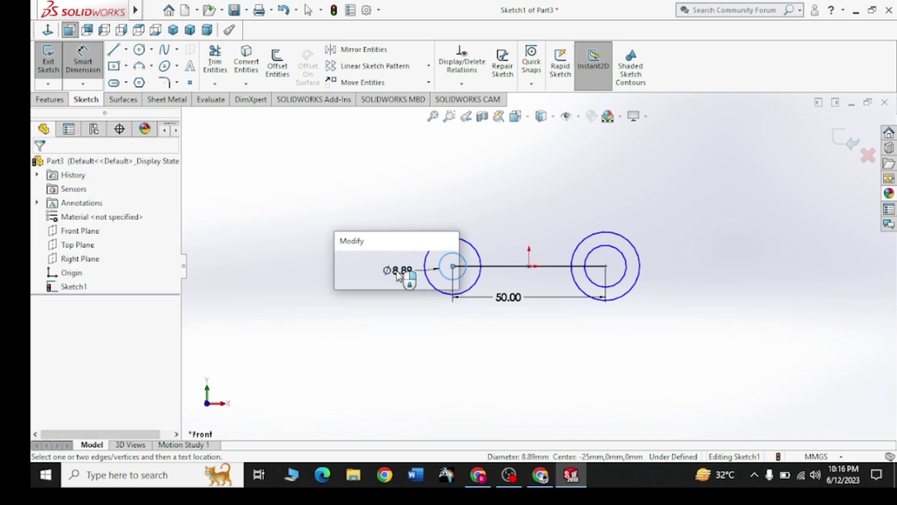
pyautogui.write('20')
pyautogui.press('Return')
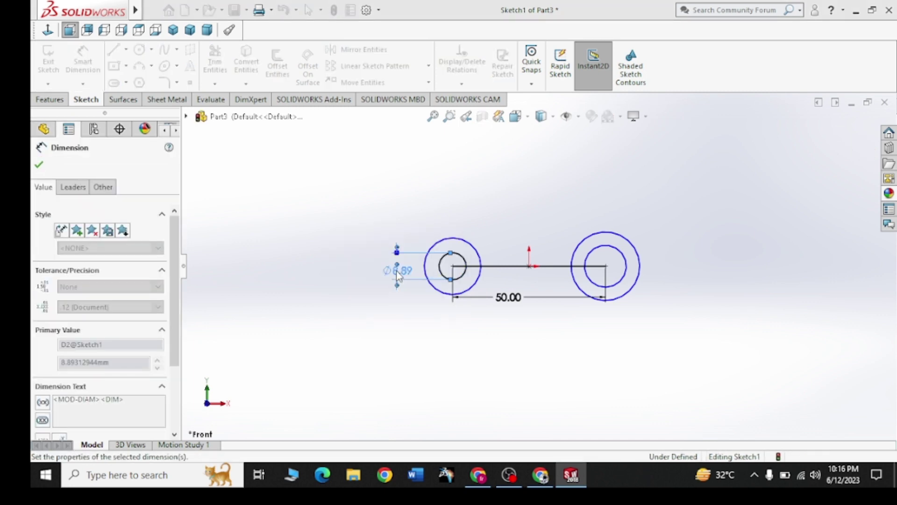
pyautogui.click(428, 280)
pyautogui.press('Escape')
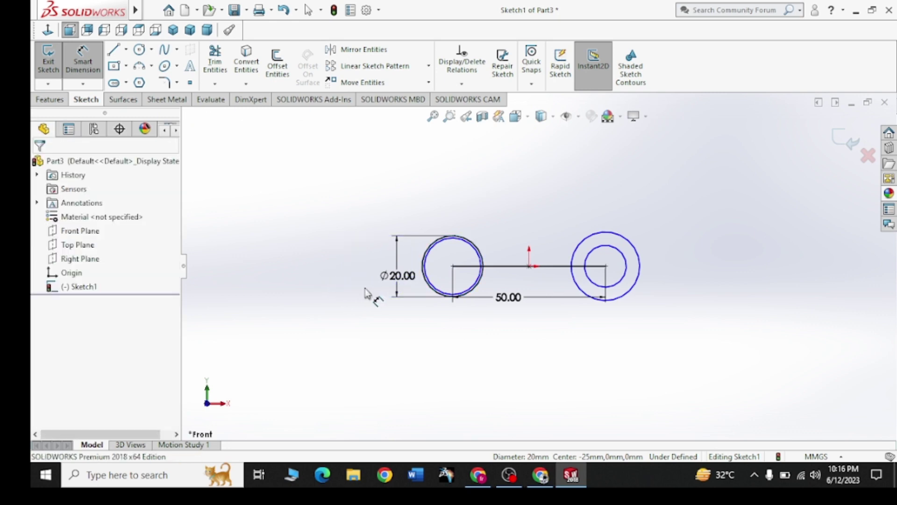
pyautogui.scroll(-3, 423, 282)
pyautogui.click(448, 270)
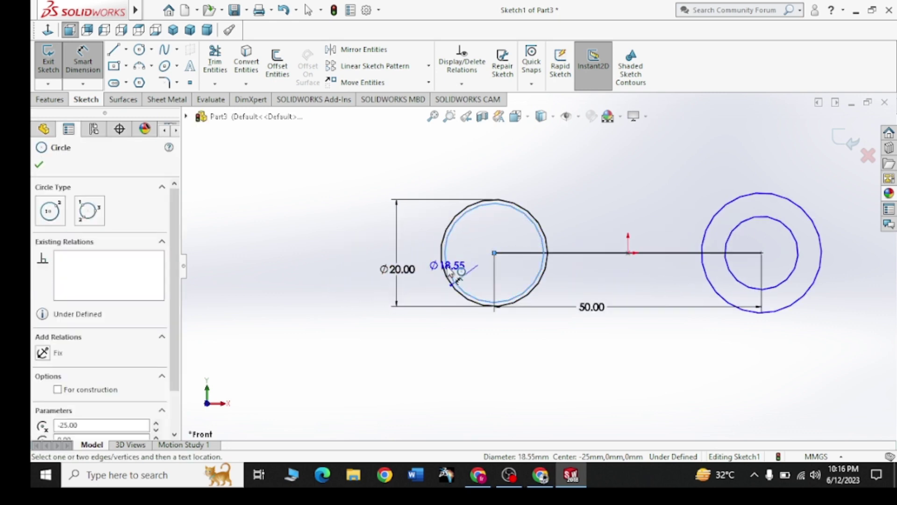
pyautogui.click(374, 271)
pyautogui.write('35')
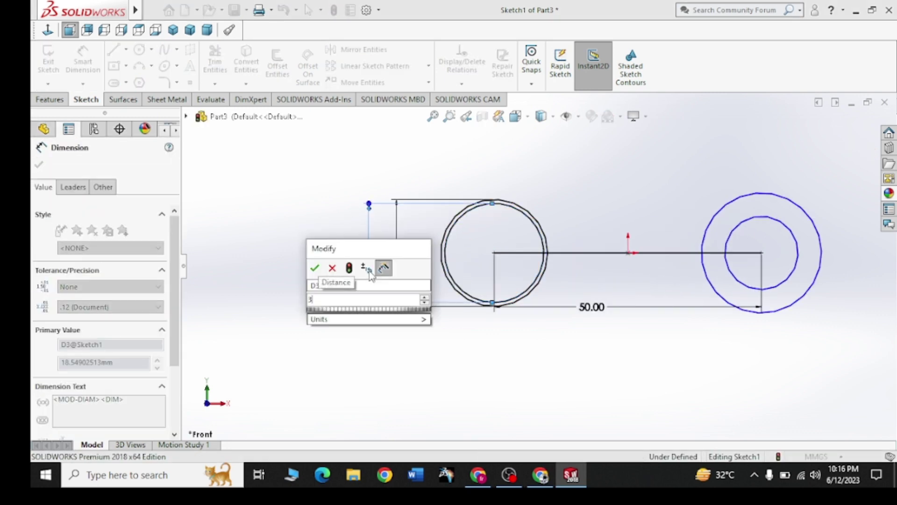
pyautogui.press('Return')
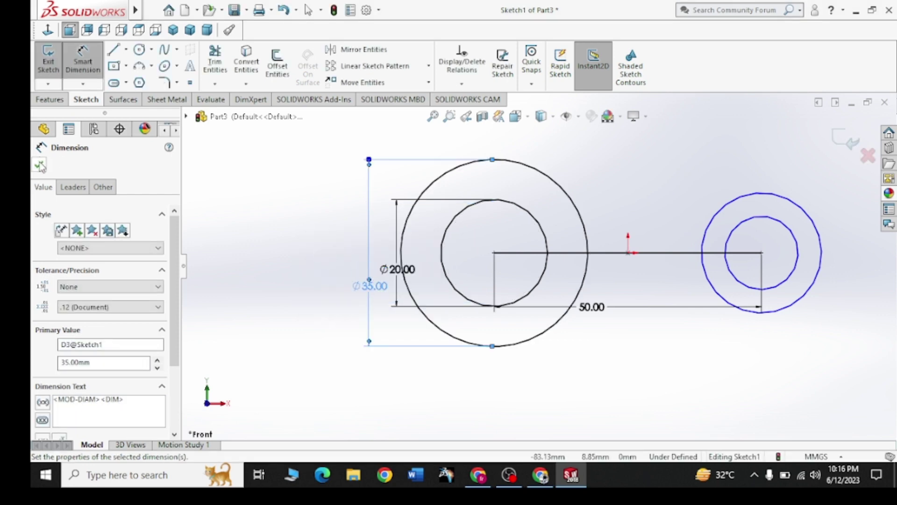
pyautogui.click(41, 165)
pyautogui.press('Escape')
pyautogui.scroll(2, 459, 264)
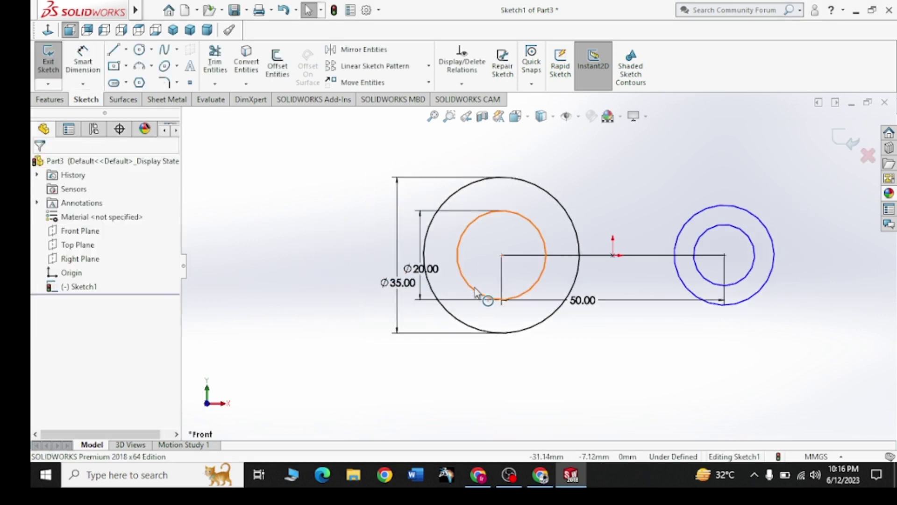
# - Make the right circles Equal to the left Ø20 and Ø35 circles, then check the reference drawing
pyautogui.click(475, 289)
pyautogui.keyDown('ctrl'); pyautogui.click(708, 279); pyautogui.keyUp('ctrl')
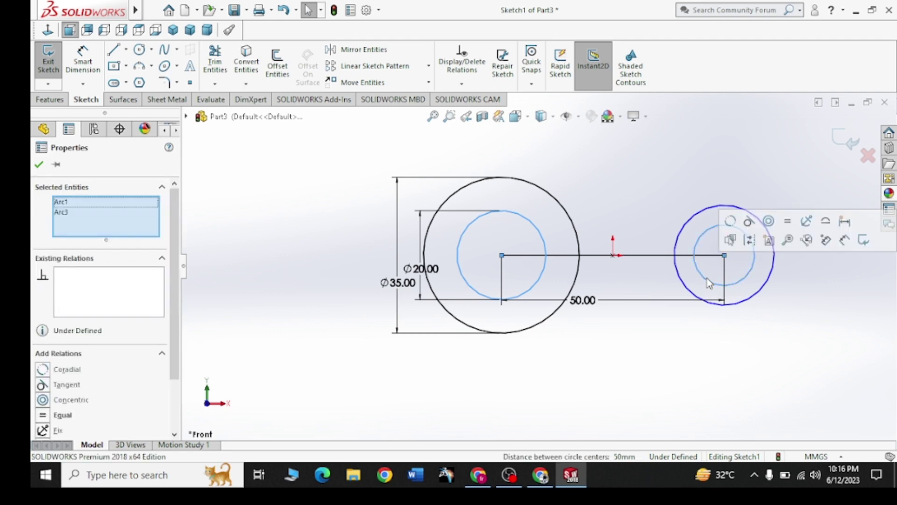
pyautogui.click(787, 226)
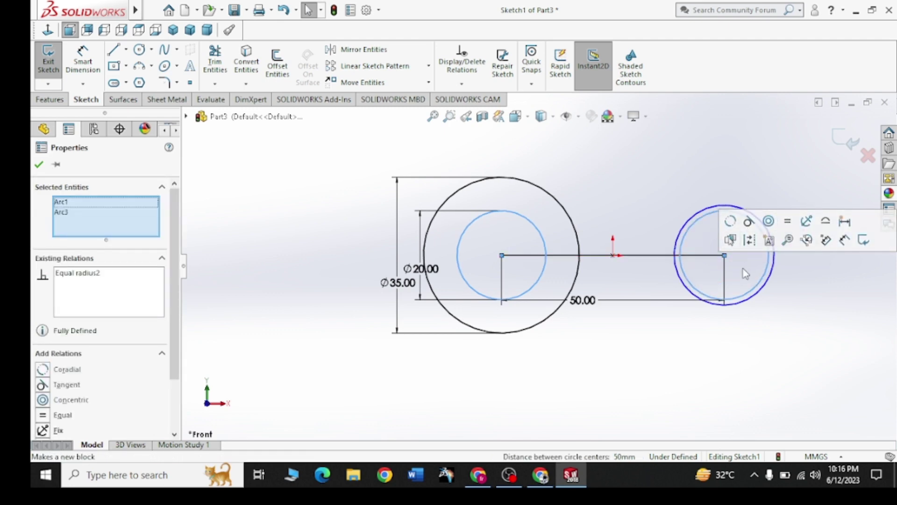
pyautogui.click(580, 280)
pyautogui.keyDown('ctrl'); pyautogui.click(686, 286); pyautogui.keyUp('ctrl')
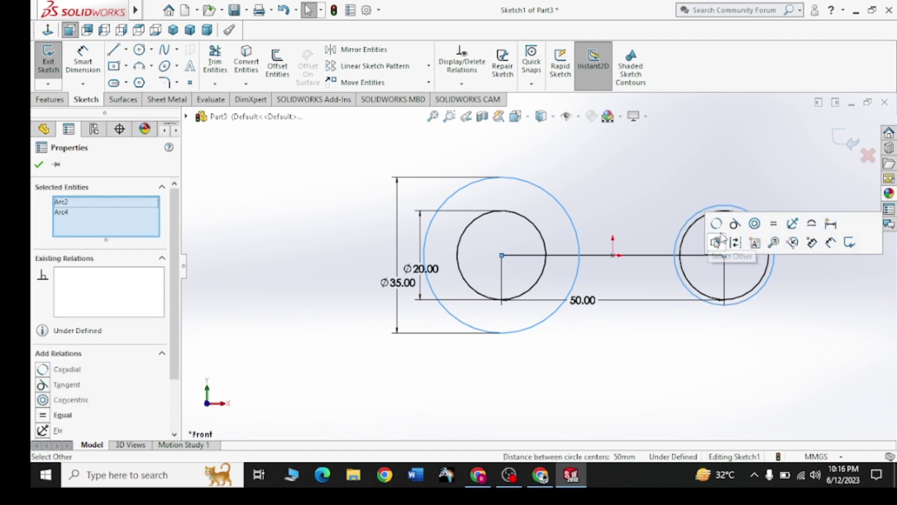
pyautogui.click(773, 224)
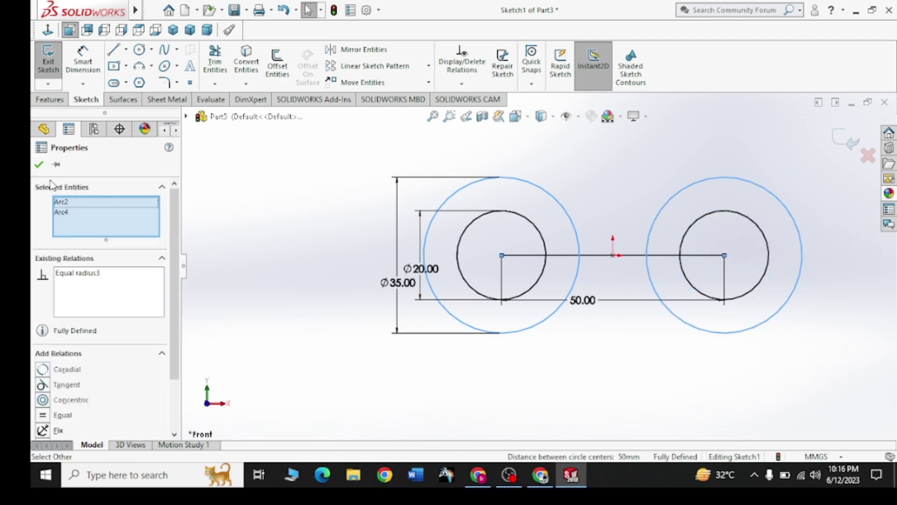
pyautogui.click(38, 164)
pyautogui.scroll(2, 737, 267)
pyautogui.scroll(2, 512, 302)
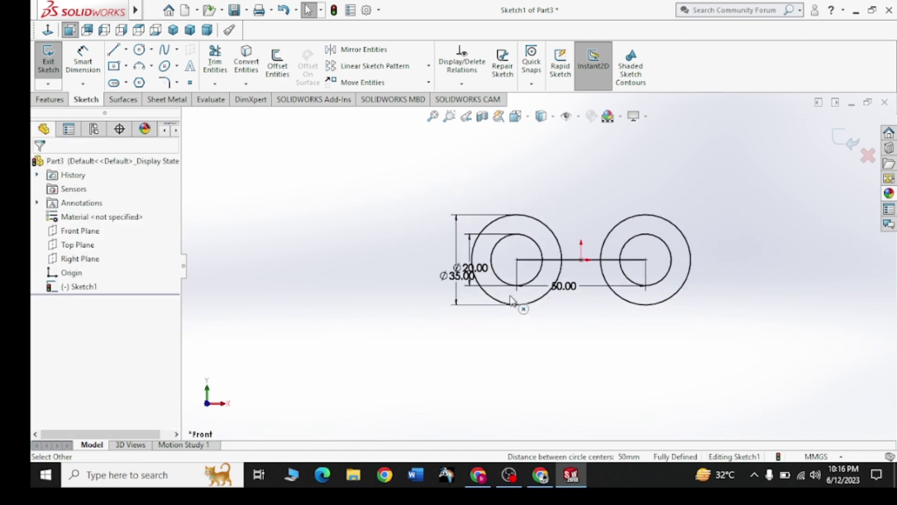
pyautogui.click(553, 486)
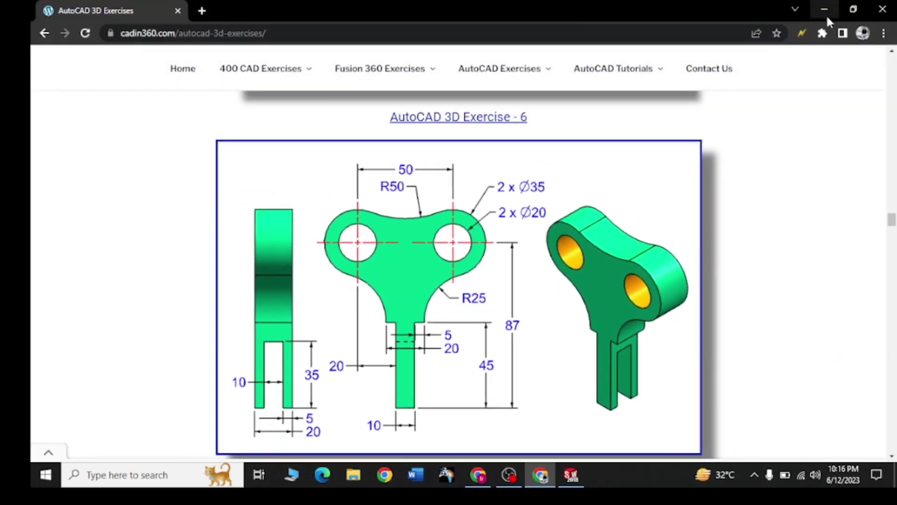
pyautogui.click(825, 11)
pyautogui.click(139, 67)
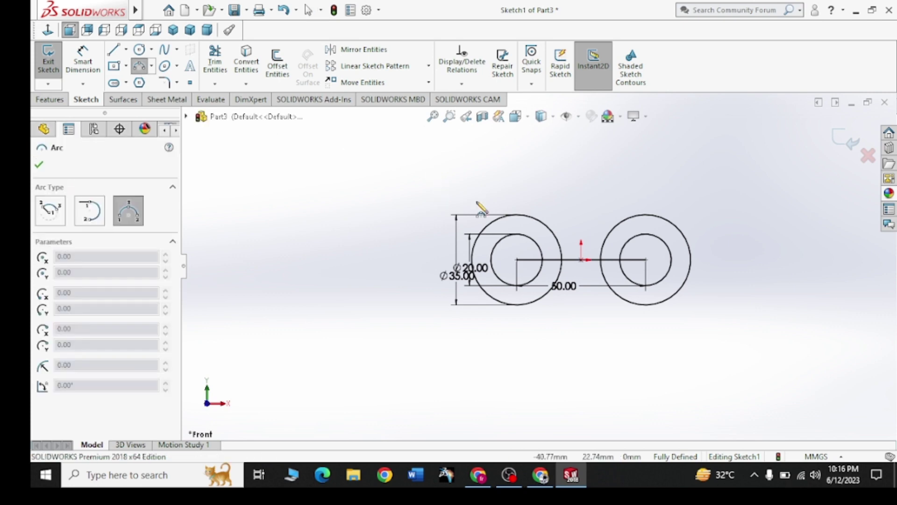
pyautogui.click(517, 215)
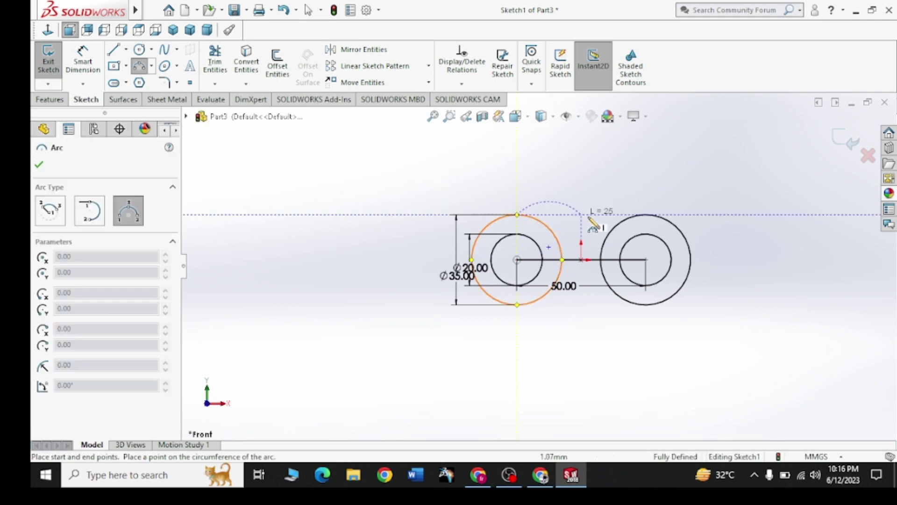
pyautogui.click(646, 214)
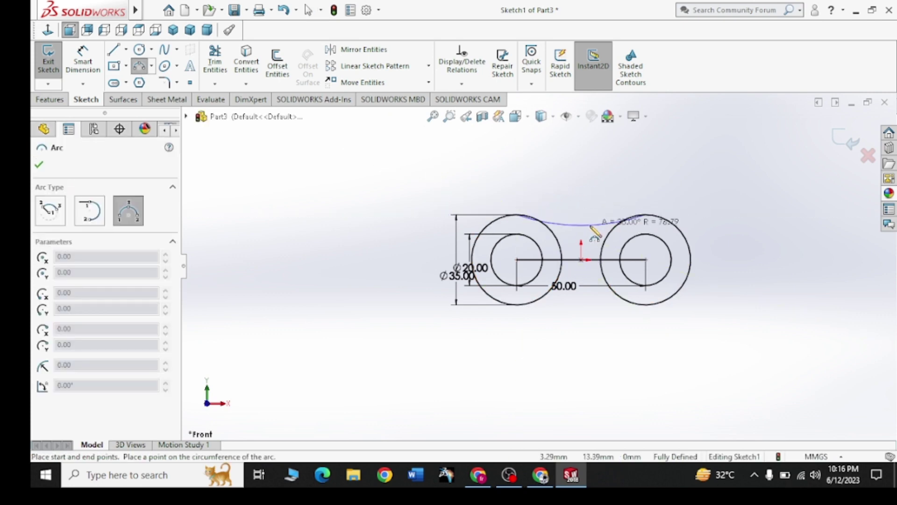
pyautogui.click(593, 230)
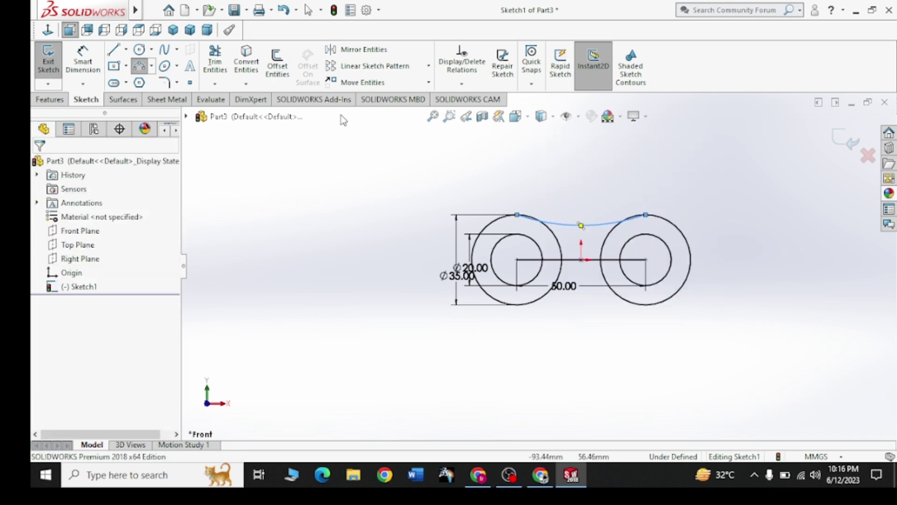
pyautogui.click(83, 60)
pyautogui.click(581, 226)
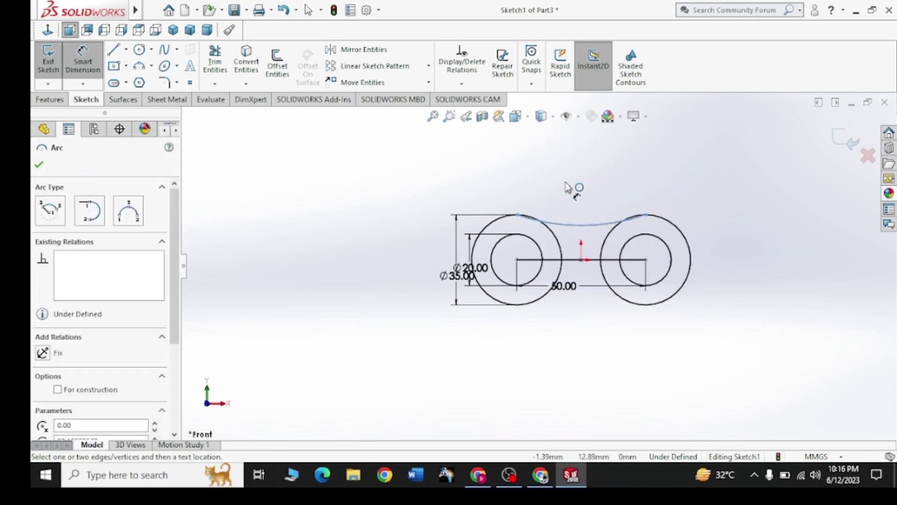
pyautogui.click(574, 180)
pyautogui.write('50')
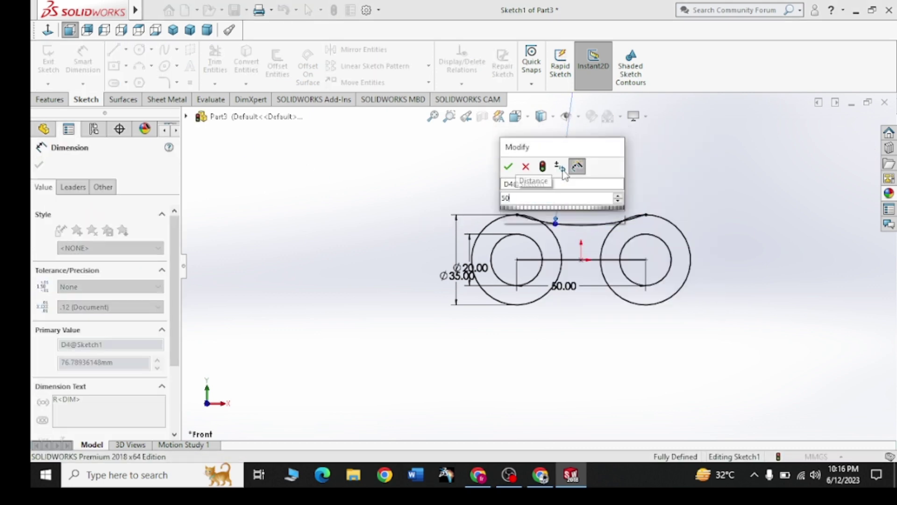
pyautogui.press('Return')
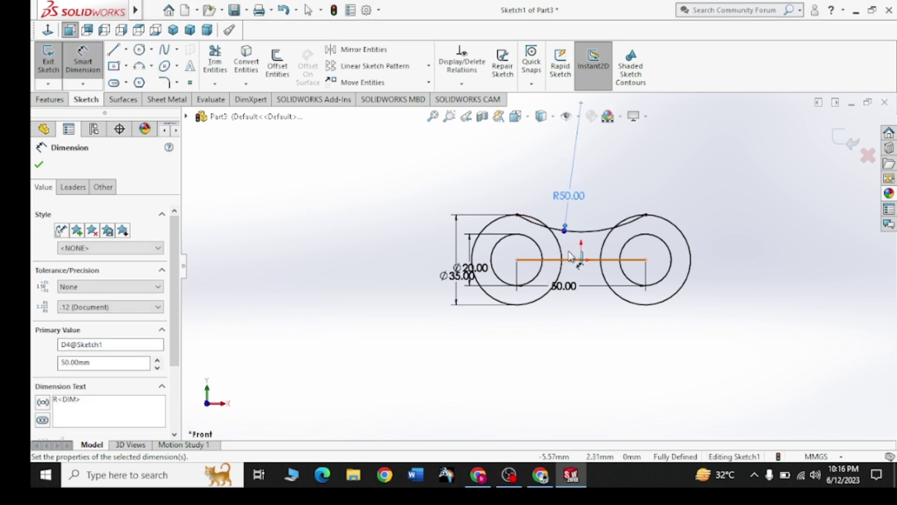
pyautogui.click(646, 216)
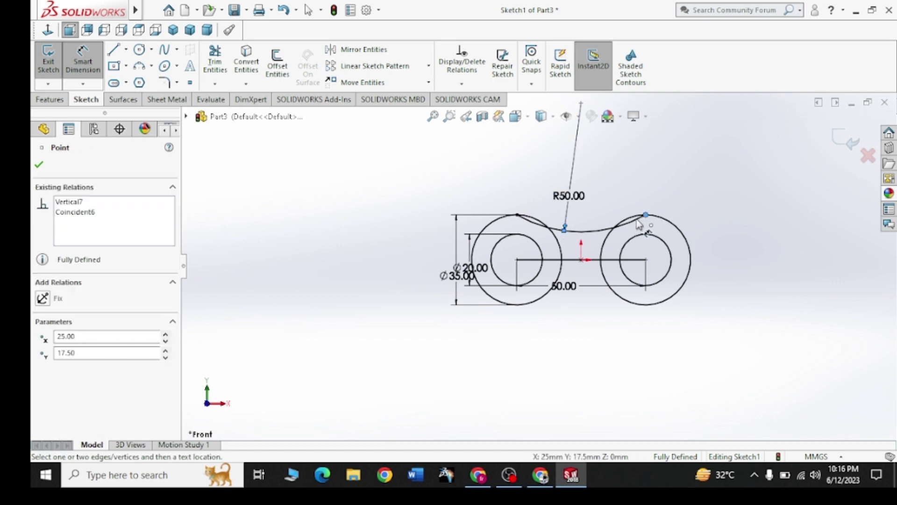
pyautogui.click(40, 165)
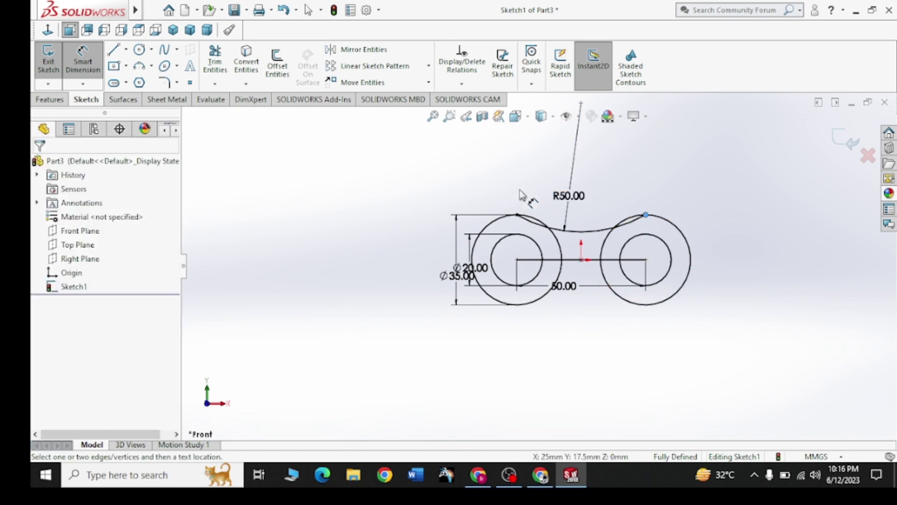
pyautogui.click(646, 215)
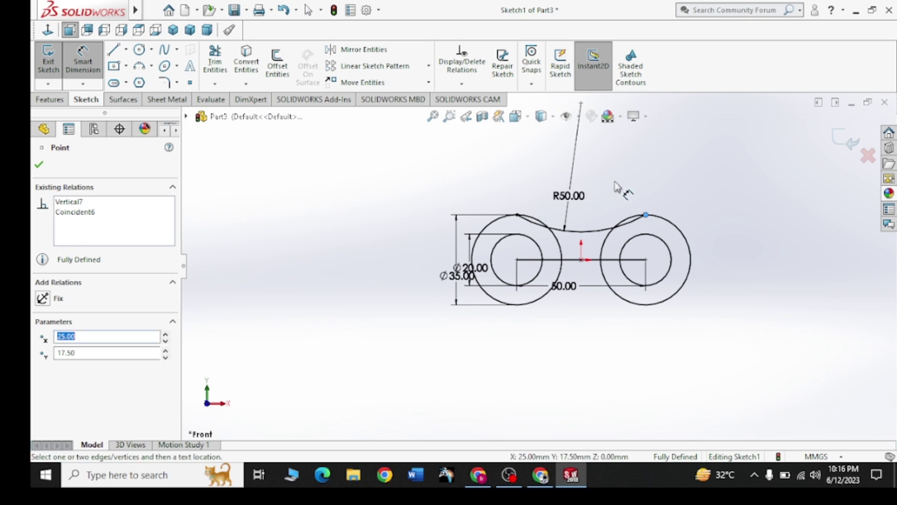
pyautogui.press('Escape')
pyautogui.press('Escape')
pyautogui.click(559, 204)
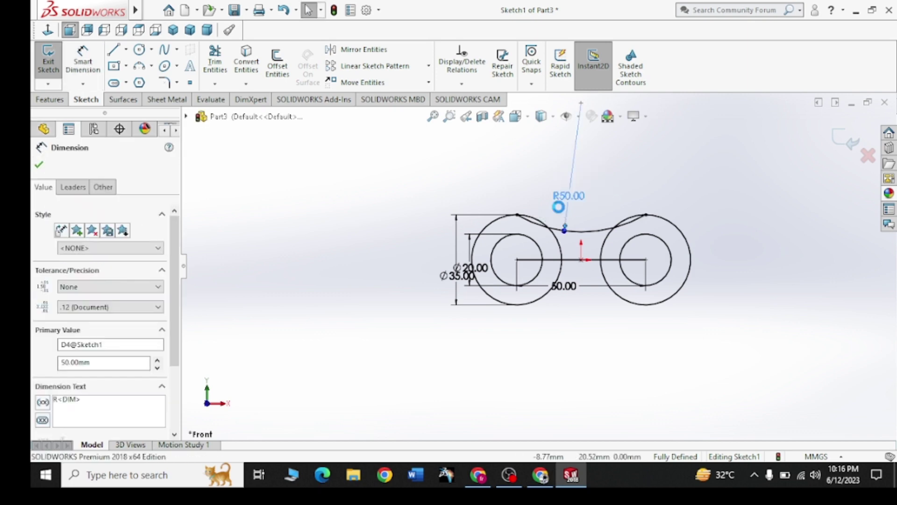
pyautogui.press('Delete')
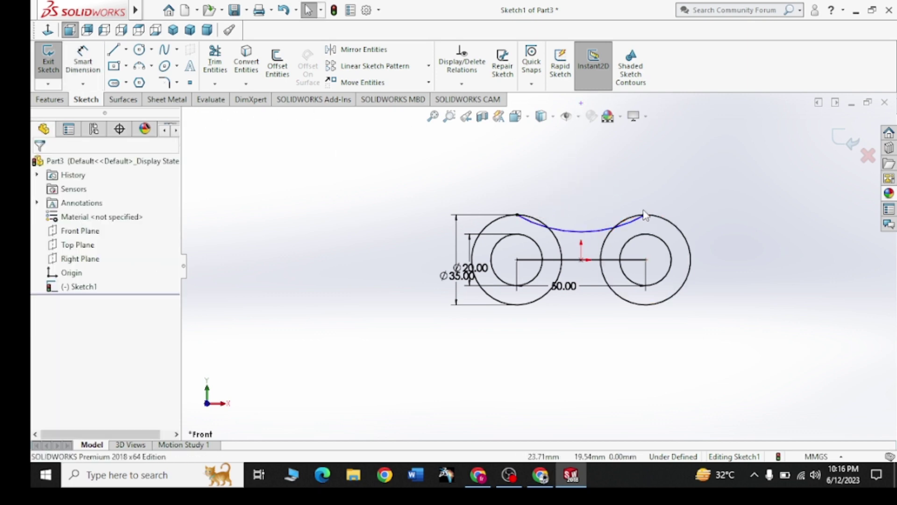
pyautogui.click(647, 216)
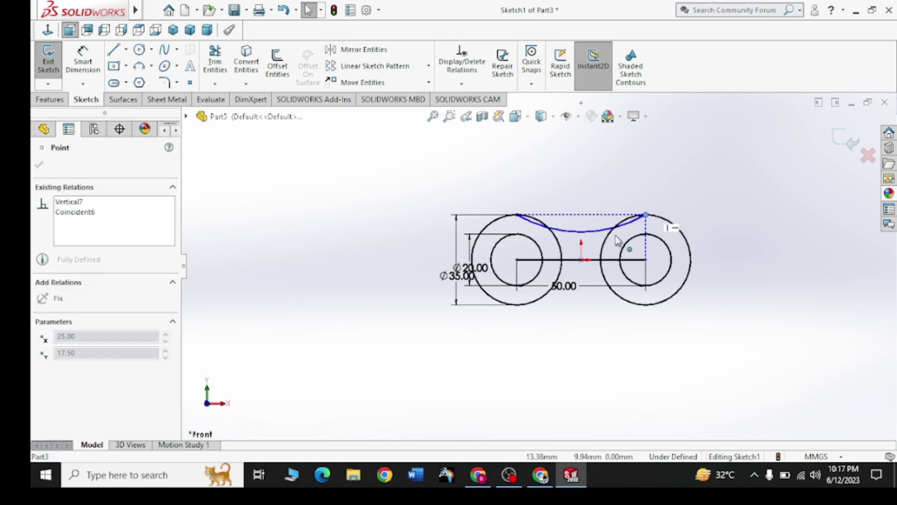
pyautogui.click(646, 215)
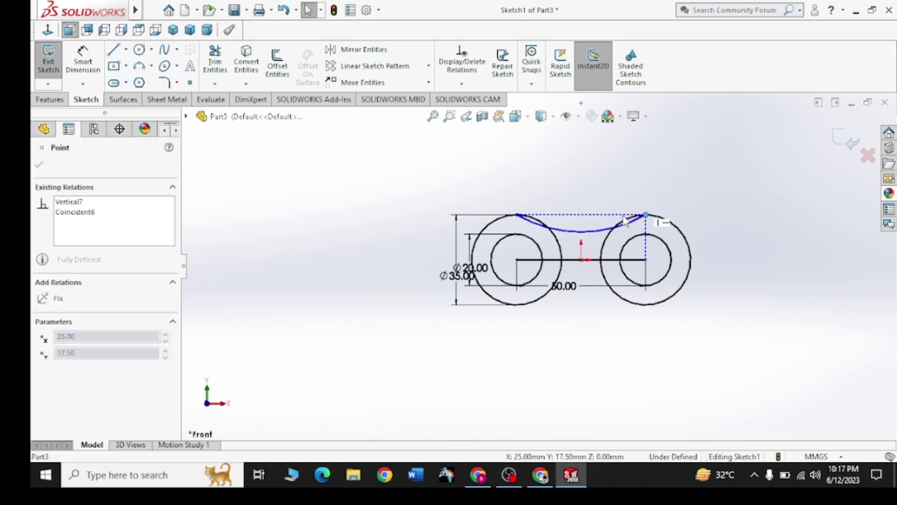
# - Delete the old connecting arc and abandon a first redraw attempt
pyautogui.press('Delete')
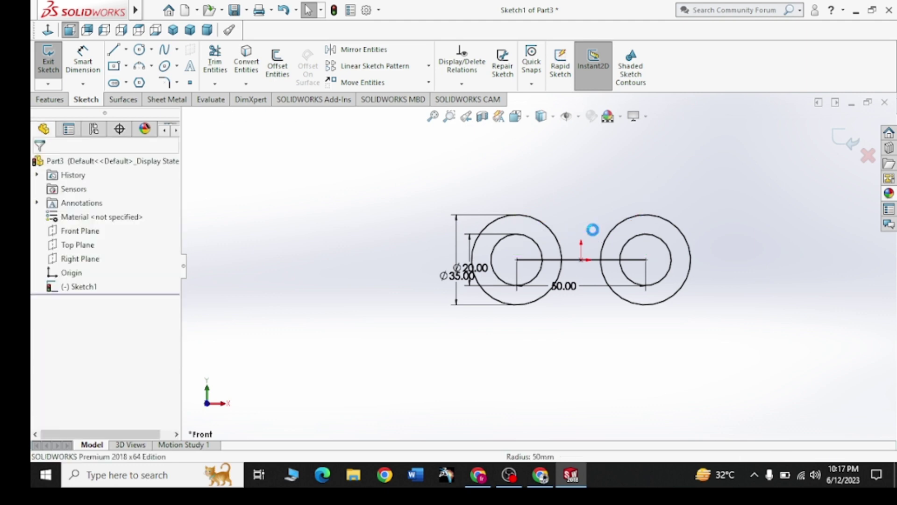
pyautogui.press('Return')
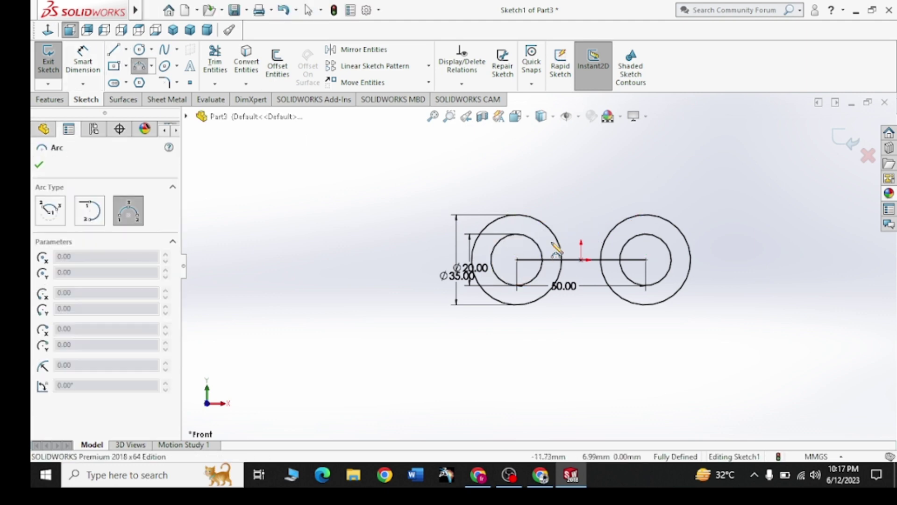
pyautogui.click(532, 216)
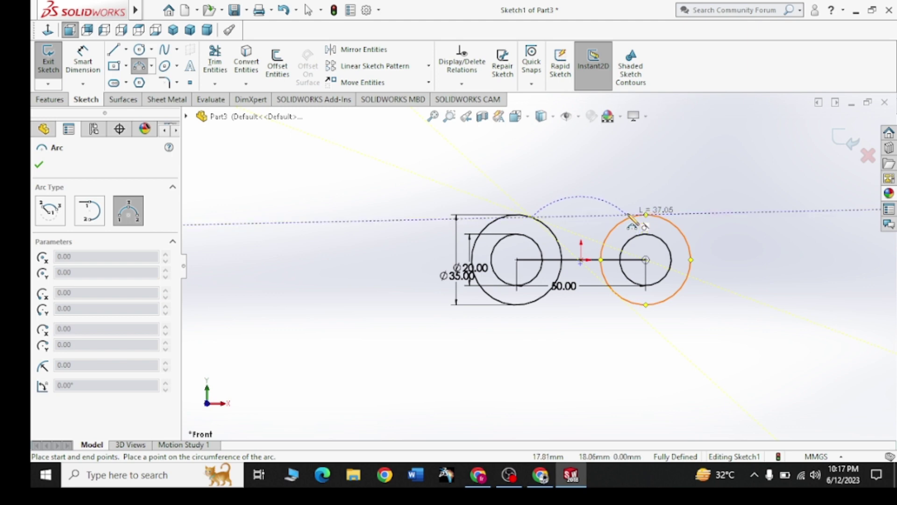
pyautogui.click(627, 216)
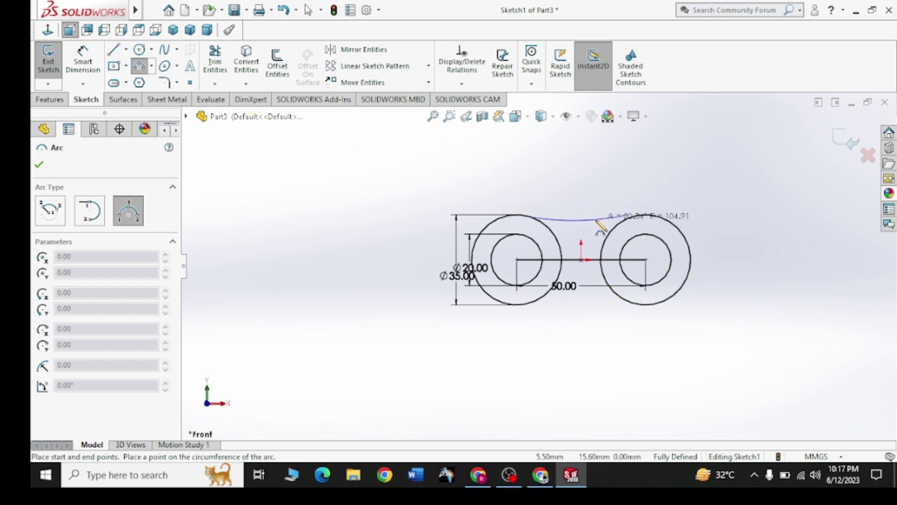
pyautogui.rightClick(602, 206)
pyautogui.click(613, 207)
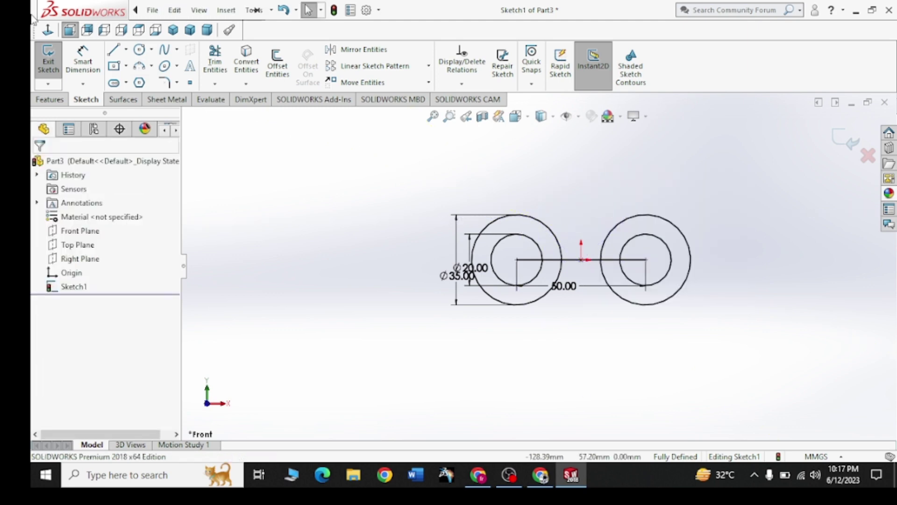
# - Draw a 3-point arc dipping between the tops of the two Ø35 circles
pyautogui.click(140, 66)
pyautogui.click(543, 223)
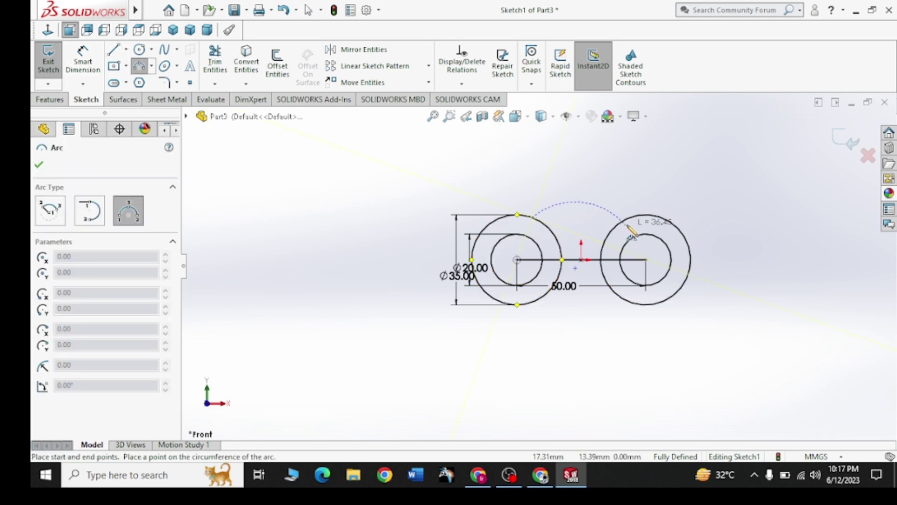
pyautogui.click(622, 220)
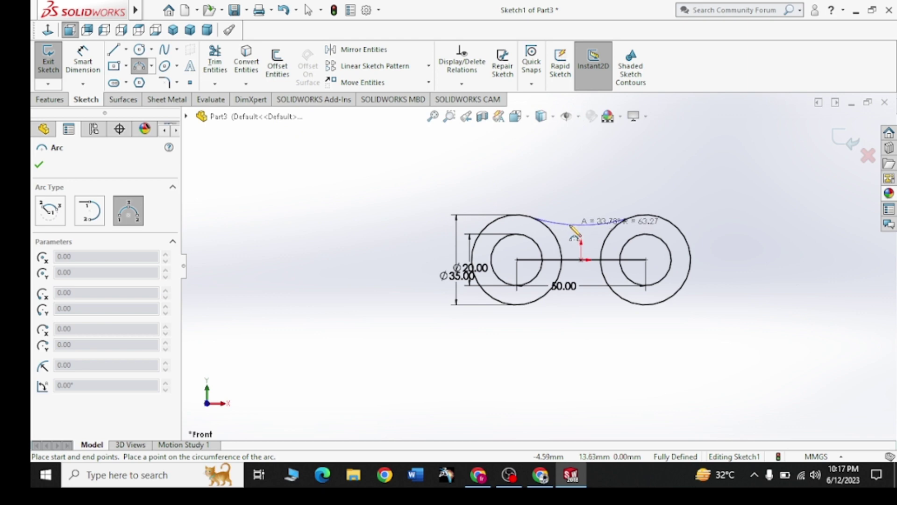
pyautogui.click(571, 225)
pyautogui.rightClick(556, 181)
pyautogui.click(580, 186)
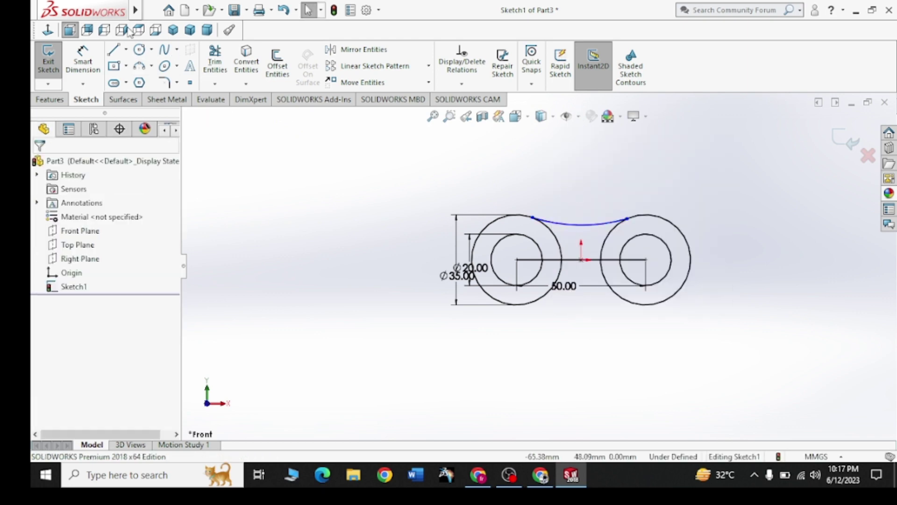
# - Dimension the connecting arc to radius 50 mm
pyautogui.click(96, 65)
pyautogui.click(570, 228)
pyautogui.click(561, 149)
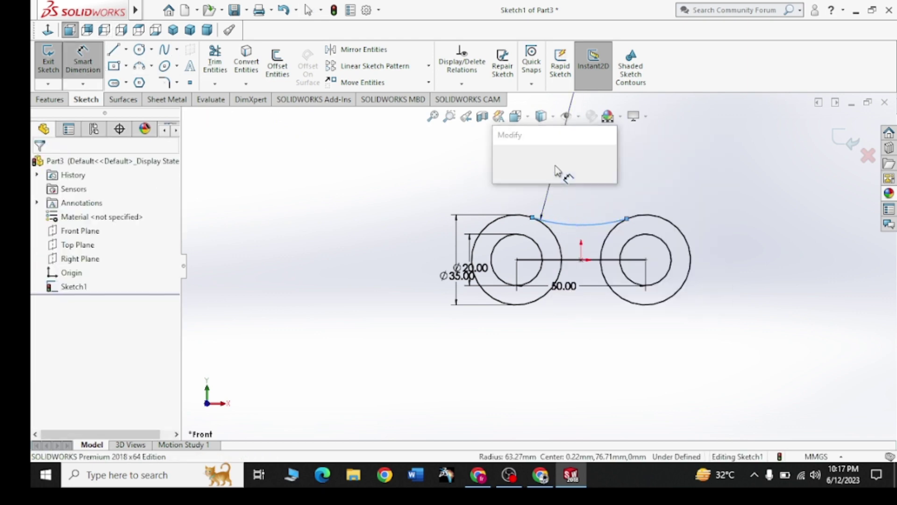
pyautogui.write('50')
pyautogui.press('Return')
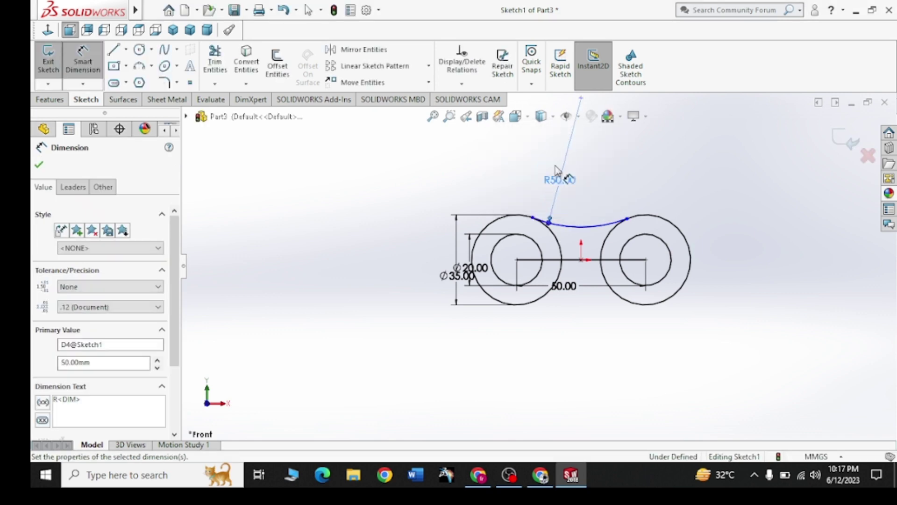
pyautogui.click(39, 165)
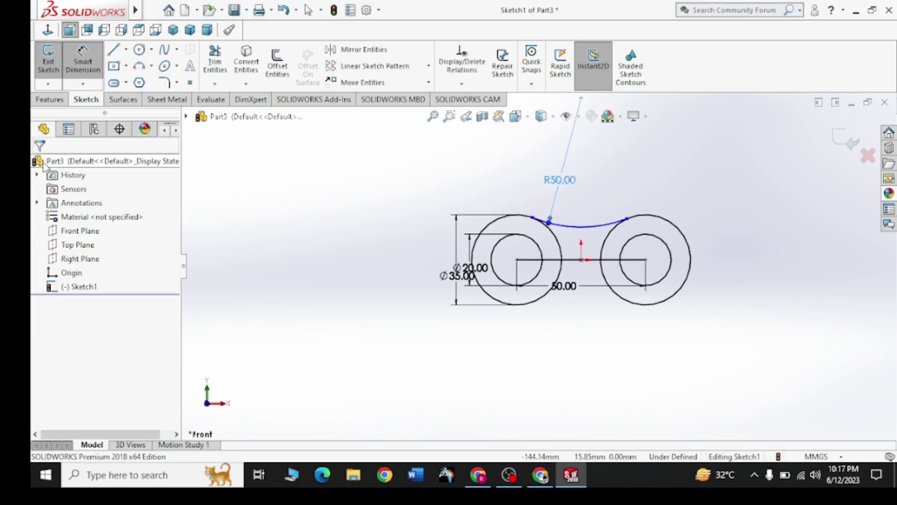
pyautogui.click(542, 479)
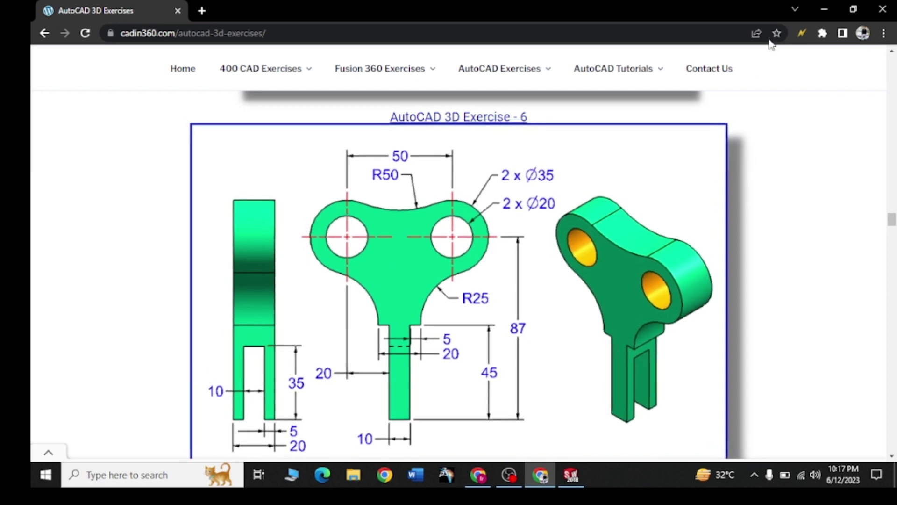
pyautogui.click(825, 10)
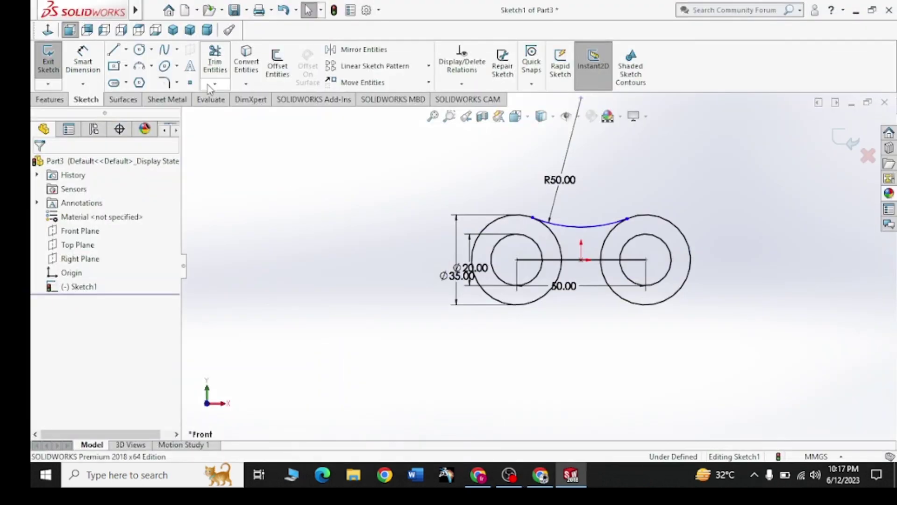
# - Draw a vertical centerline down from midway between the two holes
pyautogui.click(126, 49)
pyautogui.click(146, 77)
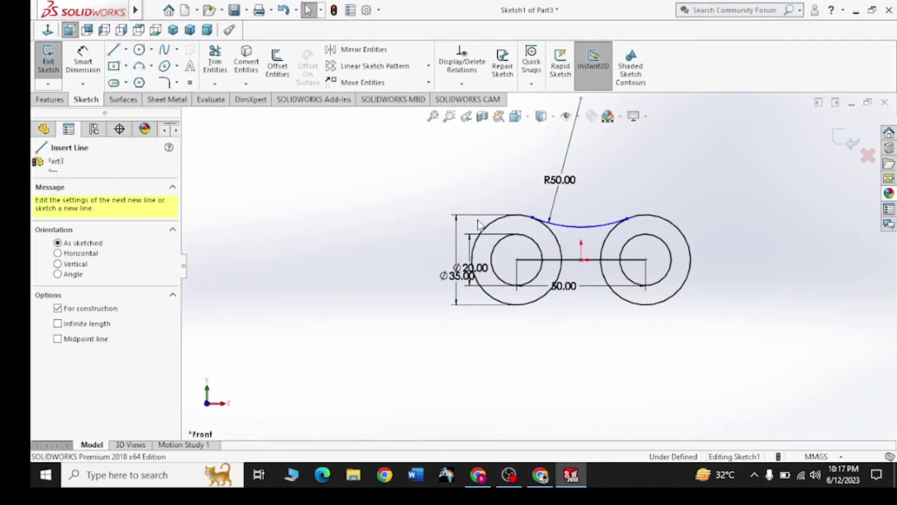
pyautogui.click(582, 261)
pyautogui.click(582, 419)
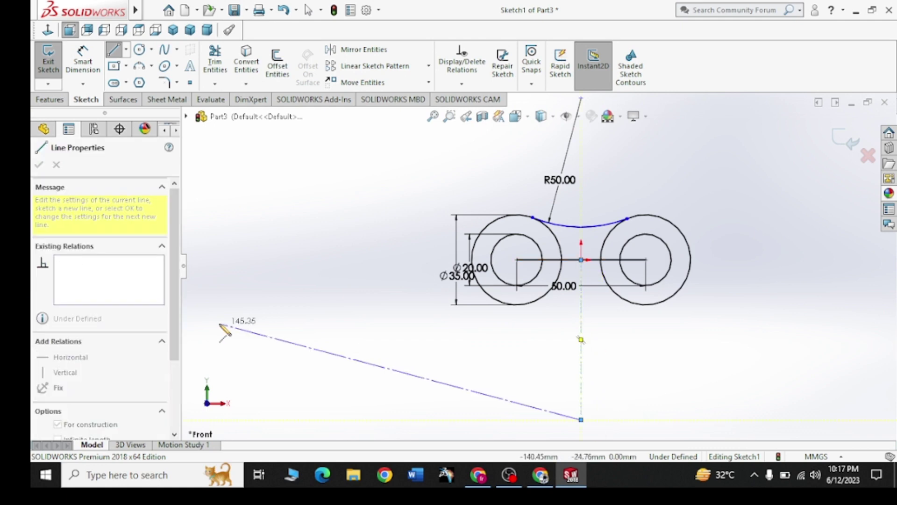
pyautogui.rightClick(226, 320)
pyautogui.click(259, 334)
# - Dimension the centerline drop to 87 mm and compare with the reference drawing
pyautogui.click(83, 84)
pyautogui.click(95, 99)
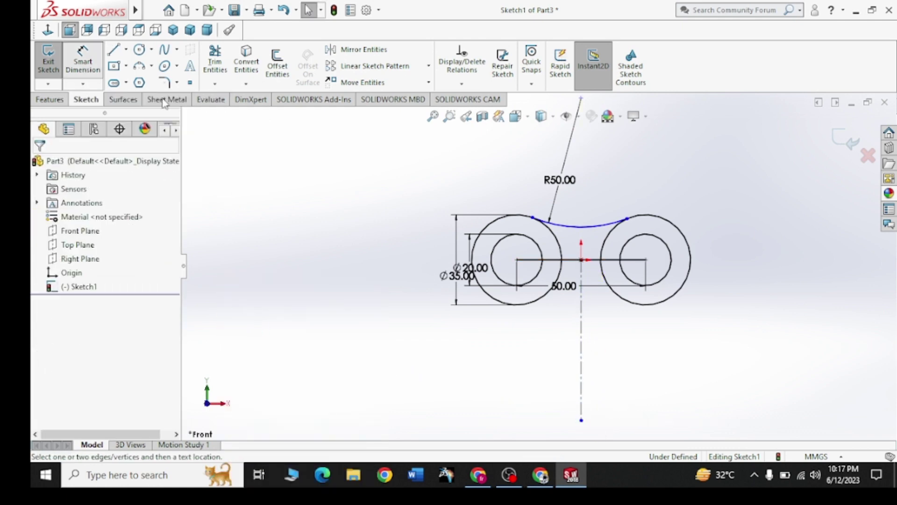
pyautogui.click(582, 343)
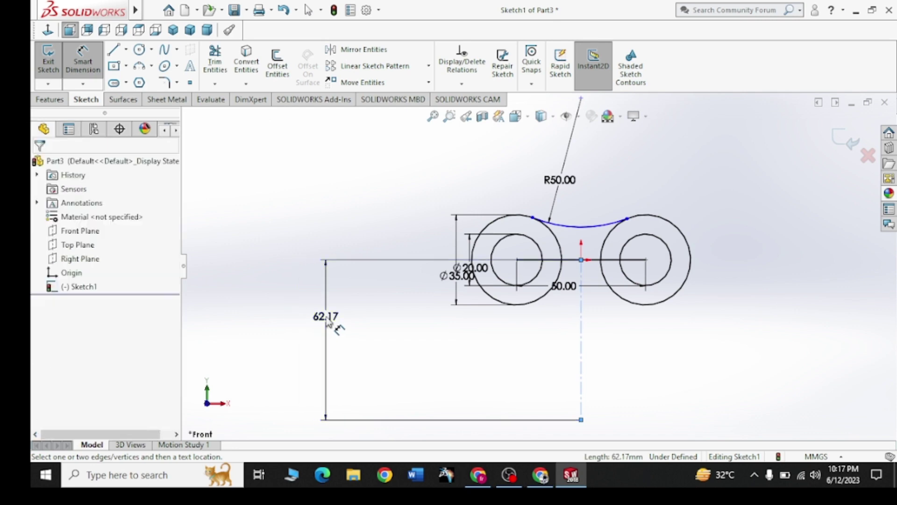
pyautogui.click(329, 326)
pyautogui.write('87')
pyautogui.press('Return')
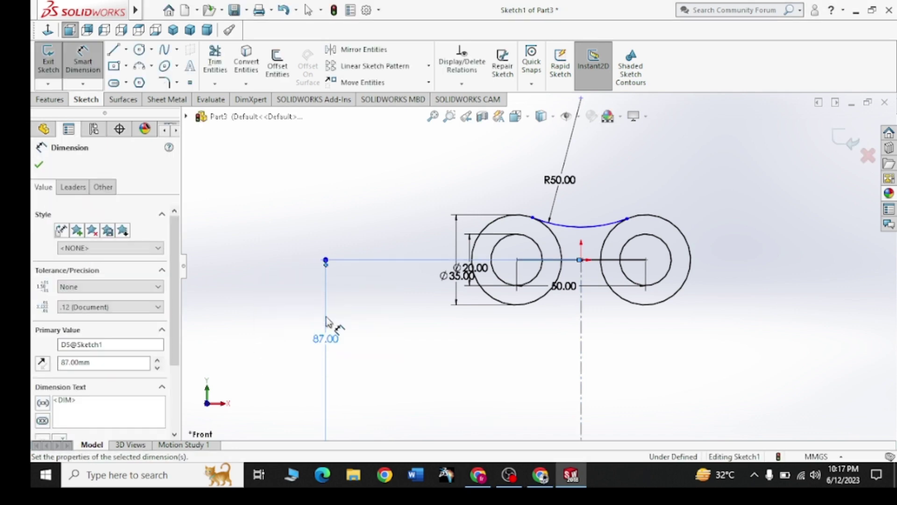
pyautogui.scroll(3, 540, 285)
pyautogui.scroll(-2, 603, 331)
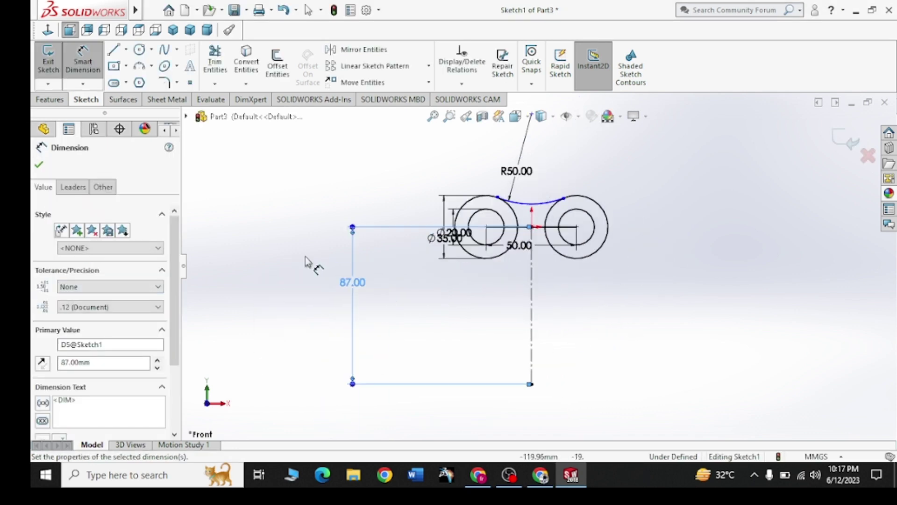
pyautogui.click(39, 164)
pyautogui.click(540, 475)
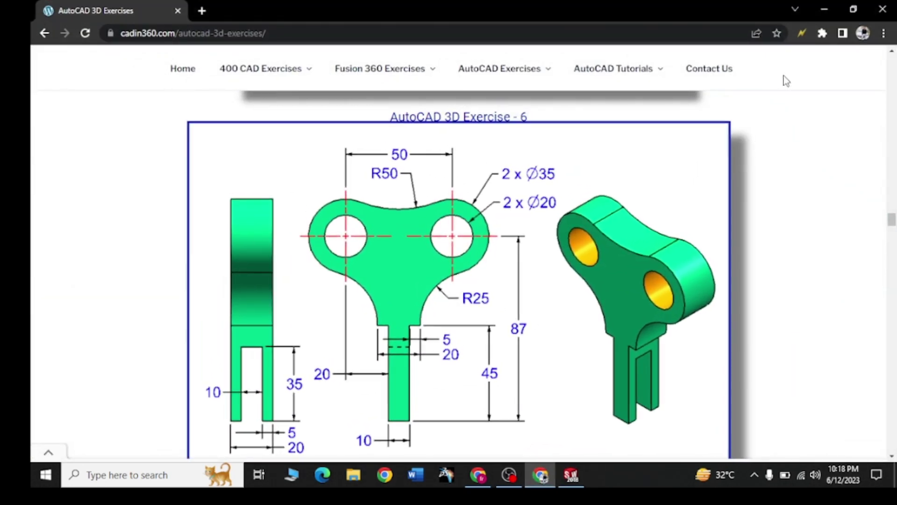
pyautogui.click(823, 10)
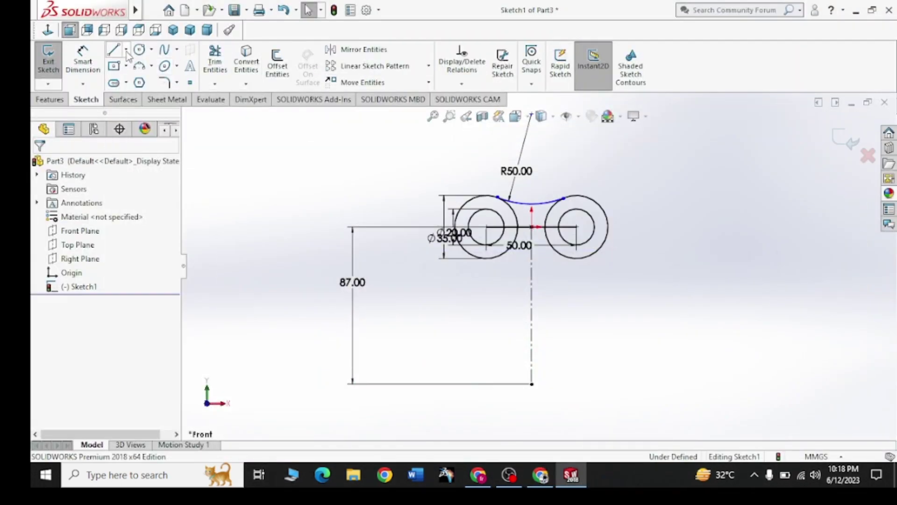
# - Draw a vertical line up from the centerline's bottom point, dimensioned 45 mm
pyautogui.click(532, 383)
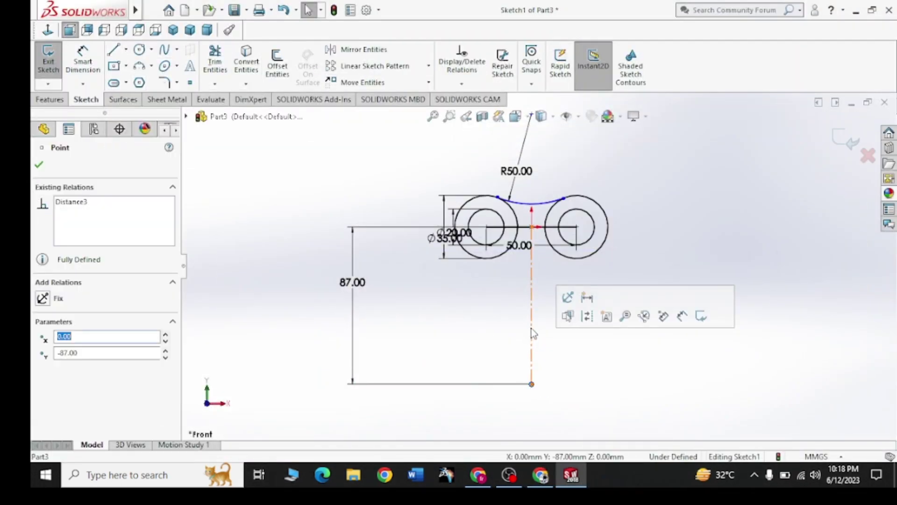
pyautogui.click(123, 53)
pyautogui.click(531, 384)
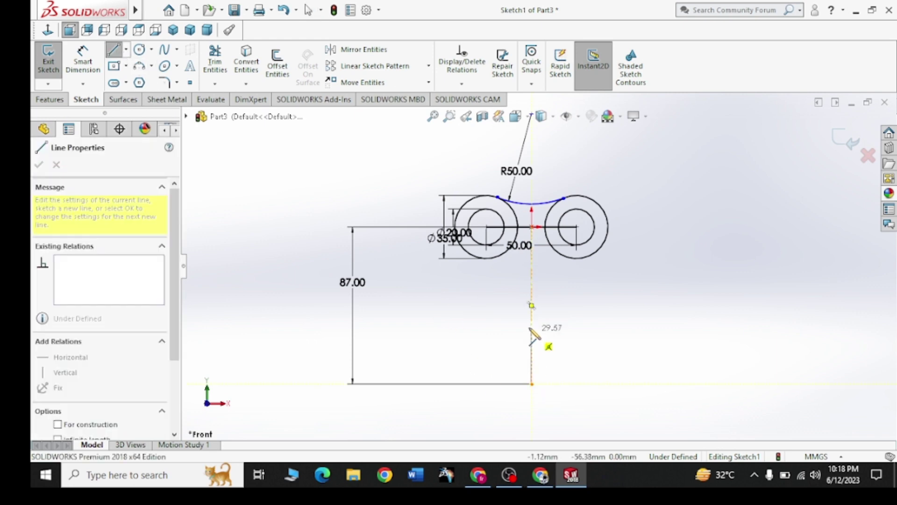
pyautogui.click(531, 298)
pyautogui.press('Escape')
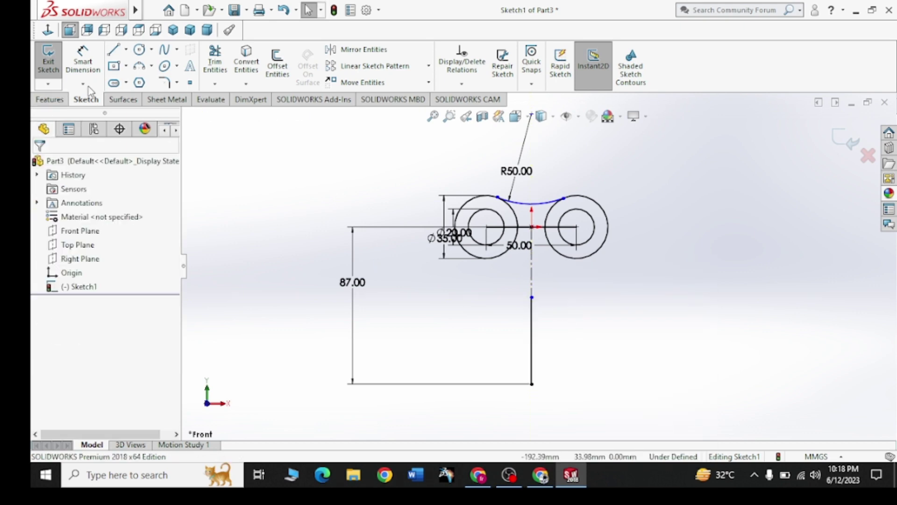
pyautogui.click(83, 61)
pyautogui.click(532, 332)
pyautogui.click(441, 329)
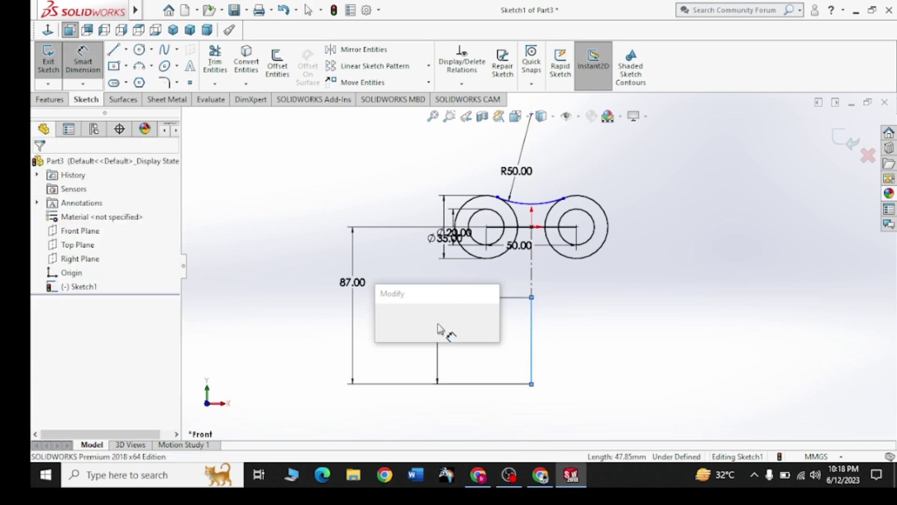
pyautogui.write('45')
pyautogui.press('Return')
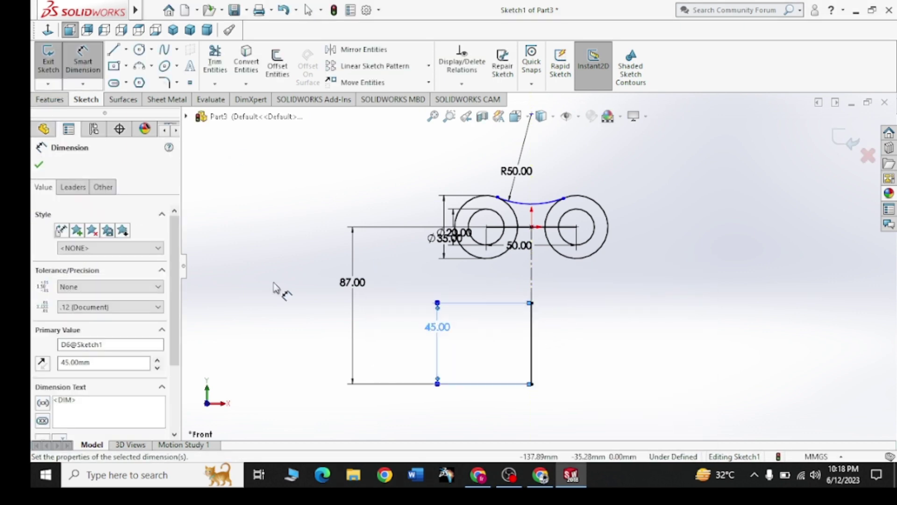
# - Centre a 20 mm horizontal line on the vertical line's top, then check the reference drawing
pyautogui.click(126, 50)
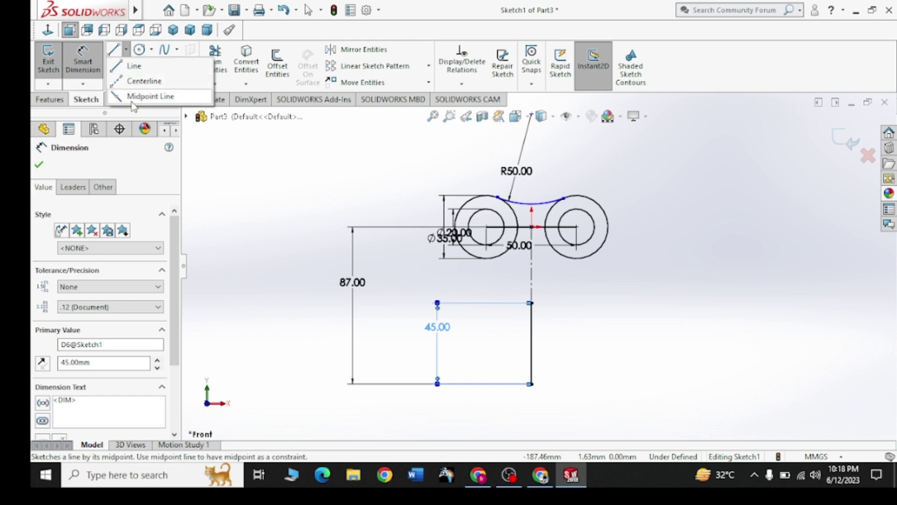
pyautogui.click(142, 94)
pyautogui.click(533, 303)
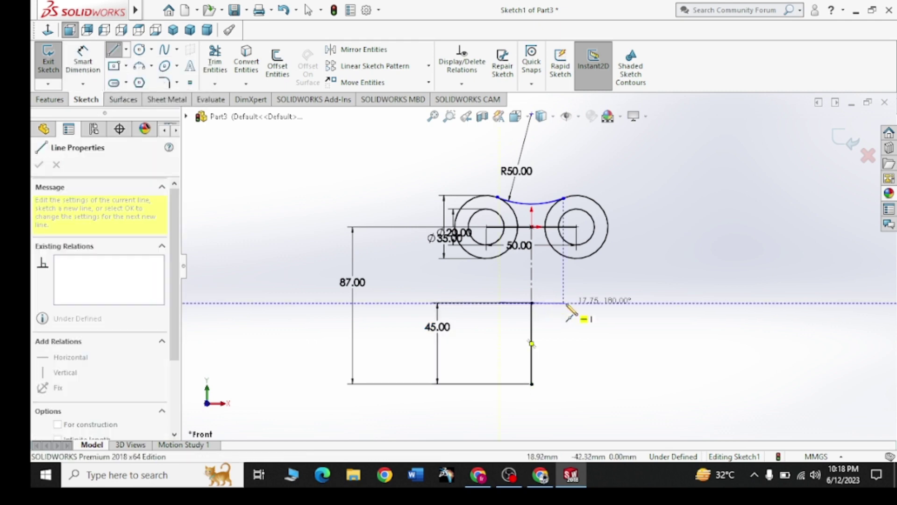
pyautogui.click(564, 304)
pyautogui.rightClick(589, 286)
pyautogui.click(618, 296)
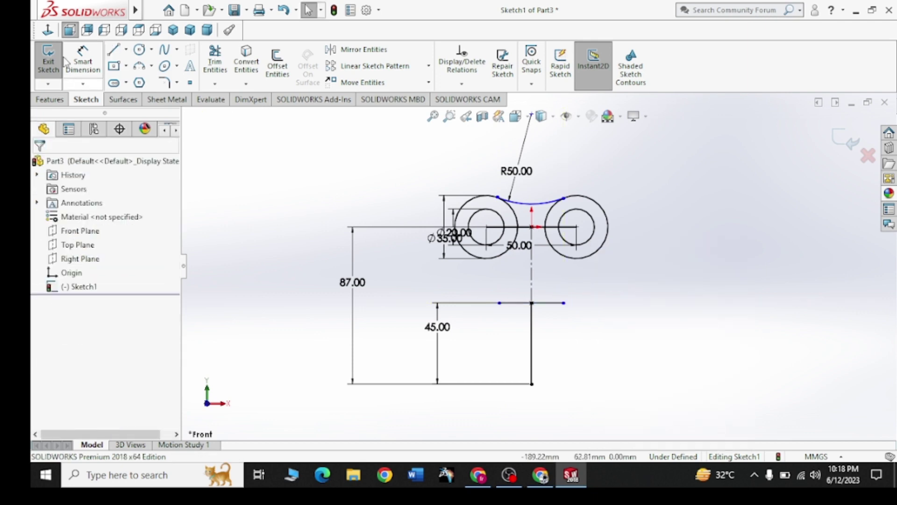
pyautogui.click(90, 53)
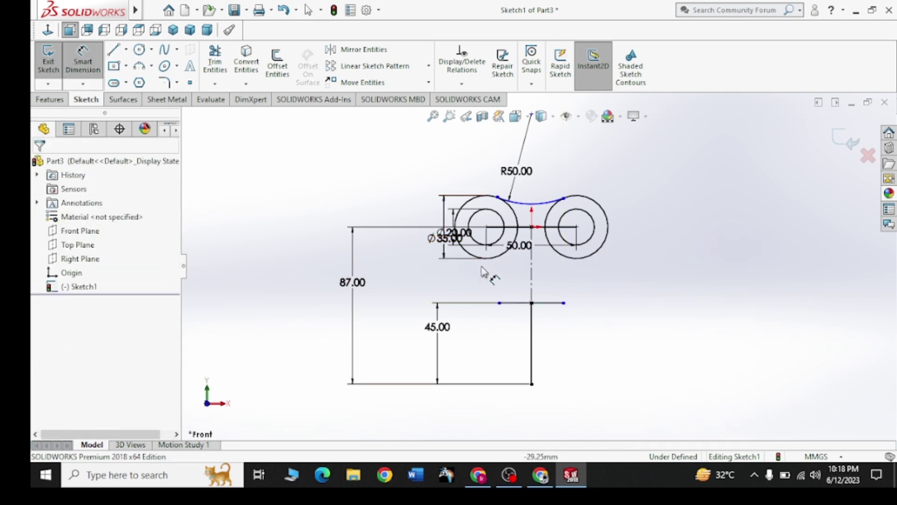
pyautogui.click(519, 303)
pyautogui.click(518, 287)
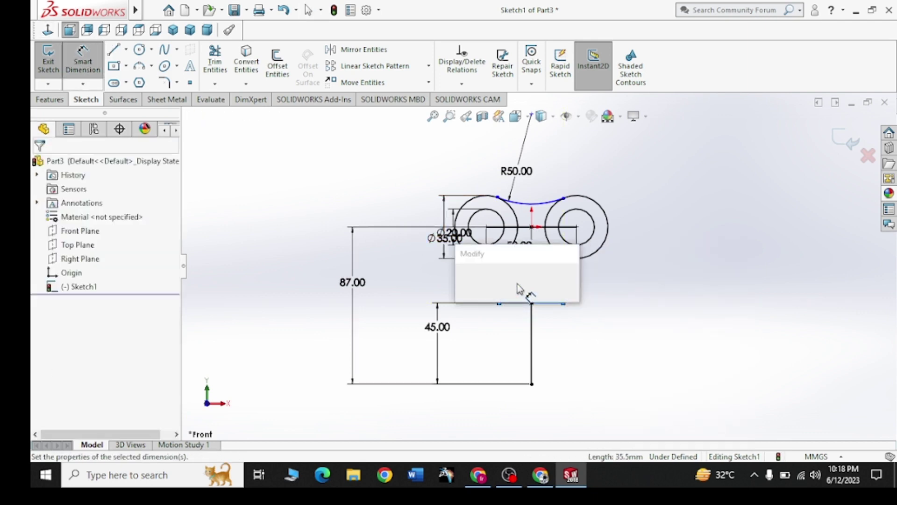
pyautogui.write('20')
pyautogui.press('Return')
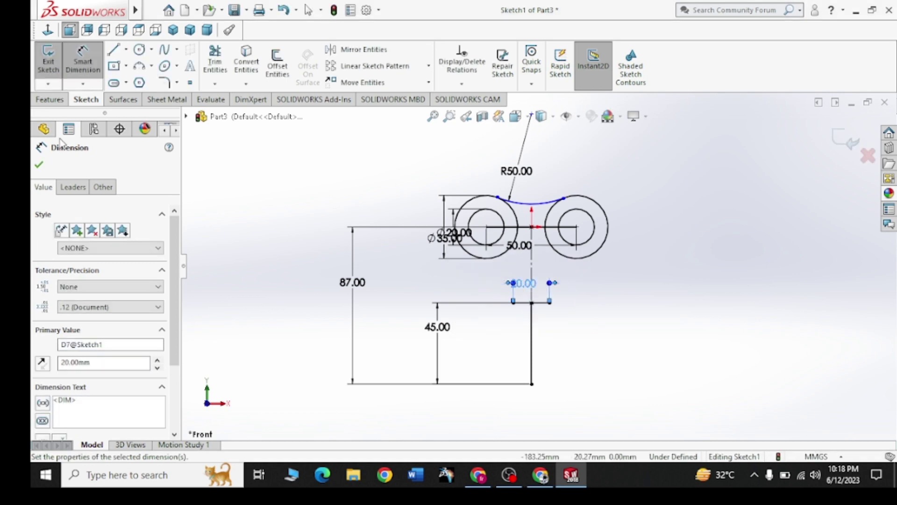
pyautogui.click(39, 165)
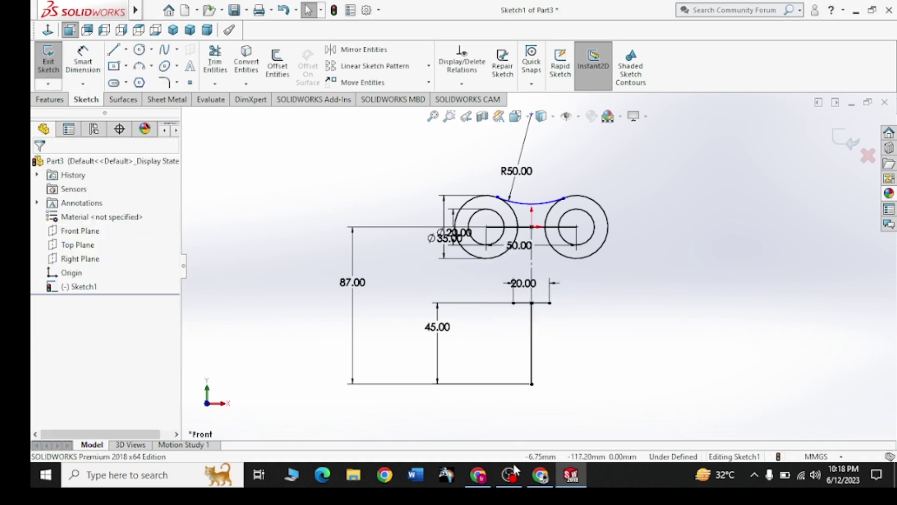
pyautogui.click(554, 480)
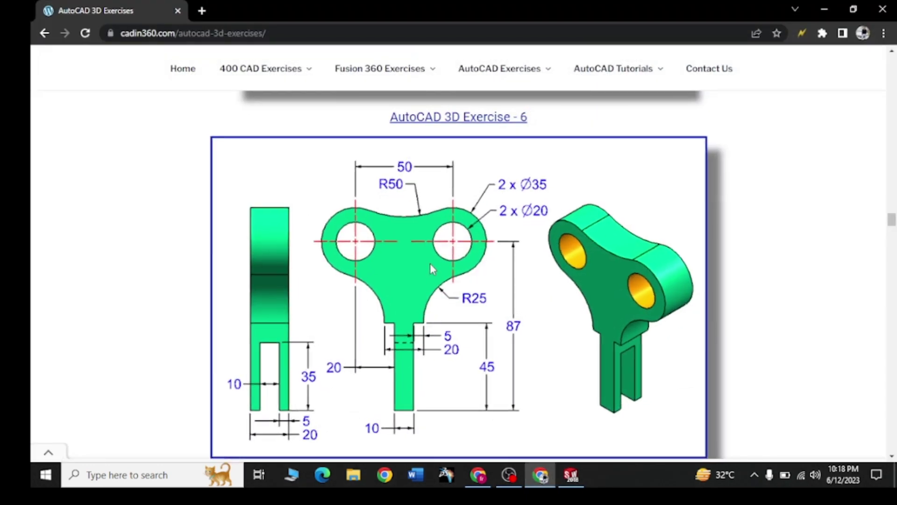
pyautogui.click(825, 18)
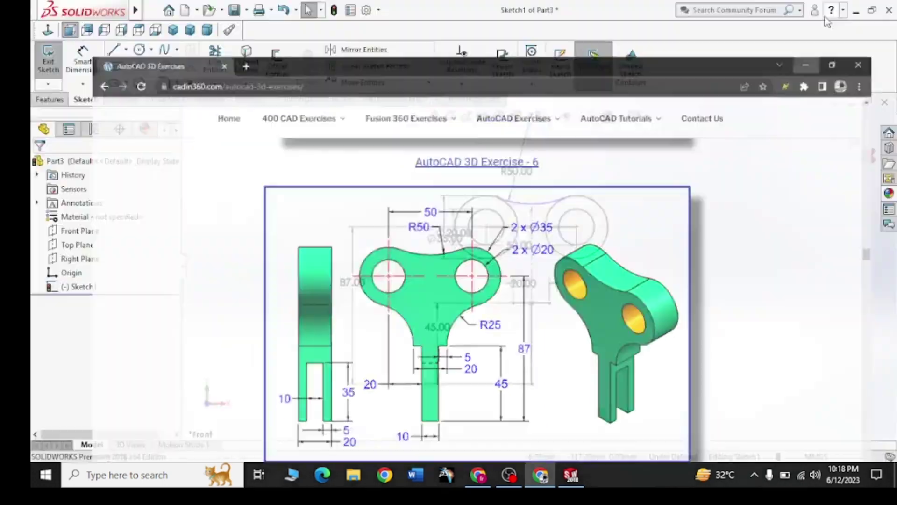
pyautogui.click(139, 66)
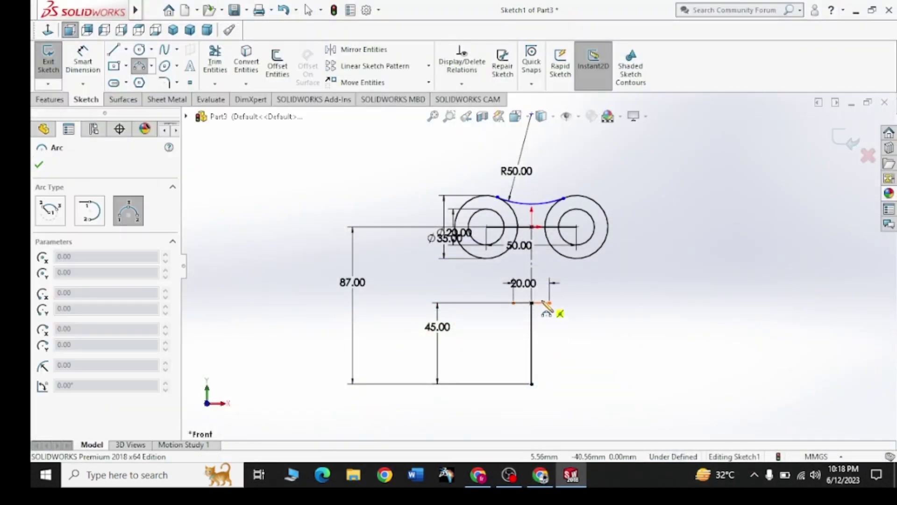
# - Draw an arc from the 20 mm line's right end to the right Ø35 circle, dimensioned R25
pyautogui.click(497, 338)
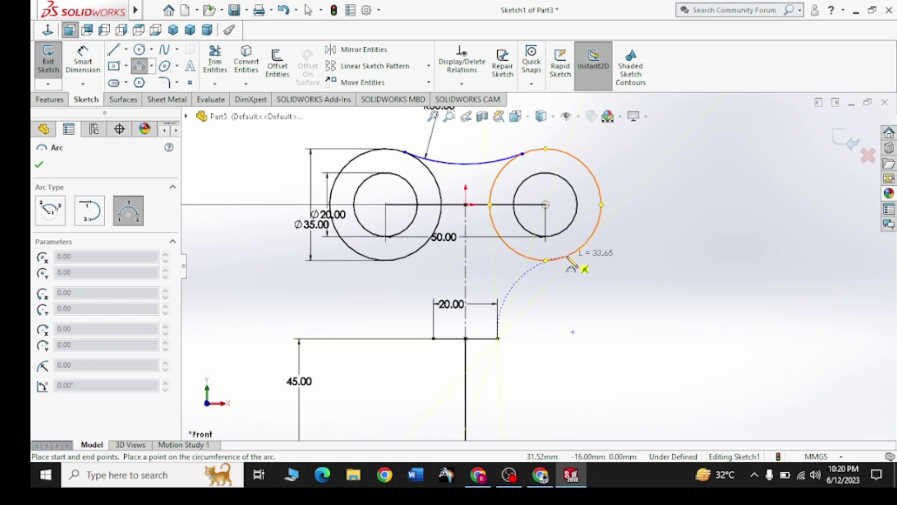
pyautogui.click(563, 261)
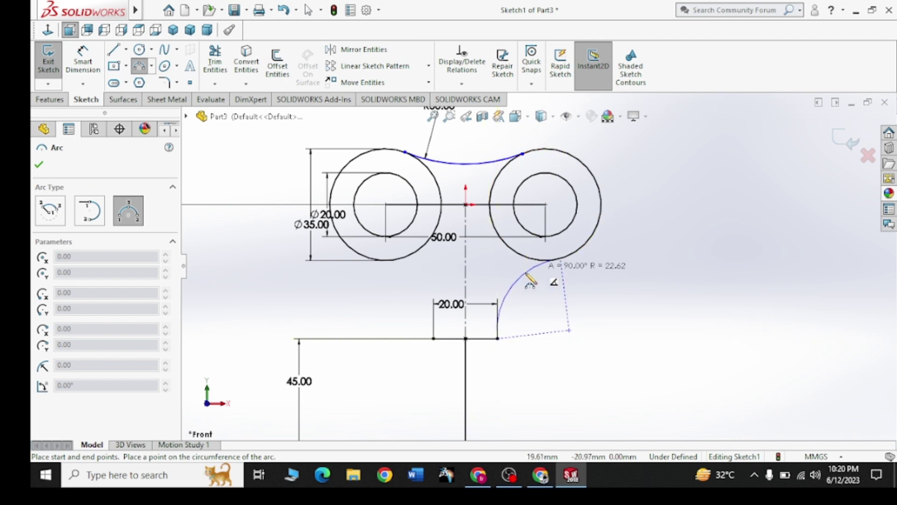
pyautogui.click(510, 296)
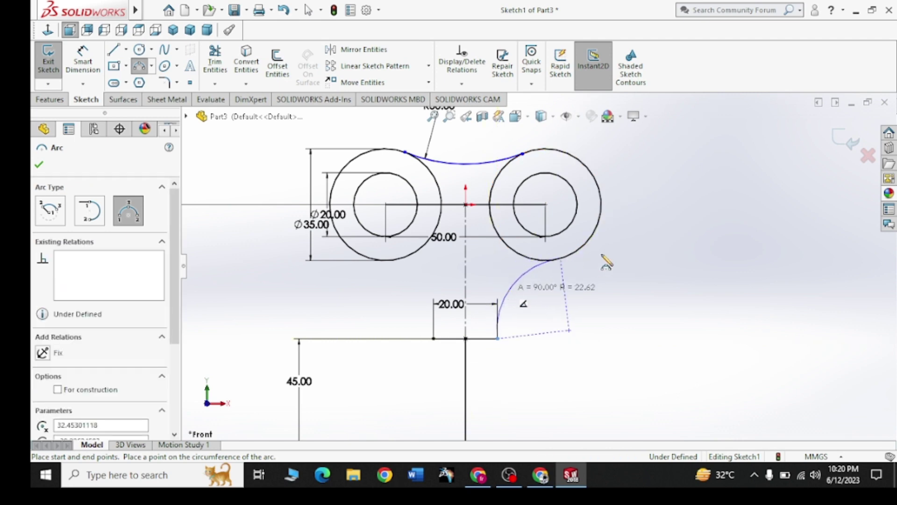
pyautogui.rightClick(613, 219)
pyautogui.click(626, 228)
pyautogui.click(93, 70)
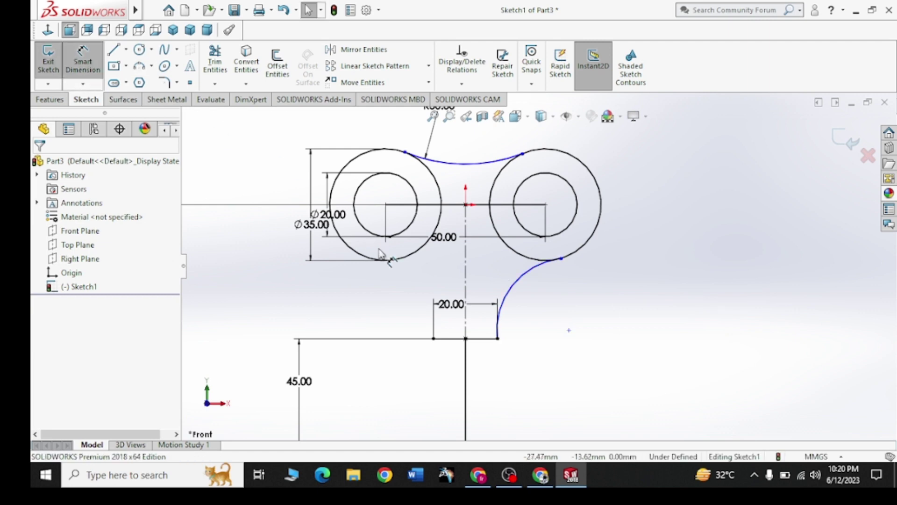
pyautogui.click(512, 291)
pyautogui.click(535, 312)
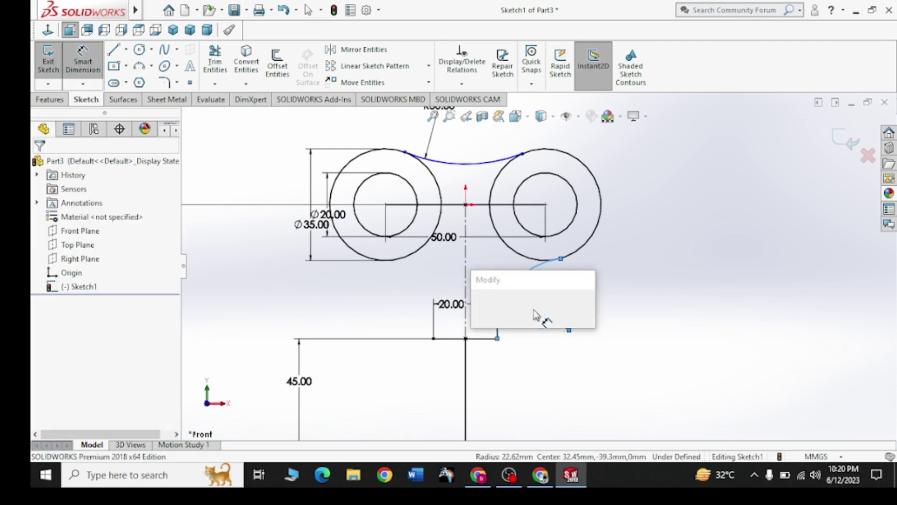
pyautogui.write('25')
pyautogui.press('Return')
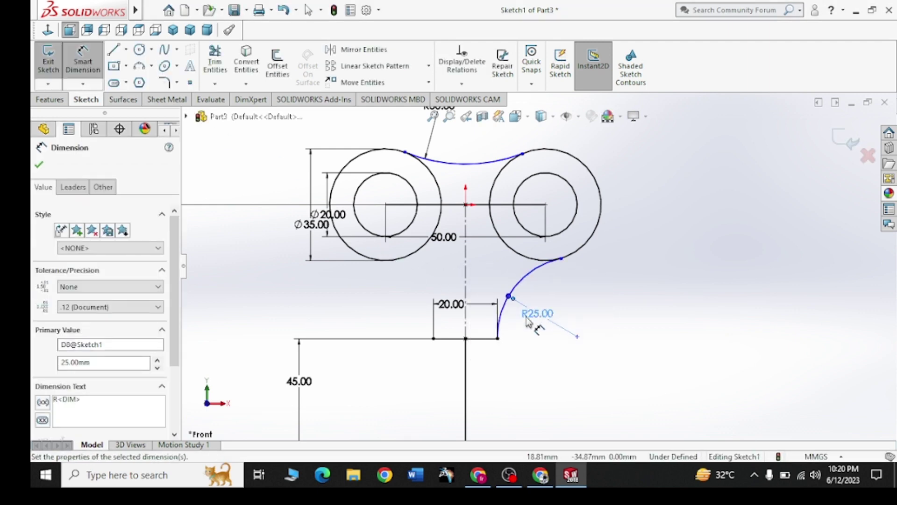
pyautogui.click(39, 164)
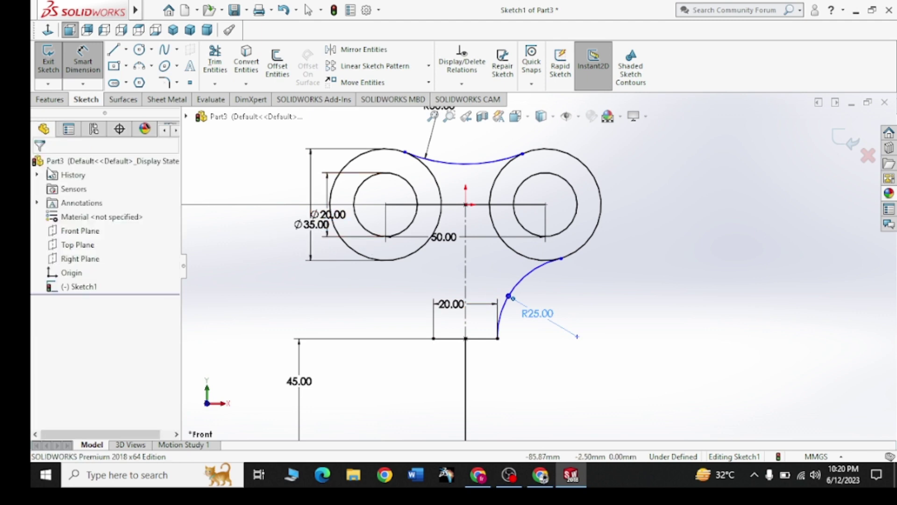
# - Mirror the R25 arc about the vertical centerline onto the left side
pyautogui.click(373, 66)
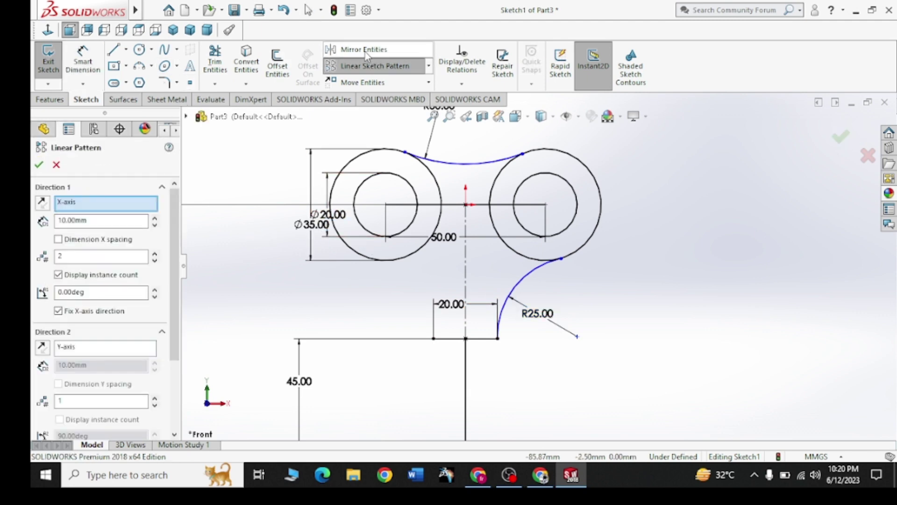
pyautogui.click(364, 50)
pyautogui.click(520, 283)
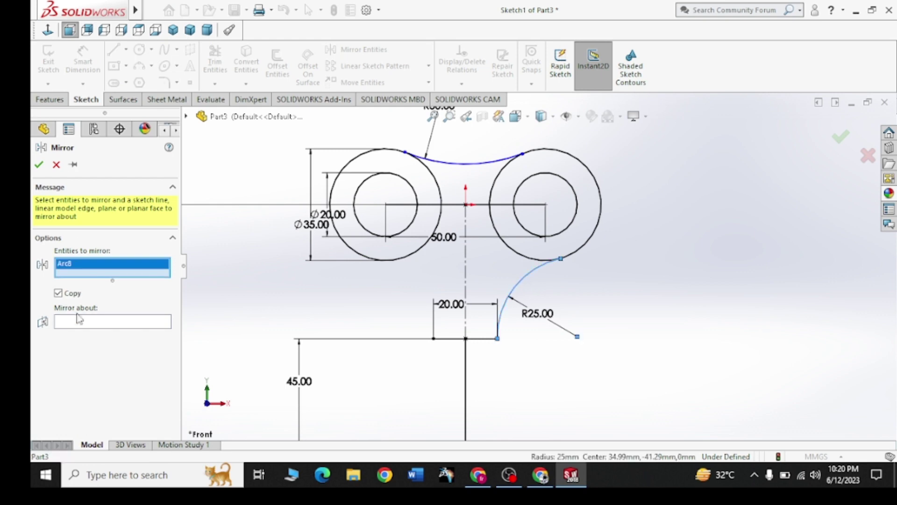
pyautogui.click(75, 326)
pyautogui.click(464, 271)
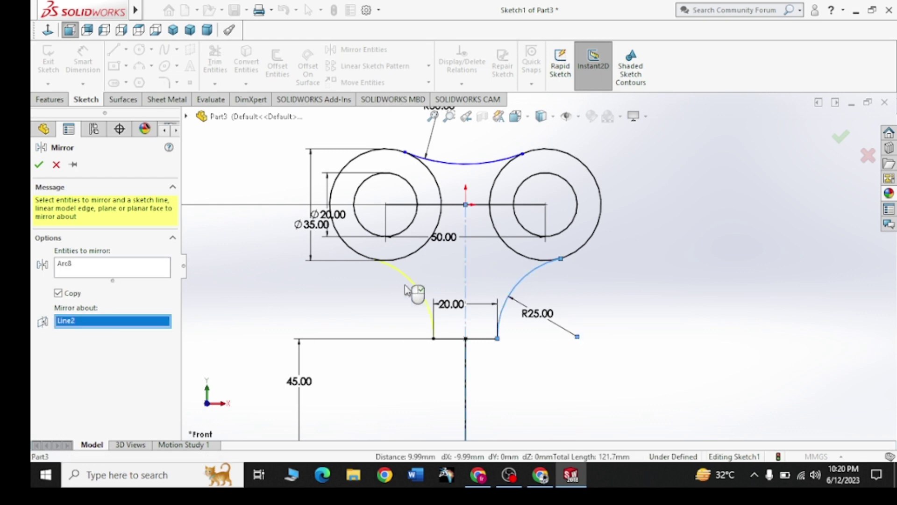
pyautogui.click(41, 163)
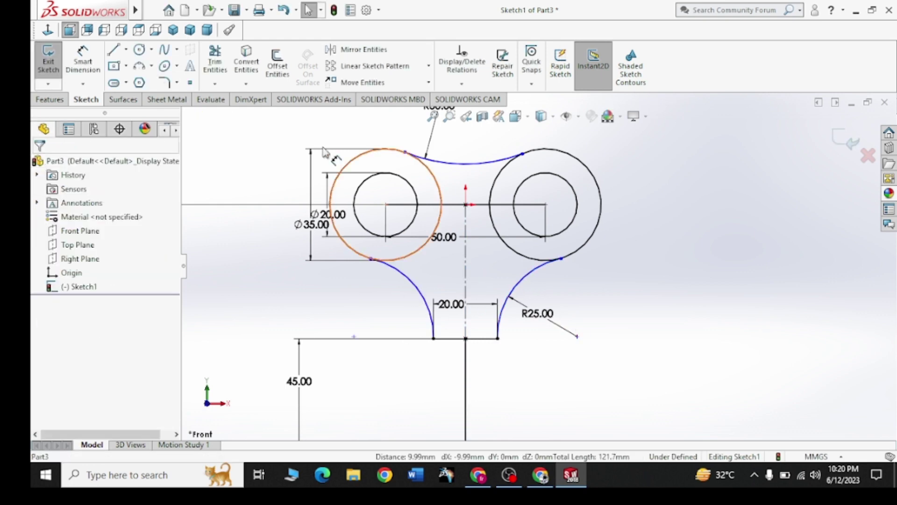
pyautogui.click(225, 70)
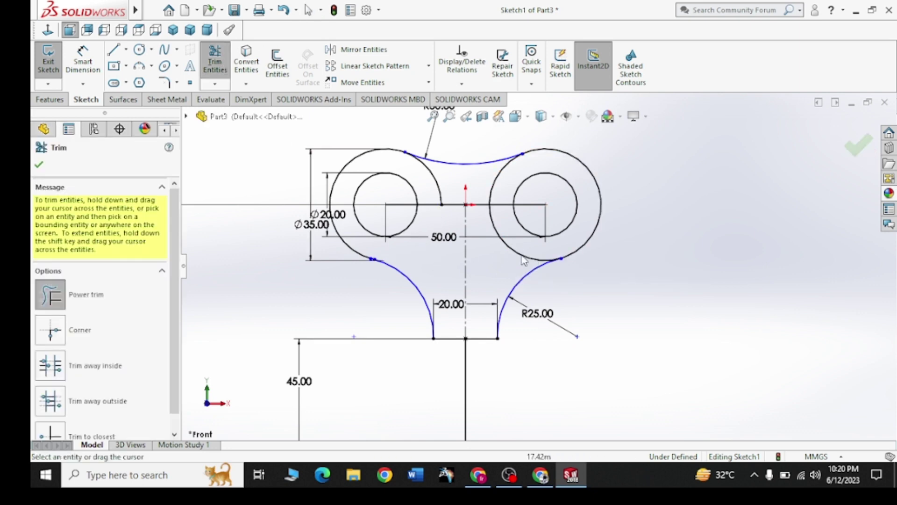
# - Trim away the right circle's inner lower portion and the small overlapping curve at the junction
pyautogui.moveTo(523, 261); pyautogui.dragTo(499, 199)
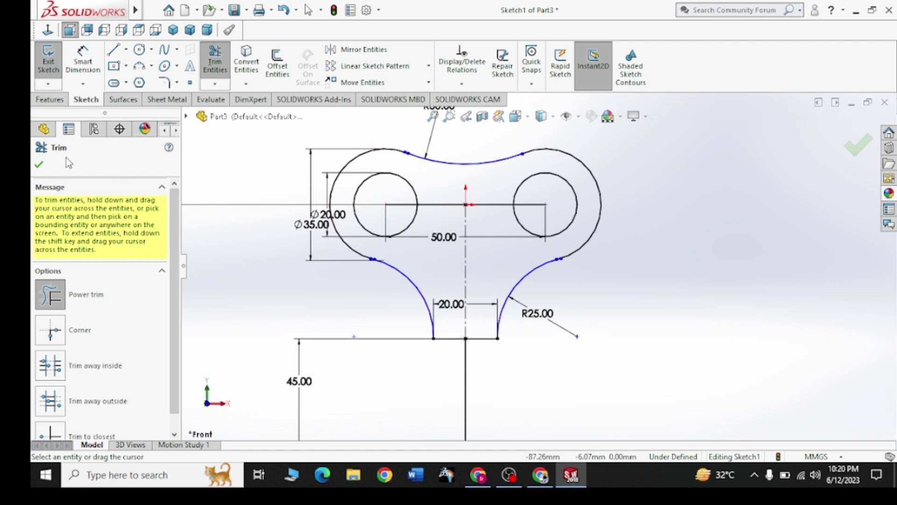
pyautogui.scroll(-5, 570, 249)
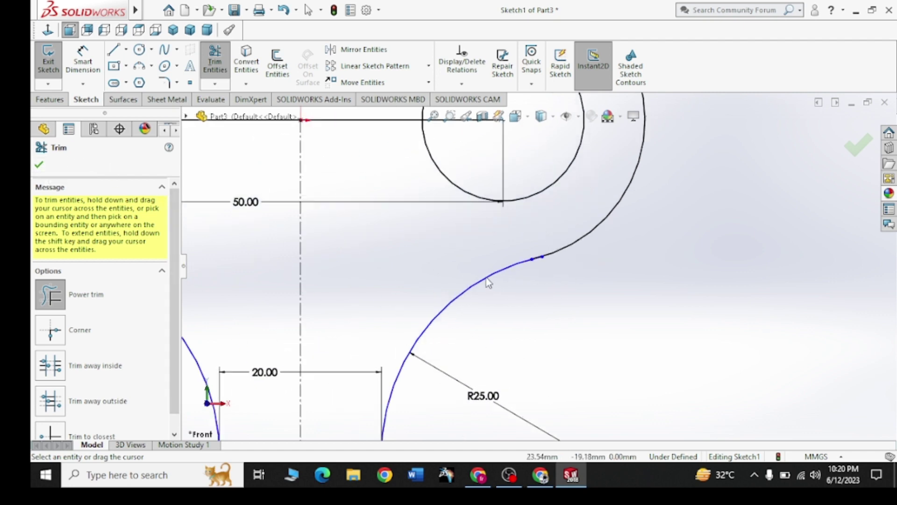
pyautogui.scroll(-4, 570, 248)
pyautogui.scroll(-3, 540, 251)
pyautogui.scroll(-3, 532, 246)
pyautogui.scroll(-3, 559, 244)
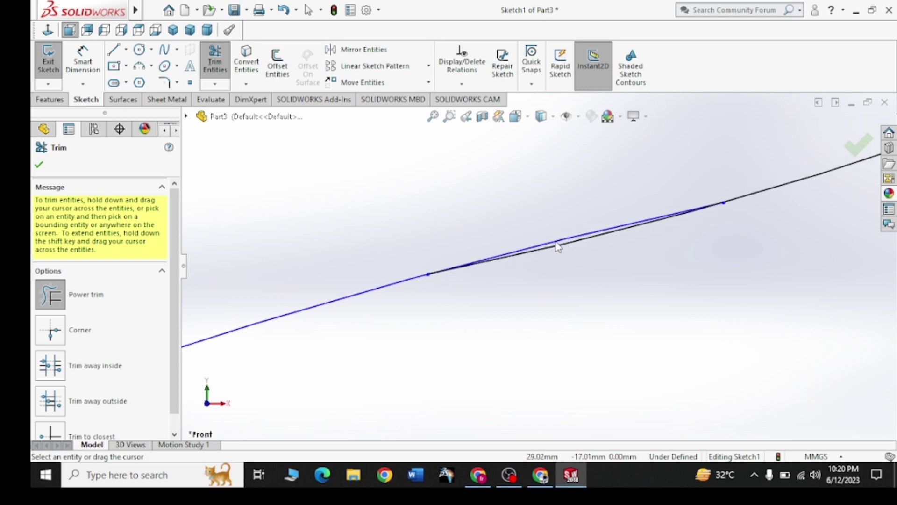
pyautogui.scroll(-2, 559, 244)
pyautogui.moveTo(594, 220); pyautogui.dragTo(595, 237)
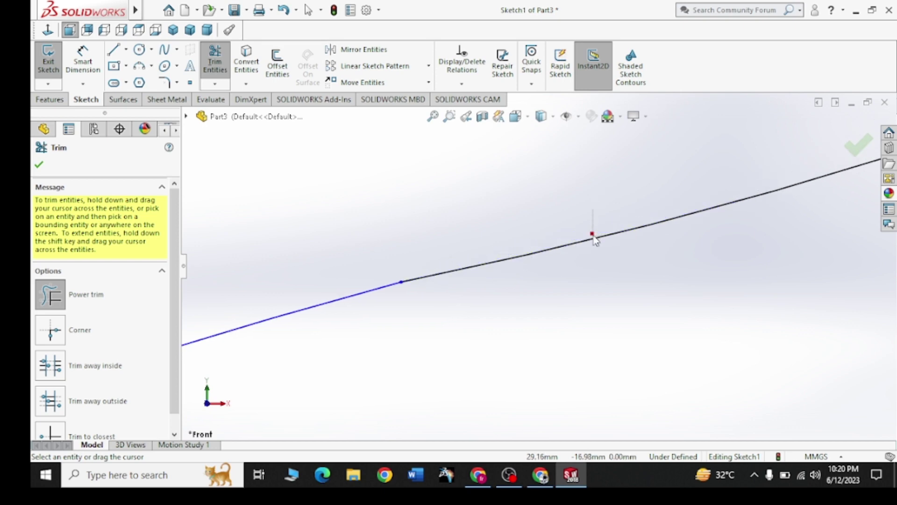
# - Trim the last leftover Ø35 arc segment and fit the whole two-lobed outline in view
pyautogui.scroll(2, 594, 231)
pyautogui.scroll(3, 556, 248)
pyautogui.scroll(3, 421, 307)
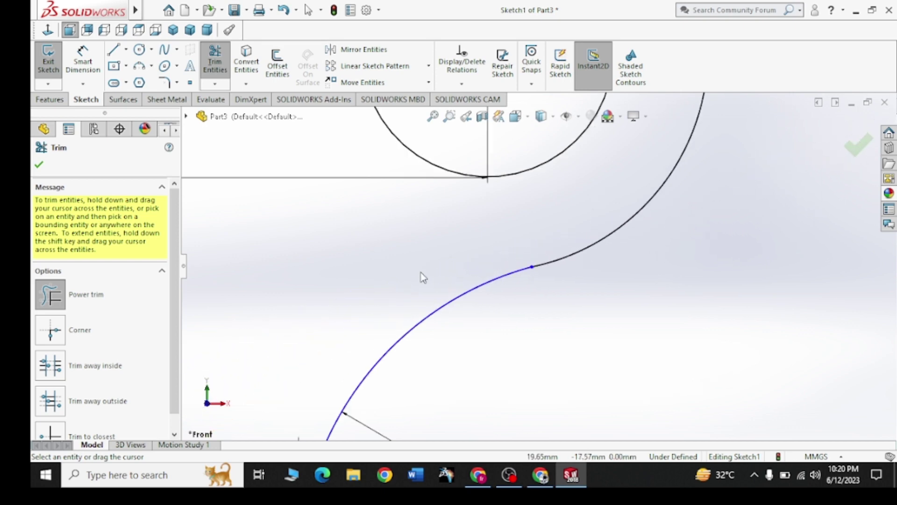
pyautogui.scroll(3, 420, 277)
pyautogui.scroll(2, 414, 311)
pyautogui.scroll(-3, 435, 266)
pyautogui.scroll(-3, 495, 248)
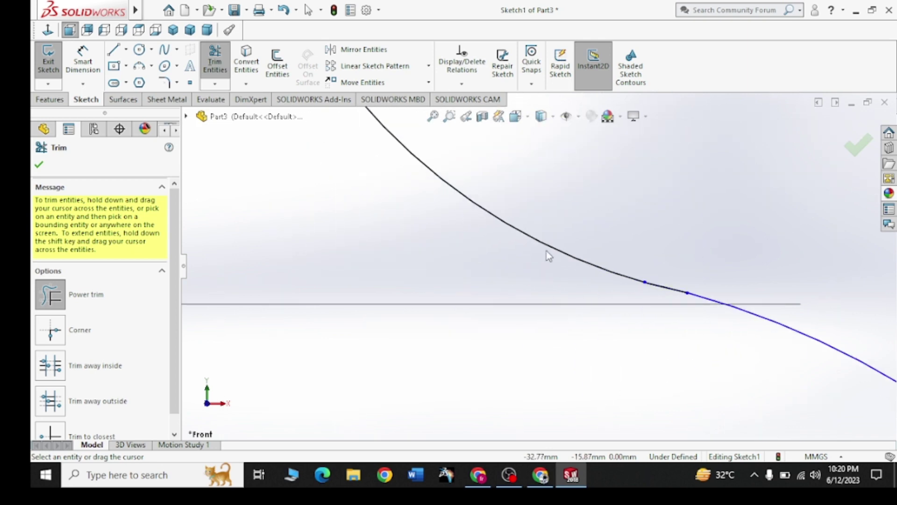
pyautogui.scroll(-2, 617, 276)
pyautogui.scroll(-2, 580, 267)
pyautogui.scroll(-2, 580, 268)
pyautogui.scroll(-2, 575, 266)
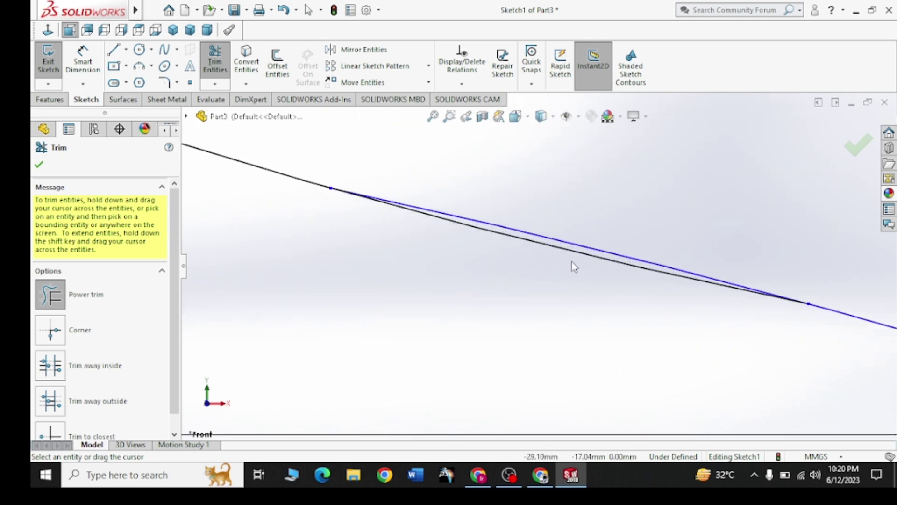
pyautogui.moveTo(554, 232); pyautogui.dragTo(559, 261)
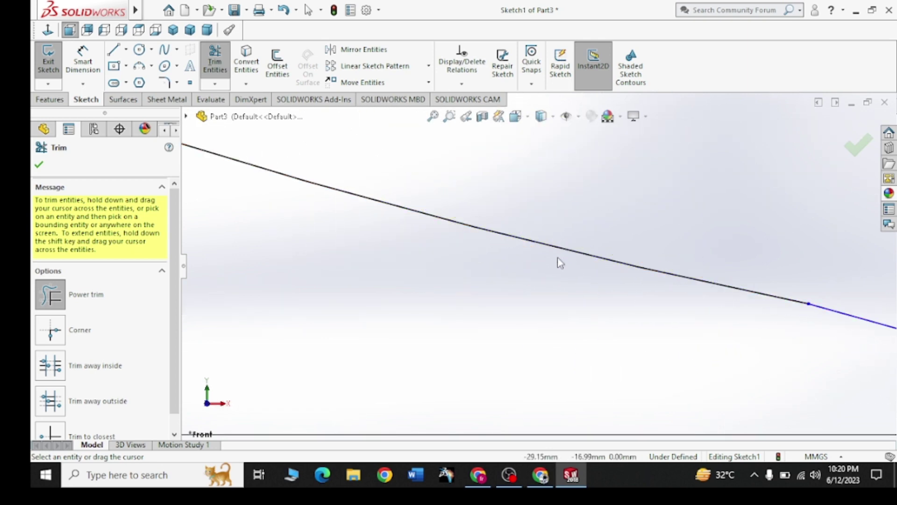
pyautogui.click(431, 116)
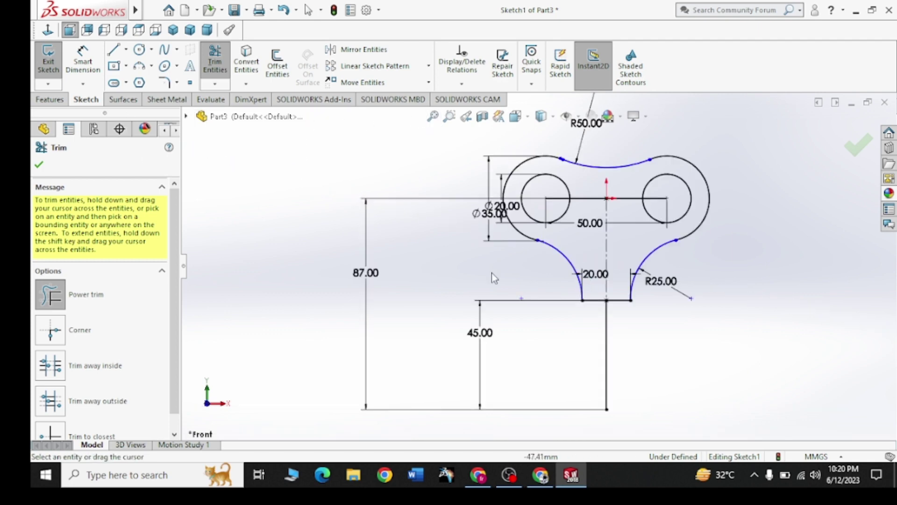
# - Finish trimming, try a 20 mm extrusion of the plate region, and abandon it after the rebuild error
pyautogui.click(40, 165)
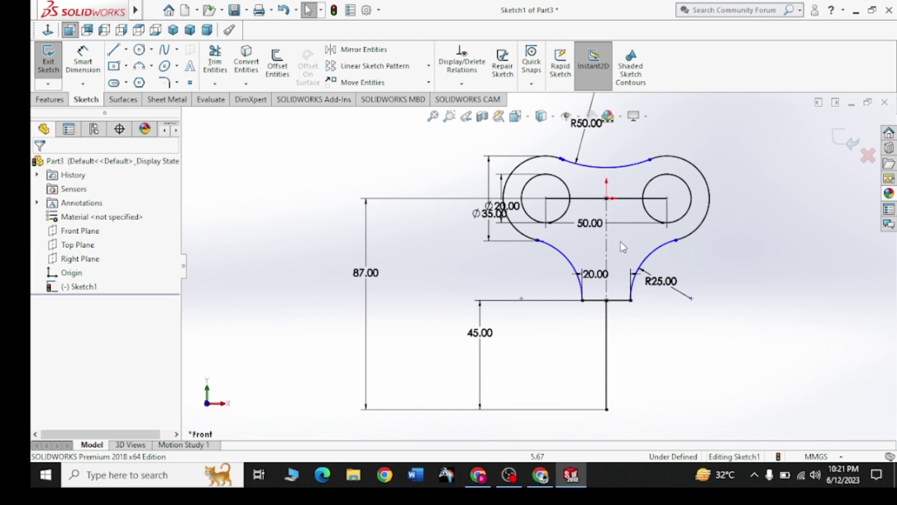
pyautogui.click(50, 99)
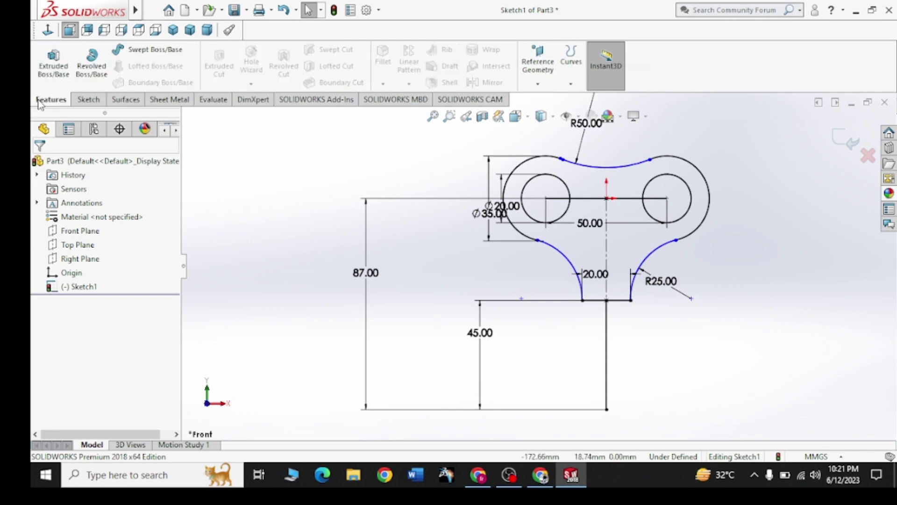
pyautogui.click(53, 60)
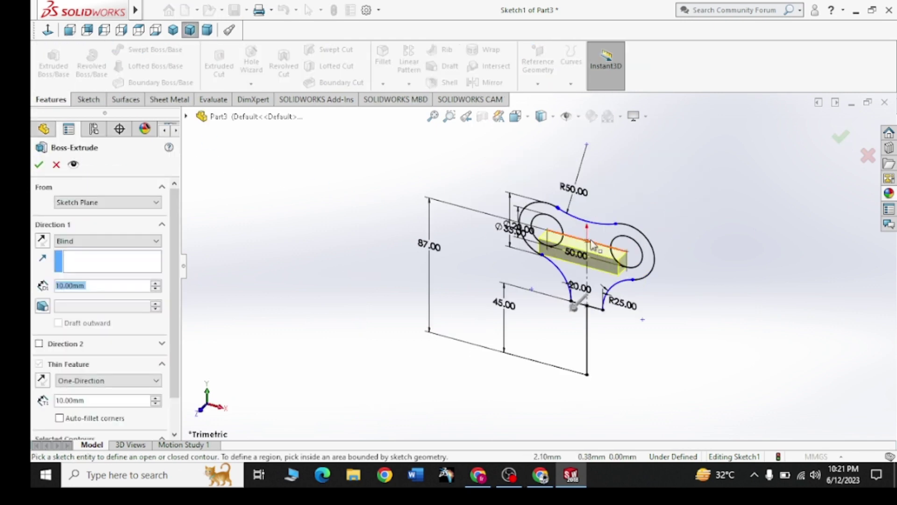
pyautogui.click(600, 235)
pyautogui.click(601, 235)
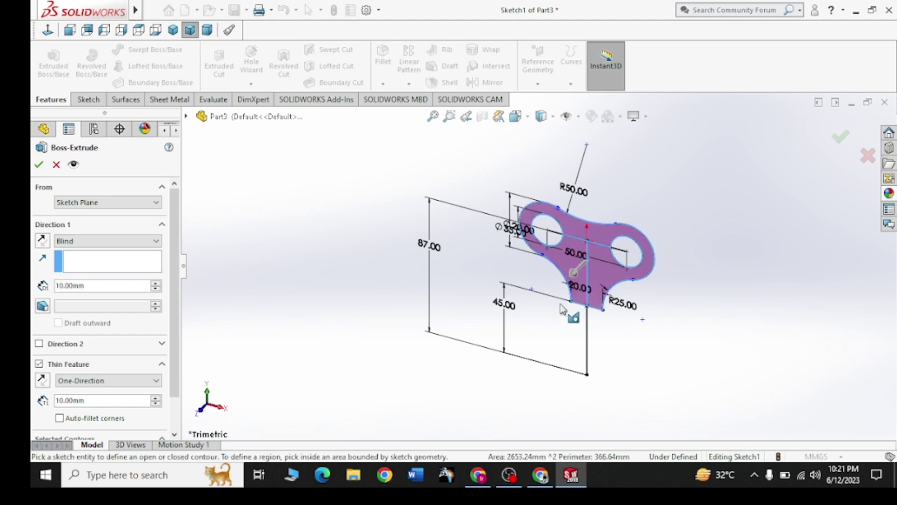
pyautogui.click(539, 472)
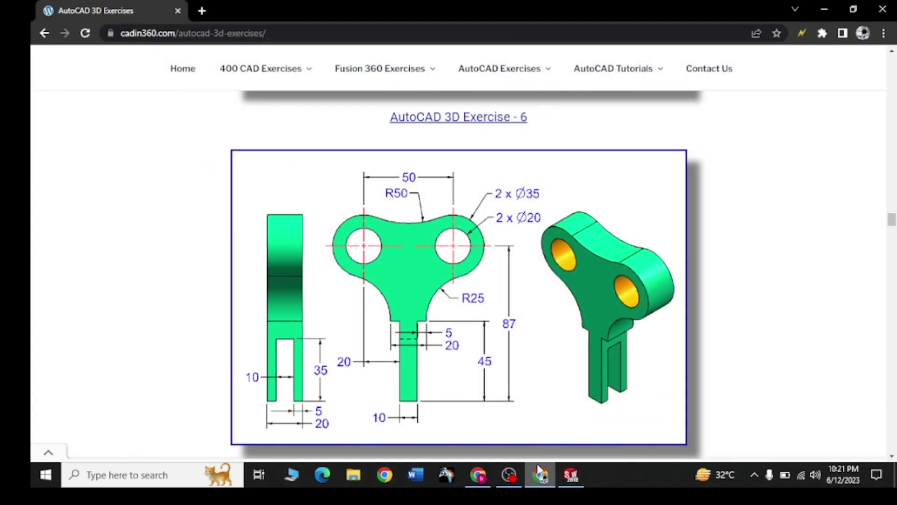
pyautogui.moveTo(459, 295)
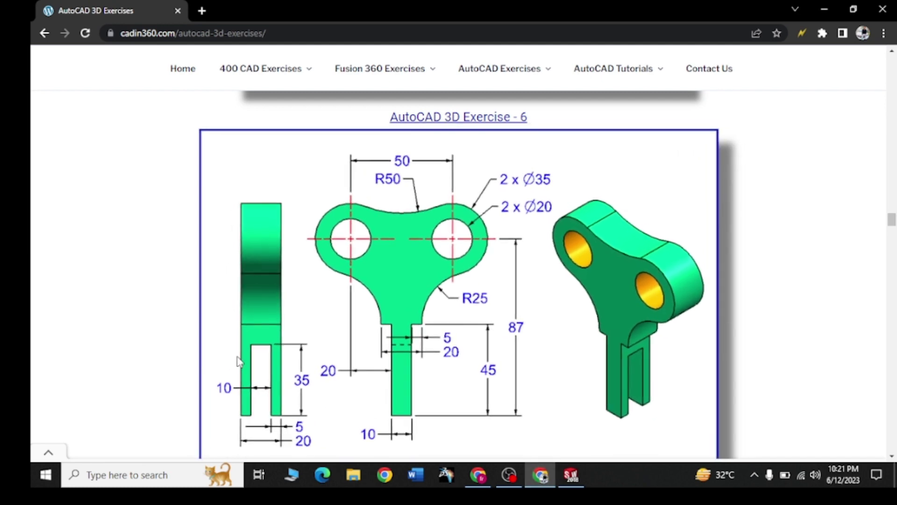
pyautogui.hotkey('alt', 'Tab')
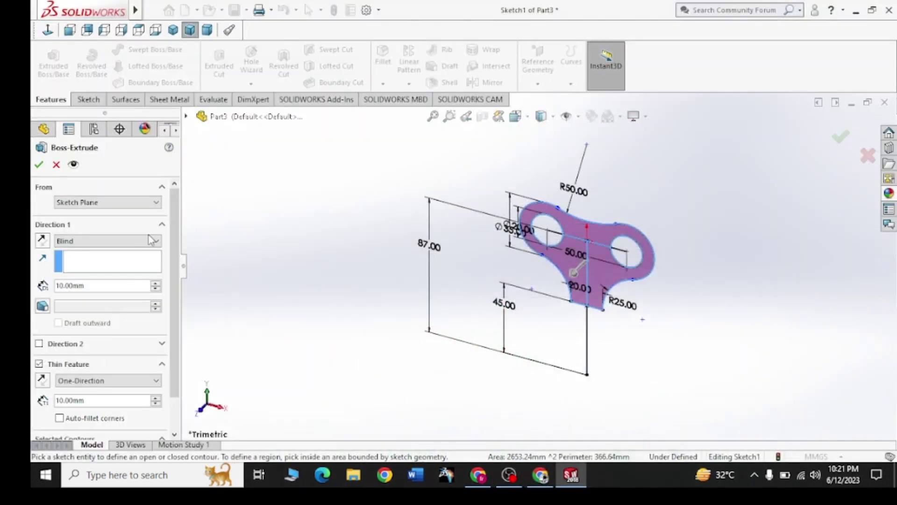
pyautogui.click(37, 165)
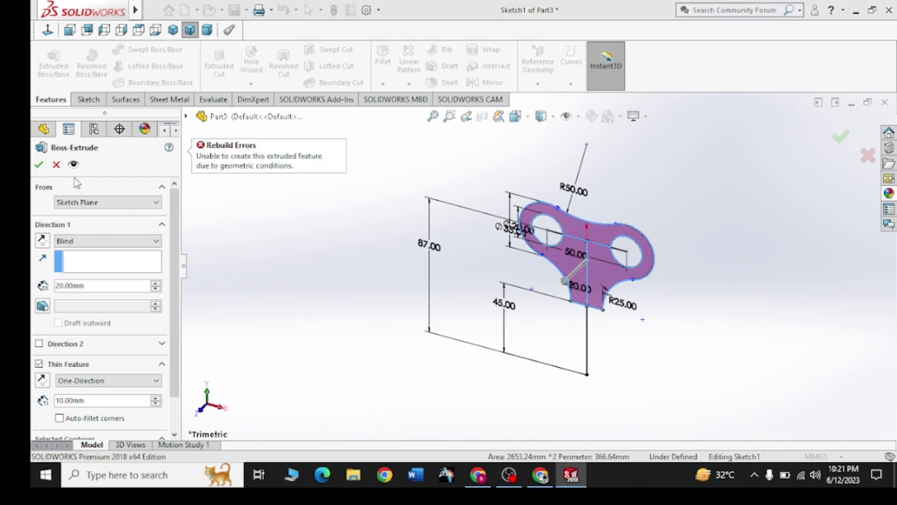
pyautogui.click(56, 164)
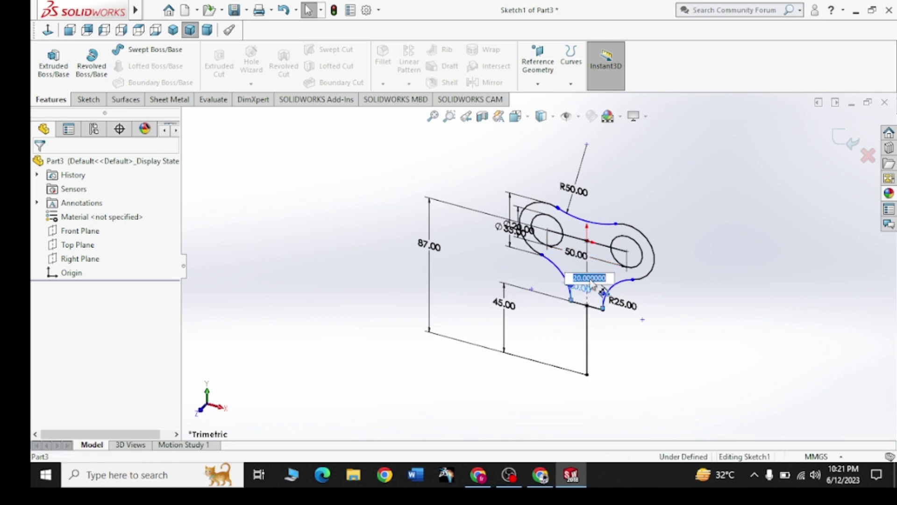
# - Delete the stray 87 mm line and the middle construction line from the sketch
pyautogui.click(591, 277)
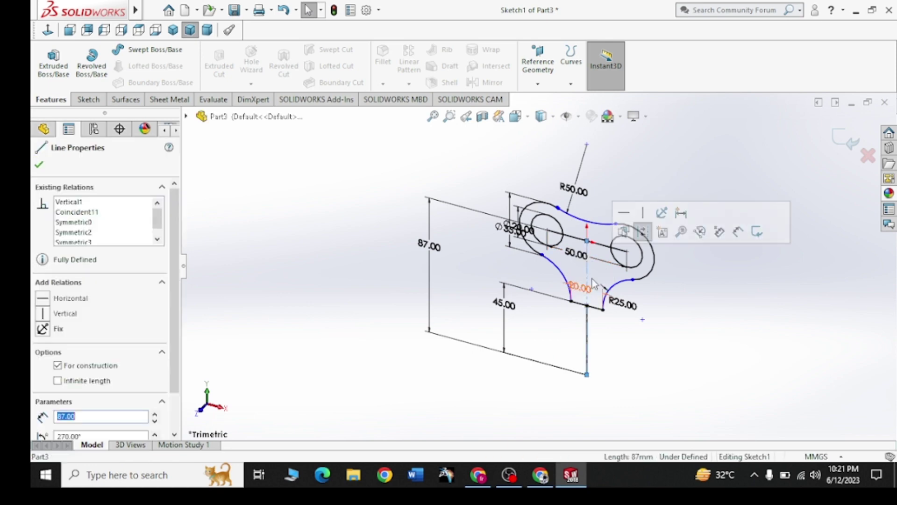
pyautogui.press('Delete')
pyautogui.click(397, 239)
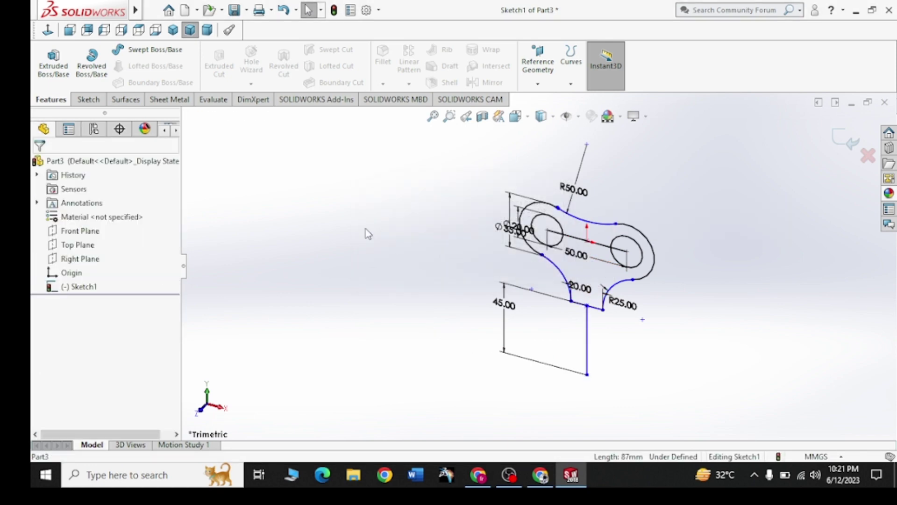
pyautogui.click(53, 61)
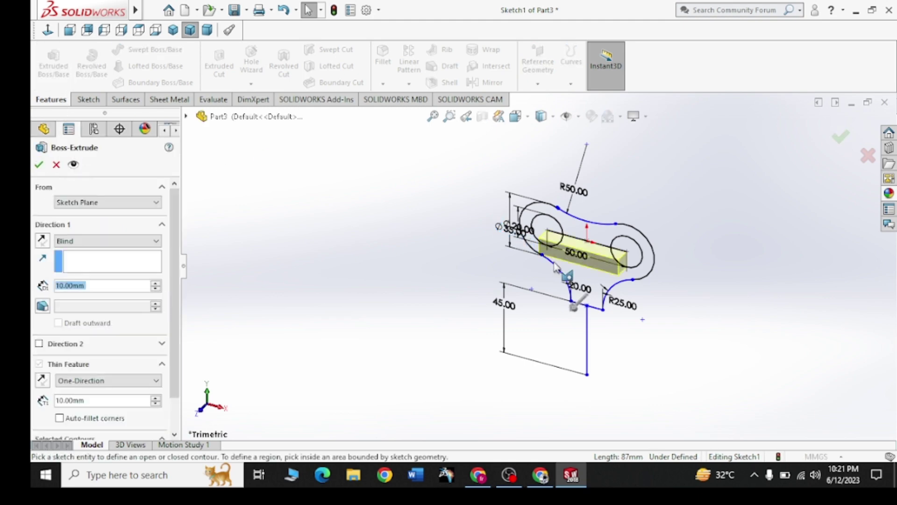
pyautogui.press('Escape')
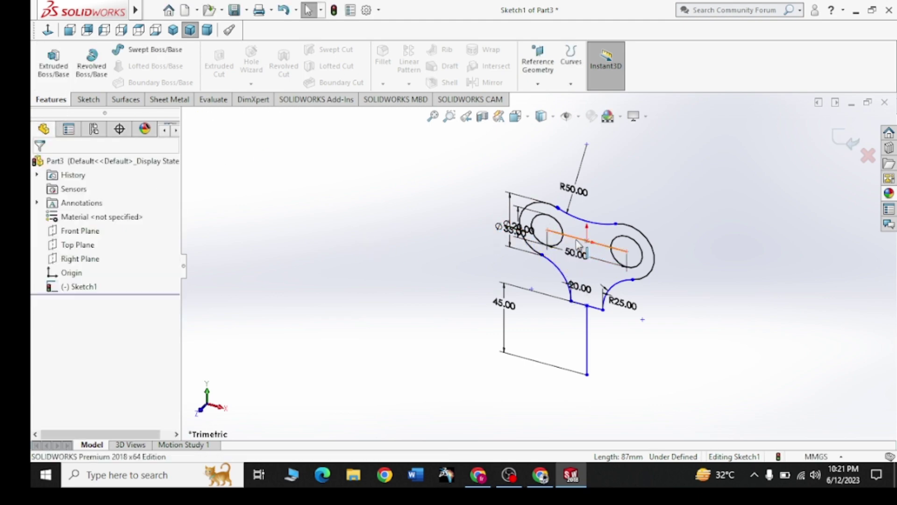
pyautogui.click(580, 243)
pyautogui.press('Delete')
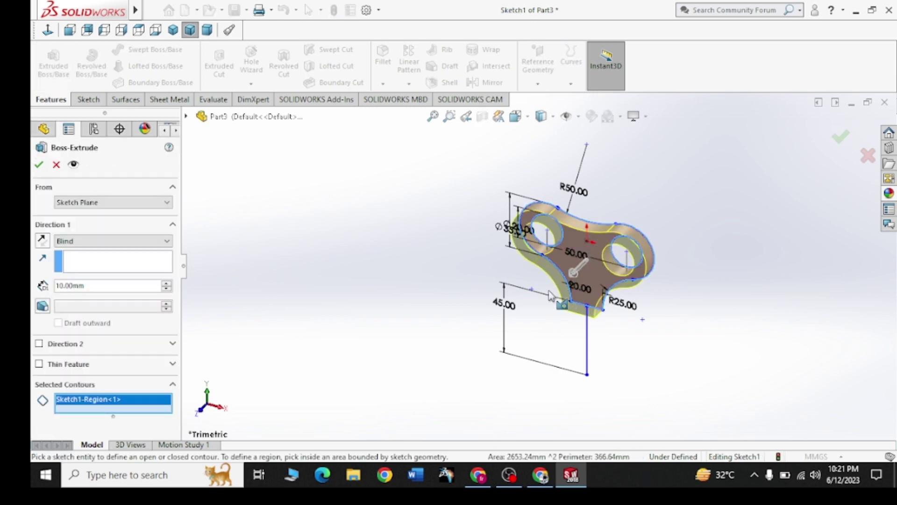
# - Extrude the two-holed plate profile 20 mm from the sketch plane with Mid Plane end condition
pyautogui.click(167, 284)
pyautogui.click(542, 477)
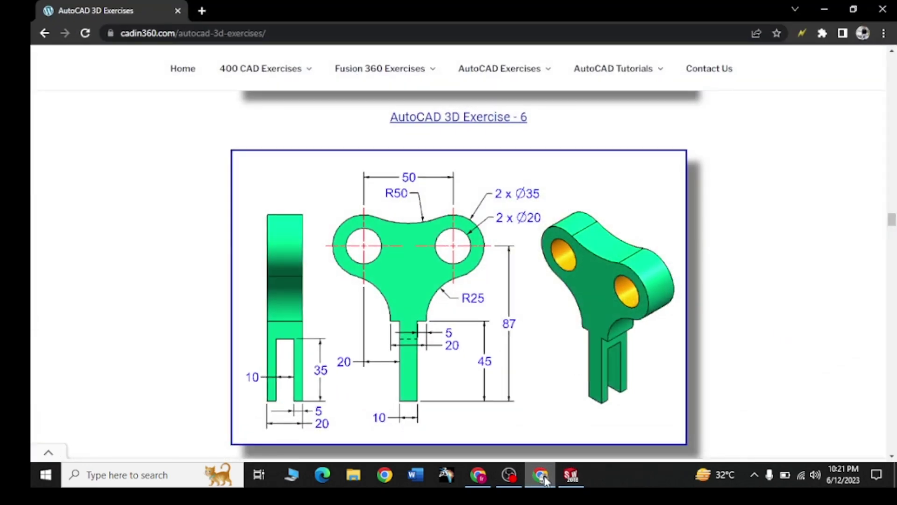
pyautogui.click(544, 479)
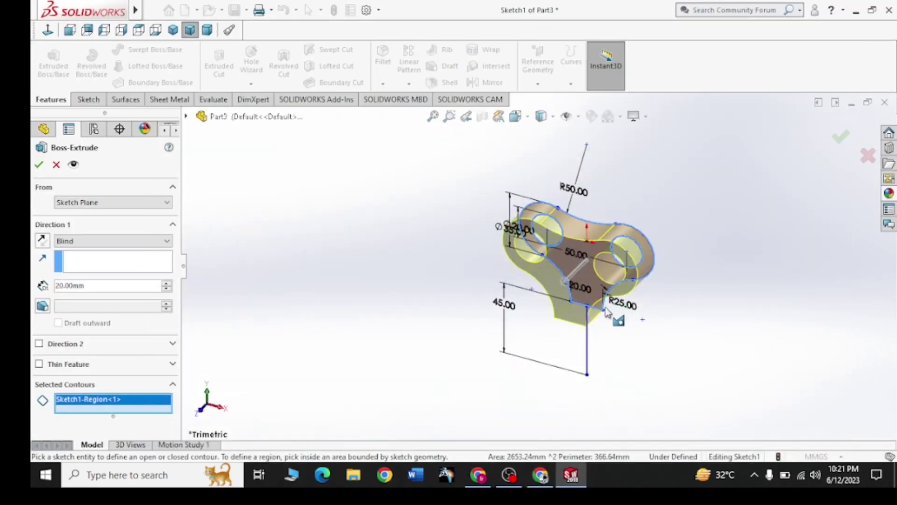
pyautogui.click(109, 205)
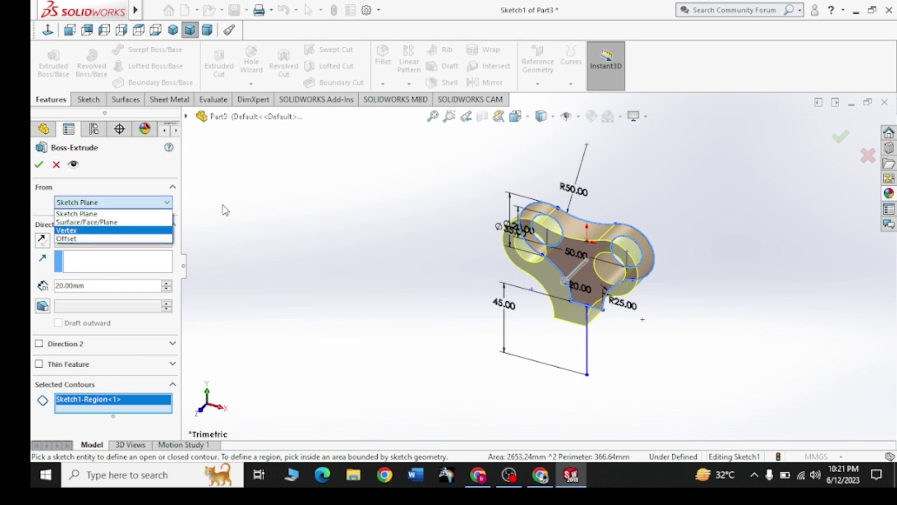
pyautogui.click(240, 201)
pyautogui.click(147, 239)
pyautogui.click(120, 295)
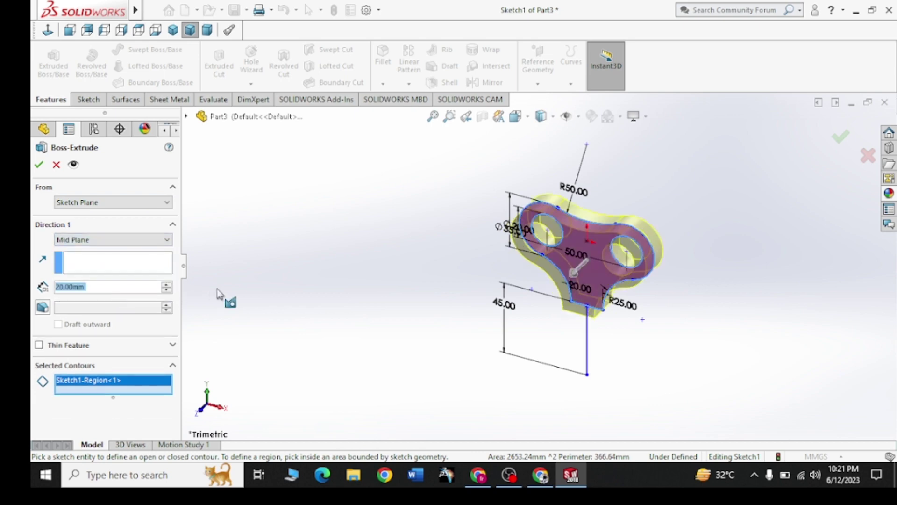
pyautogui.press('Return')
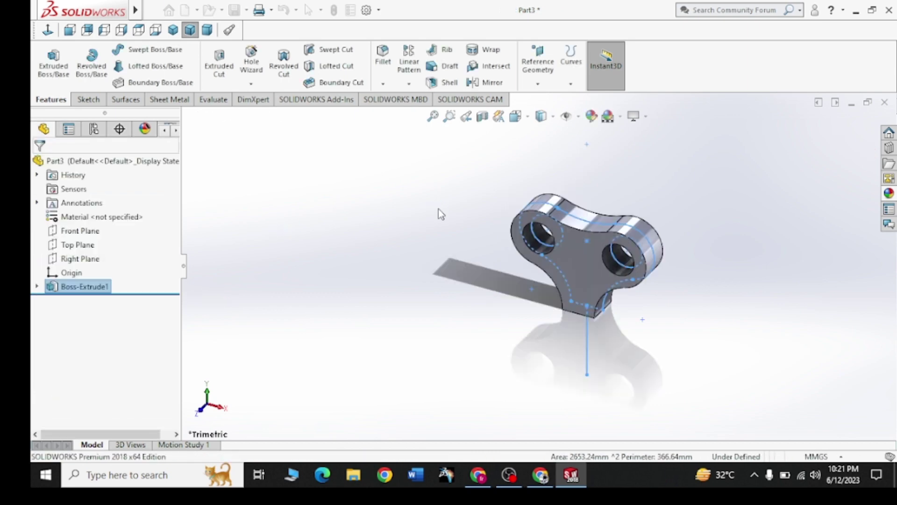
# - Compare the solid with the reference drawing, then begin a new reference plane with the feature tree expanded
pyautogui.click(541, 475)
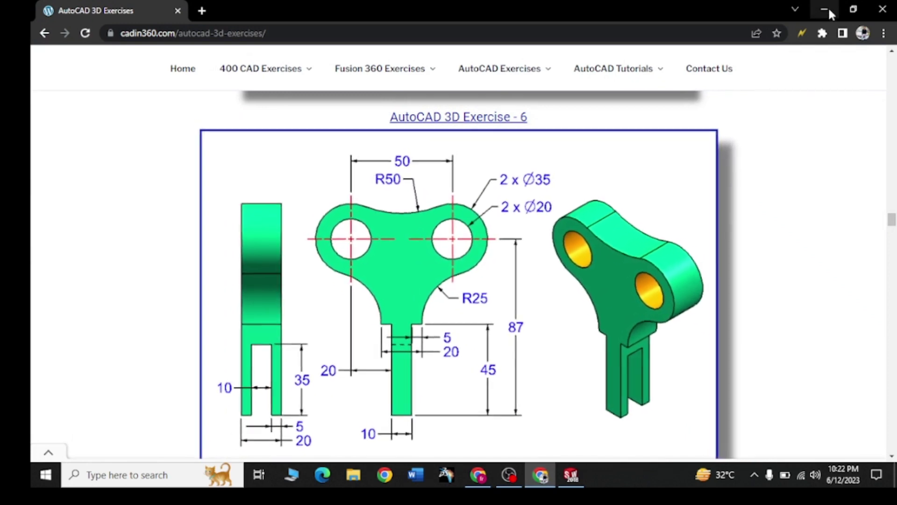
pyautogui.click(825, 9)
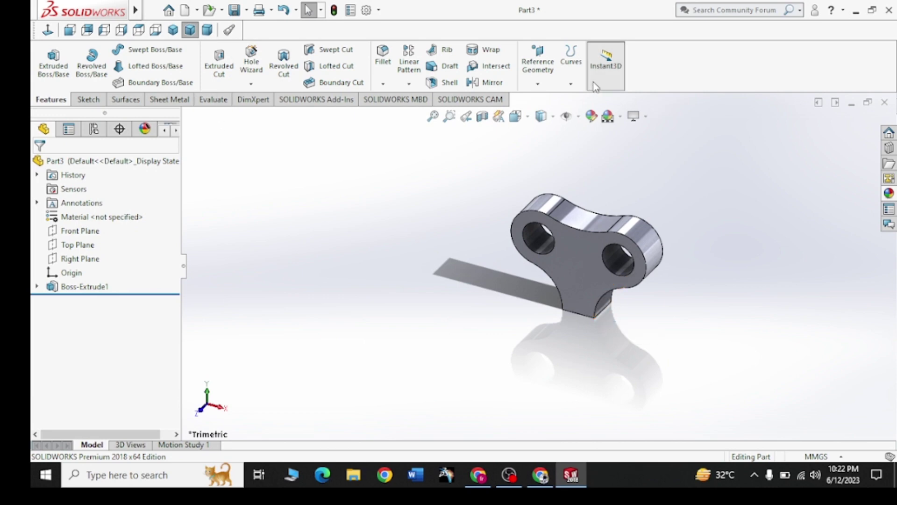
pyautogui.click(545, 90)
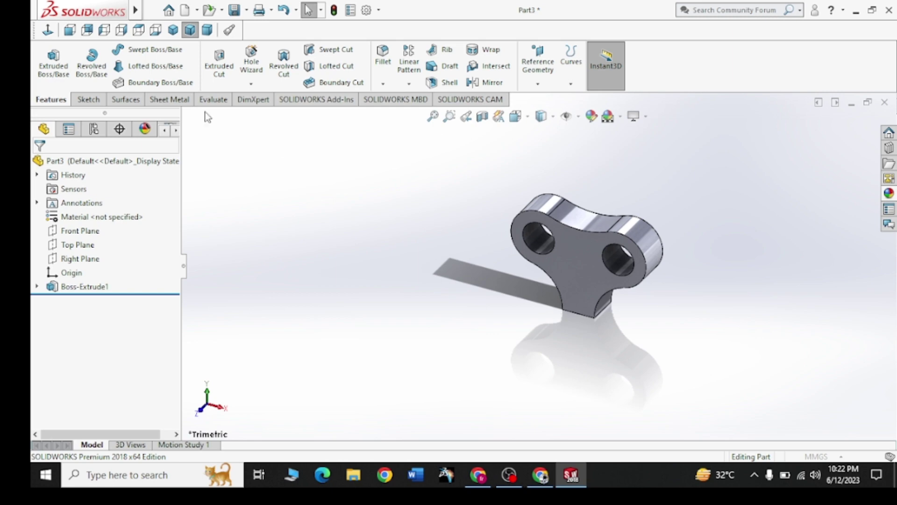
pyautogui.click(187, 117)
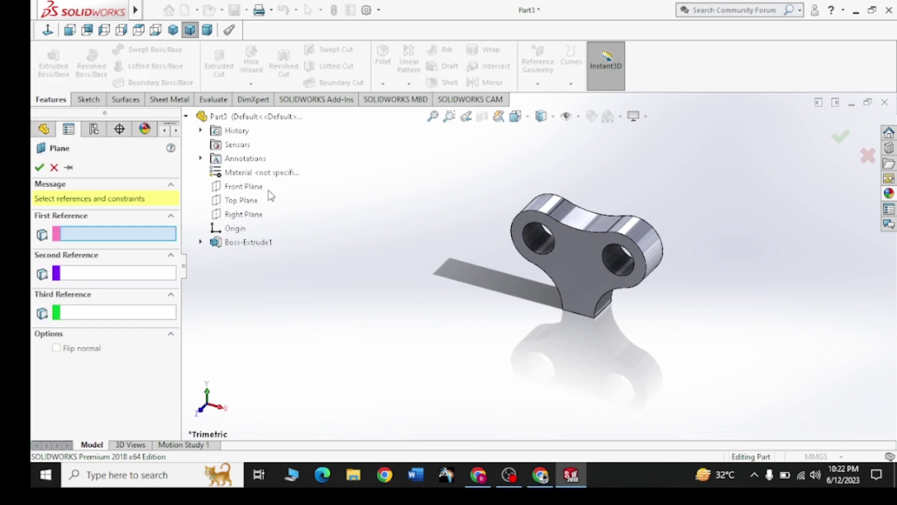
# - Create Plane1 on the Right Plane with zero offset
pyautogui.click(243, 214)
pyautogui.write('0')
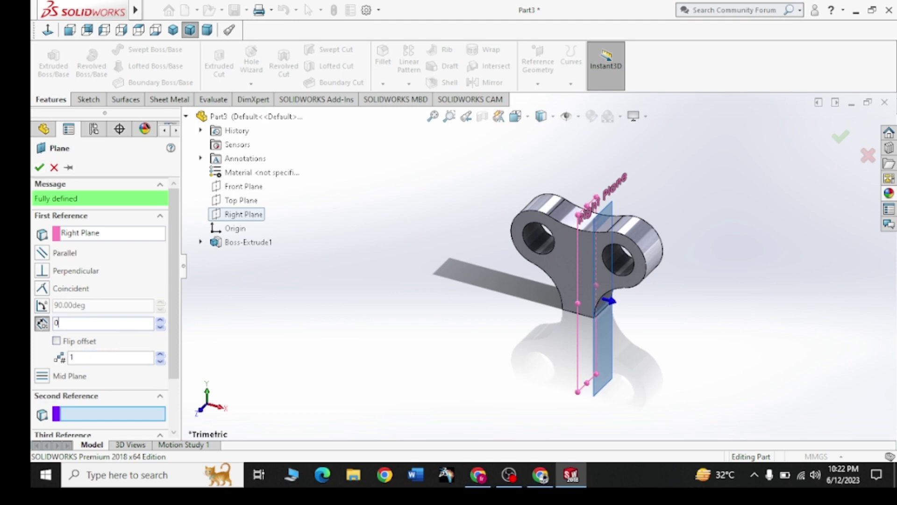
pyautogui.press('Return')
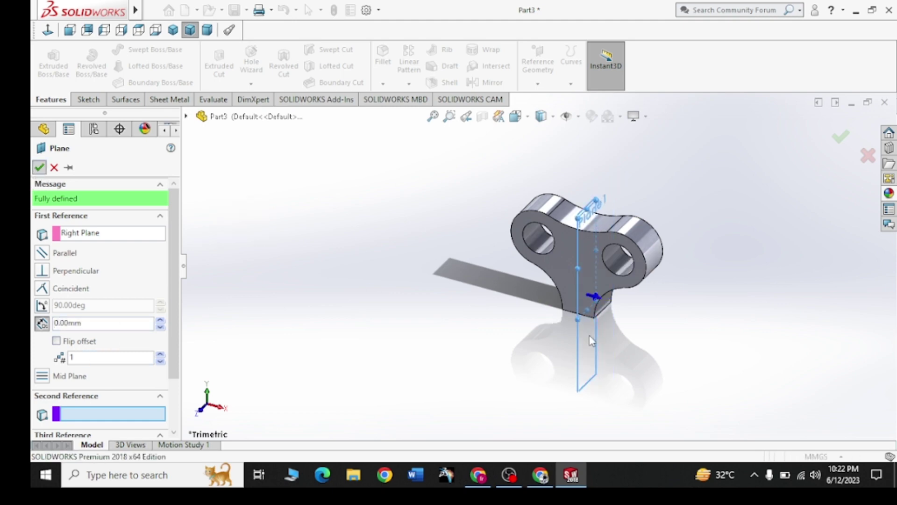
pyautogui.press('Return')
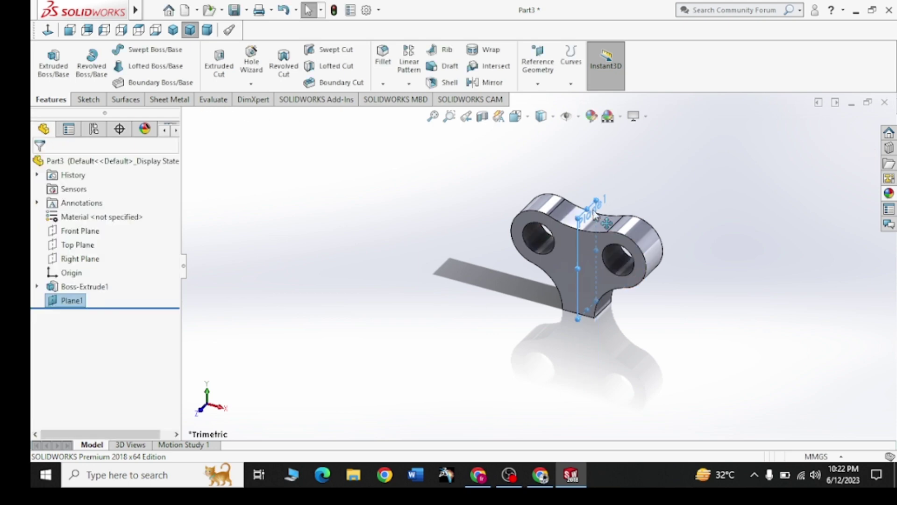
# - Open Sketch2 on Plane1 viewed normal to it, checking the reference drawing
pyautogui.click(591, 218)
pyautogui.click(627, 157)
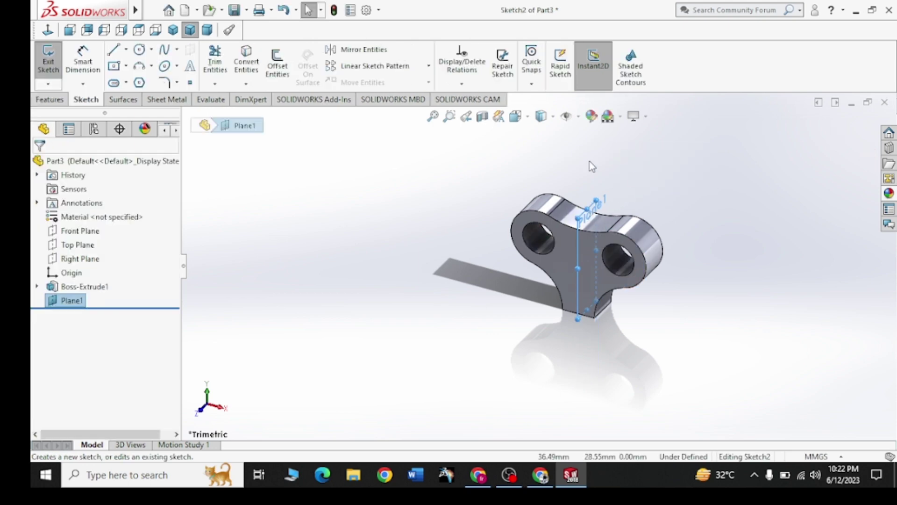
pyautogui.click(47, 30)
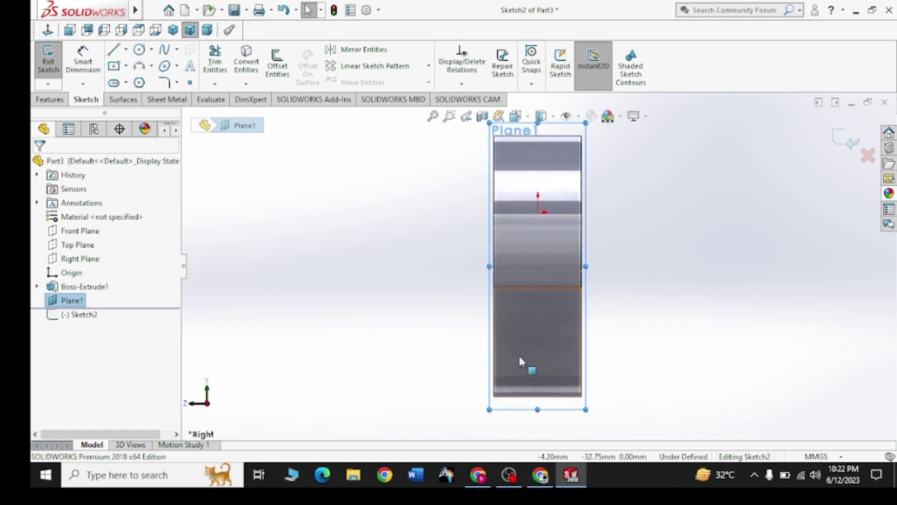
pyautogui.click(538, 476)
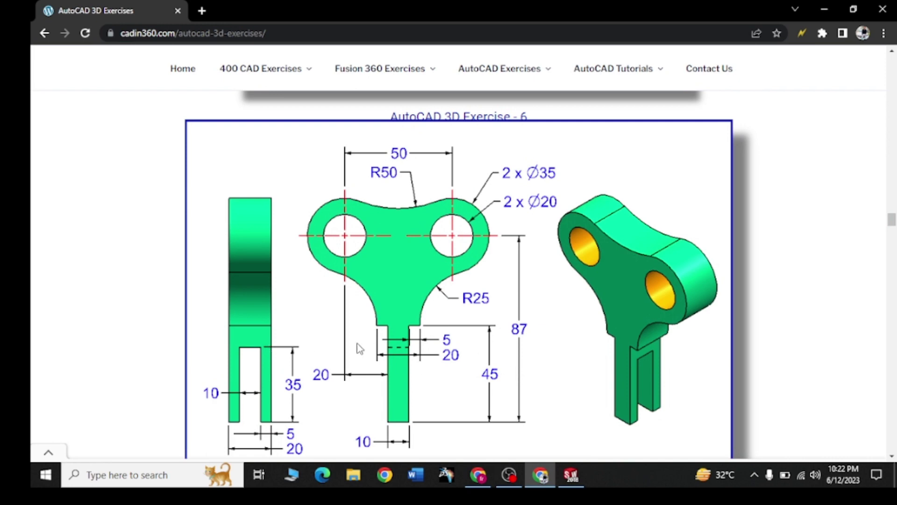
pyautogui.click(571, 475)
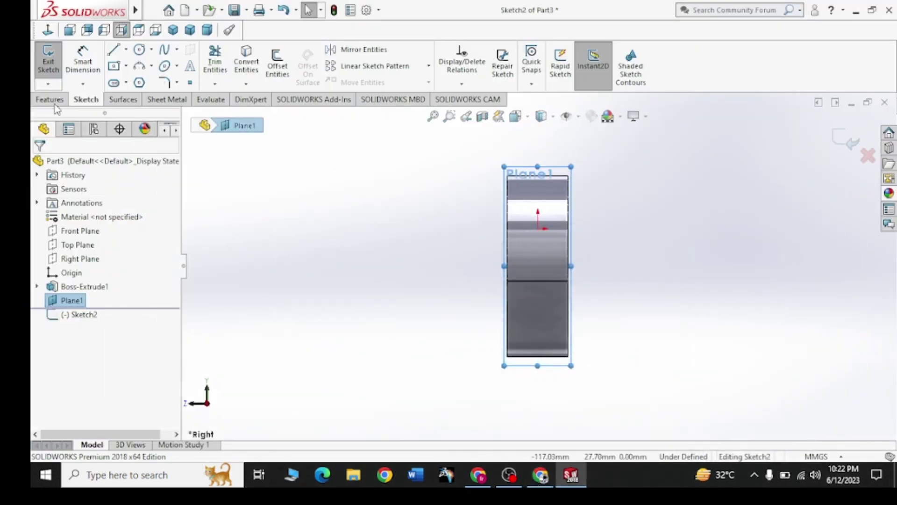
# - Draw the stem's top edge along the plate bottom, its right side, and the right leg's bottom edge
pyautogui.press('l')
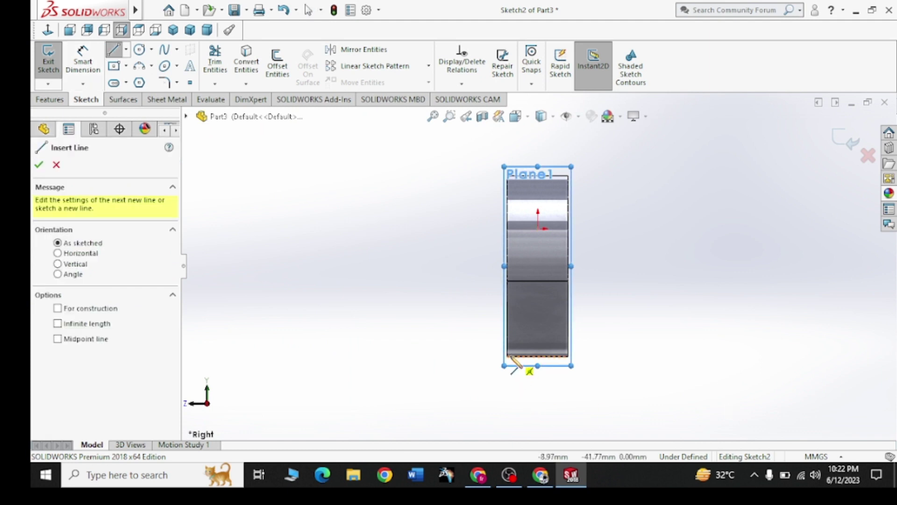
pyautogui.click(506, 359)
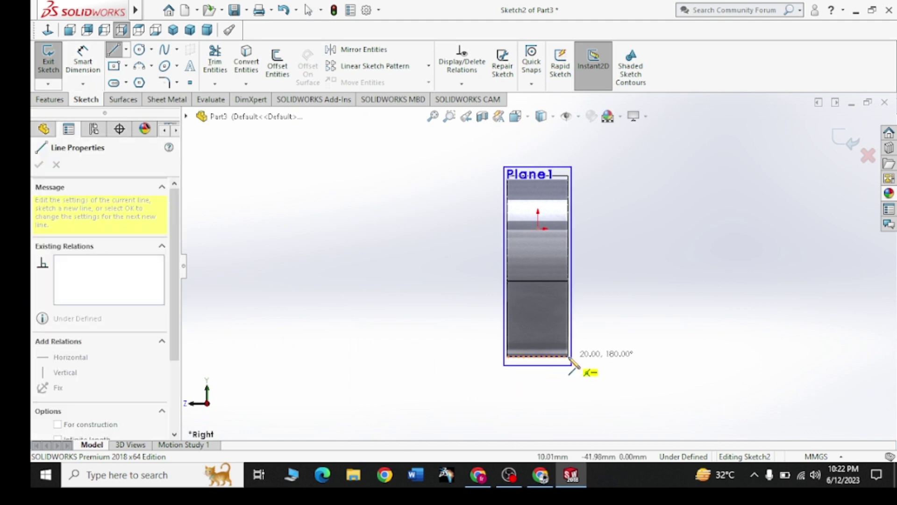
pyautogui.scroll(-2, 570, 359)
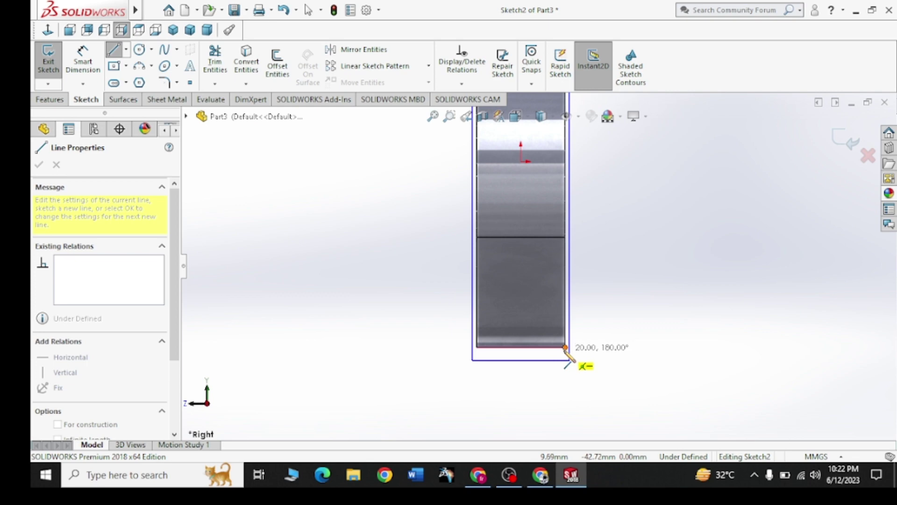
pyautogui.click(565, 348)
pyautogui.scroll(1, 565, 350)
pyautogui.scroll(1, 564, 351)
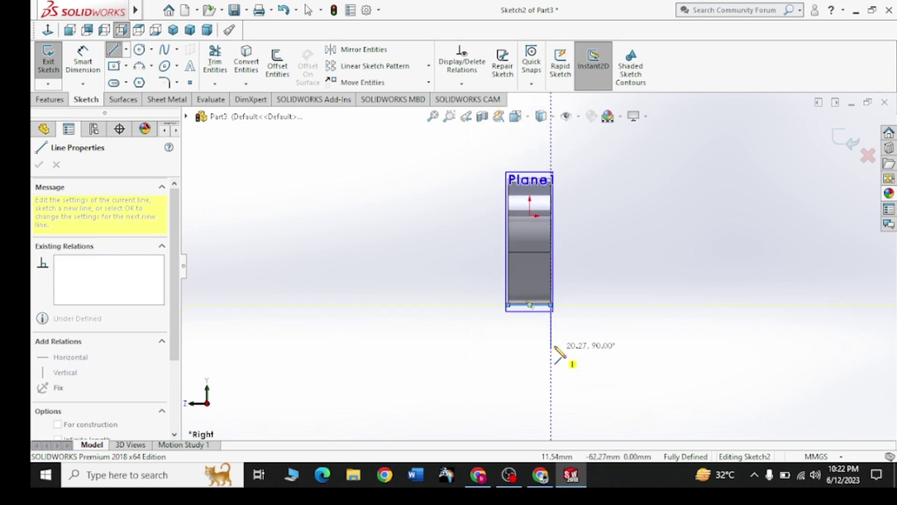
pyautogui.click(551, 413)
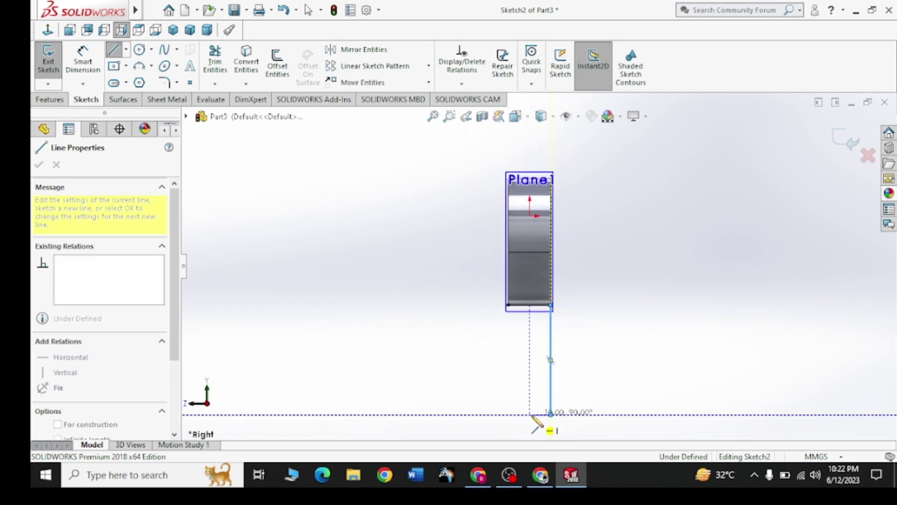
pyautogui.click(529, 414)
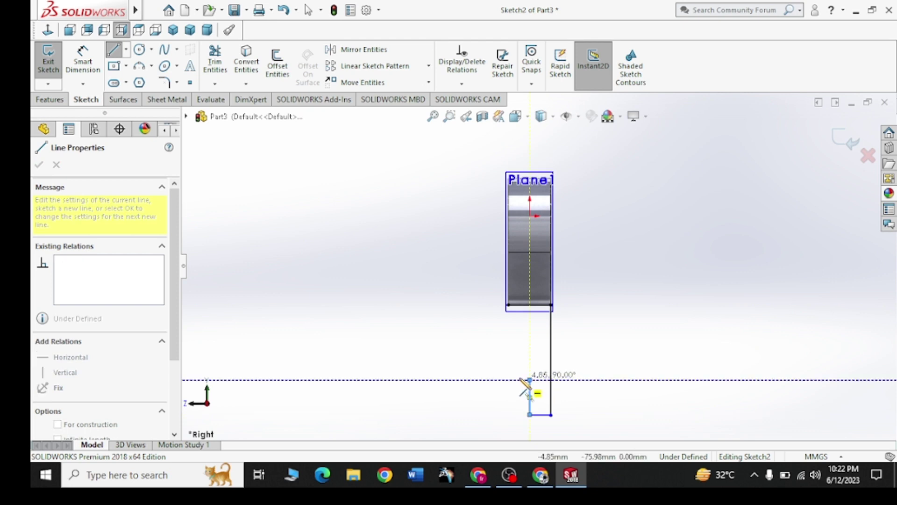
# - Draw the slot's inner edges and left leg, closing the stem outline up to the plate corner
pyautogui.click(520, 380)
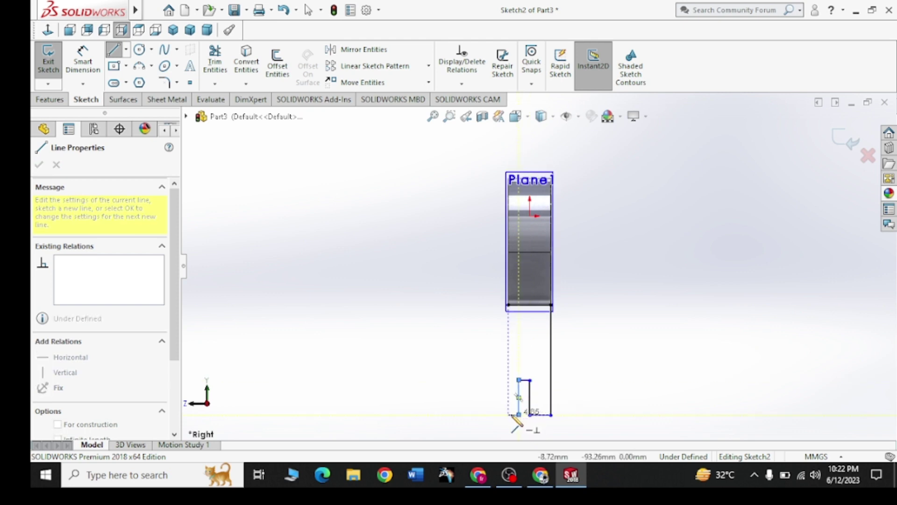
pyautogui.click(519, 414)
pyautogui.click(508, 414)
pyautogui.click(509, 305)
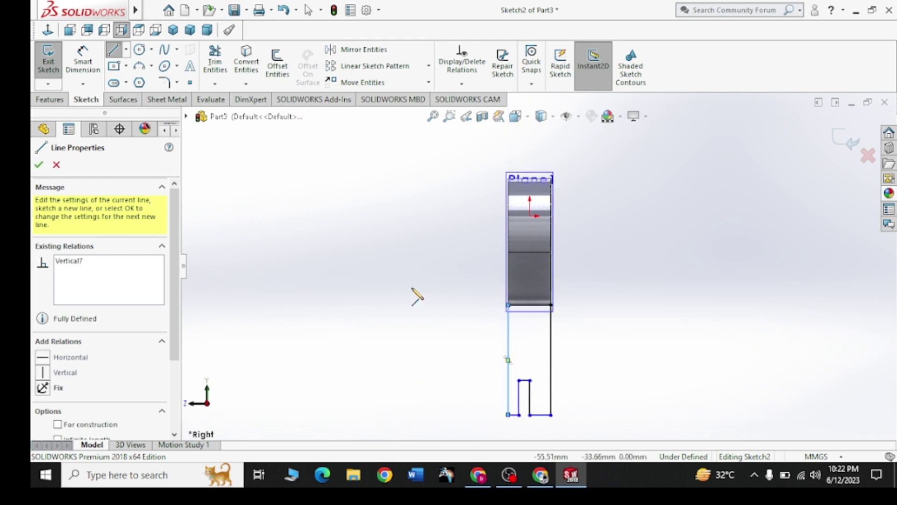
pyautogui.rightClick(414, 291)
pyautogui.click(434, 297)
pyautogui.click(545, 483)
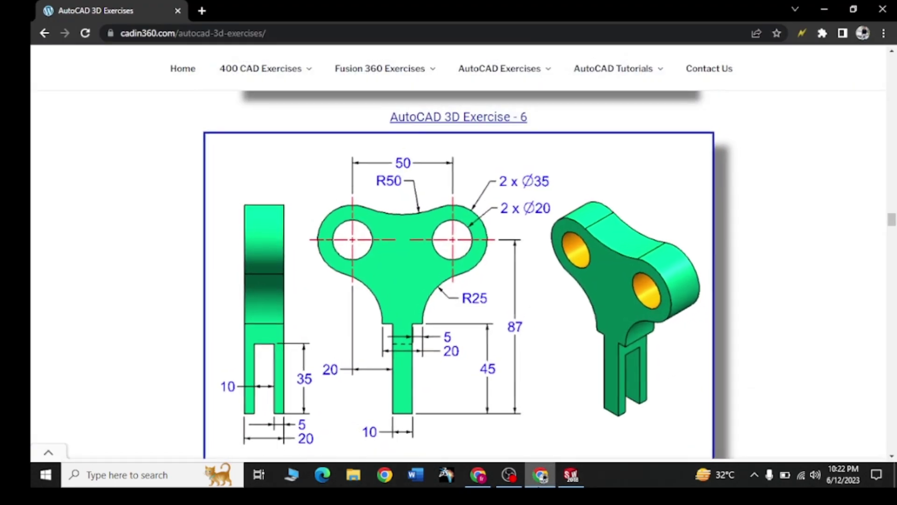
pyautogui.hotkey('alt', 'Tab')
pyautogui.click(96, 65)
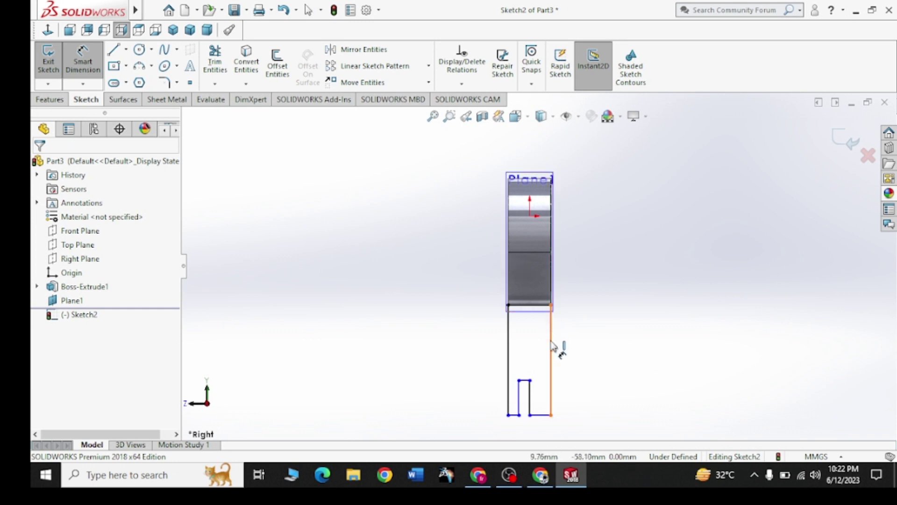
# - Dimension the stem's right side to 45 mm
pyautogui.click(553, 346)
pyautogui.click(595, 351)
pyautogui.write('4')
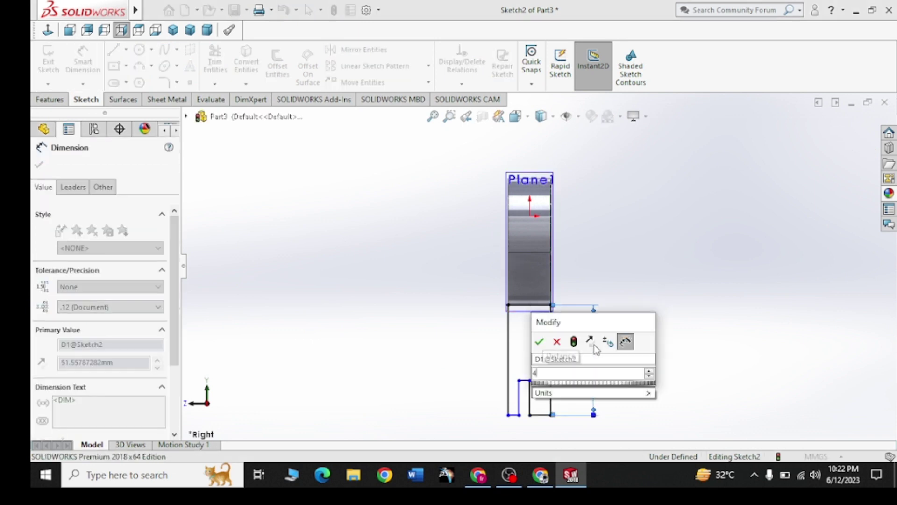
pyautogui.write('5')
pyautogui.press('Return')
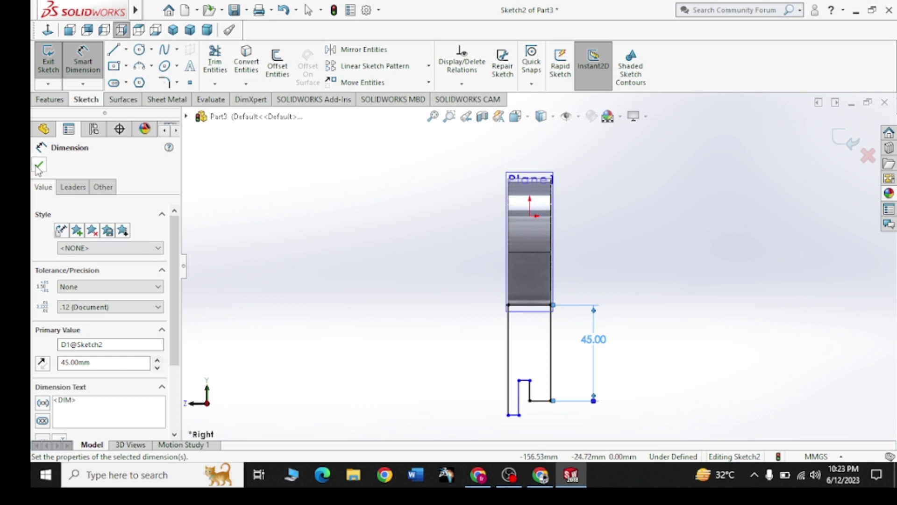
pyautogui.click(39, 166)
# - Make the stem's left and right outer sides equal in length
pyautogui.click(551, 346)
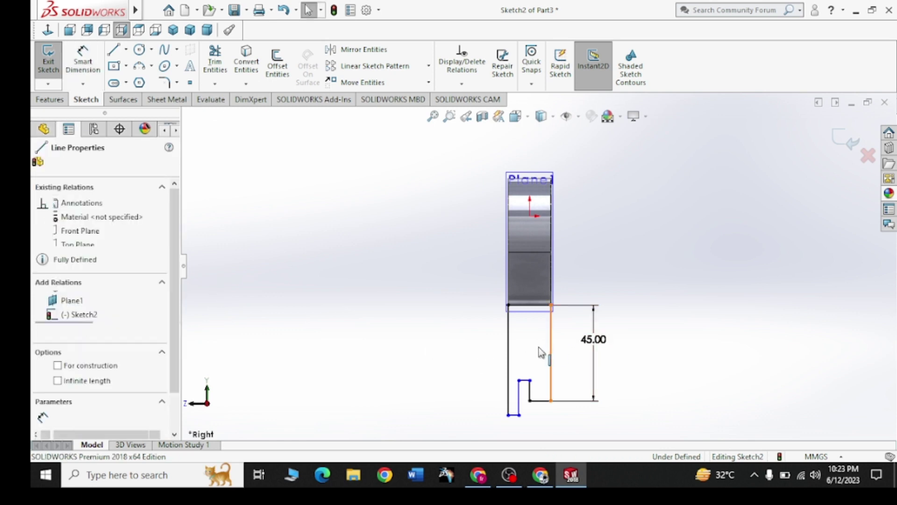
pyautogui.keyDown('ctrl'); pyautogui.click(509, 356); pyautogui.keyUp('ctrl')
pyautogui.click(645, 291)
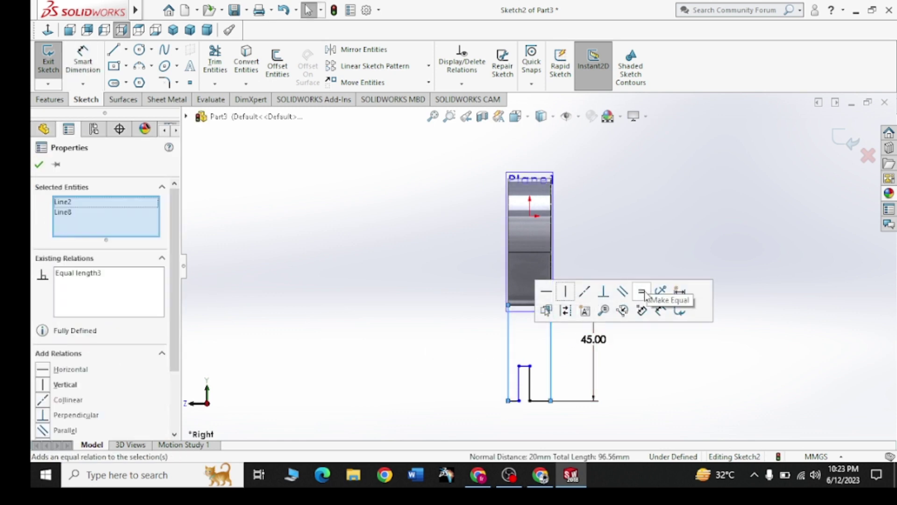
pyautogui.click(40, 165)
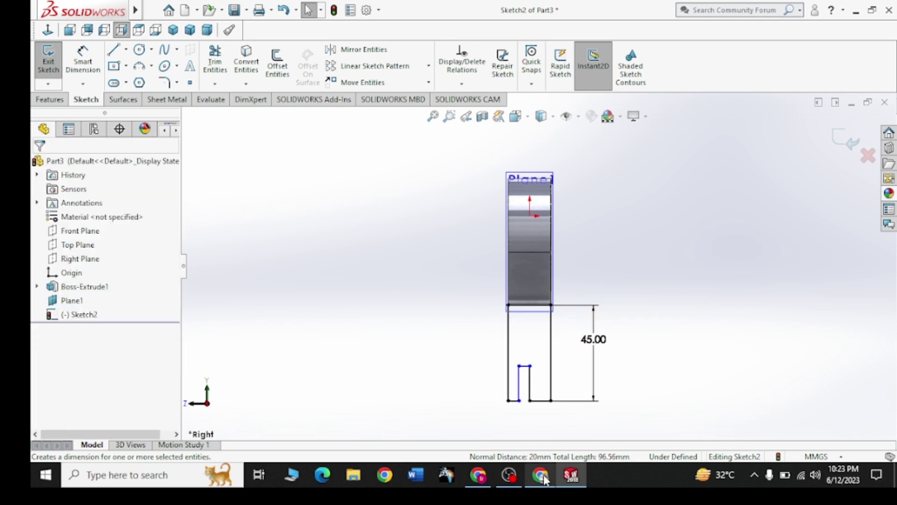
# - Dimension both legs' short bottom edges to 5 mm each
pyautogui.click(83, 61)
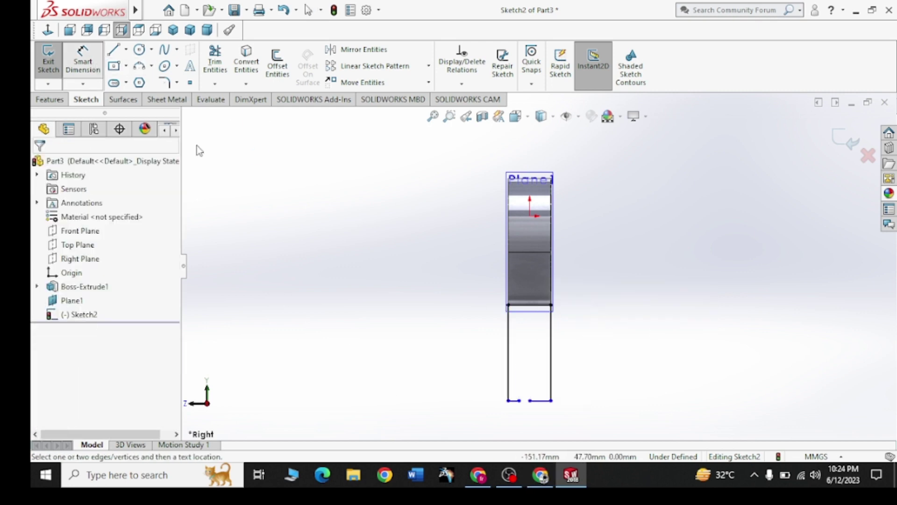
pyautogui.click(539, 406)
pyautogui.click(537, 426)
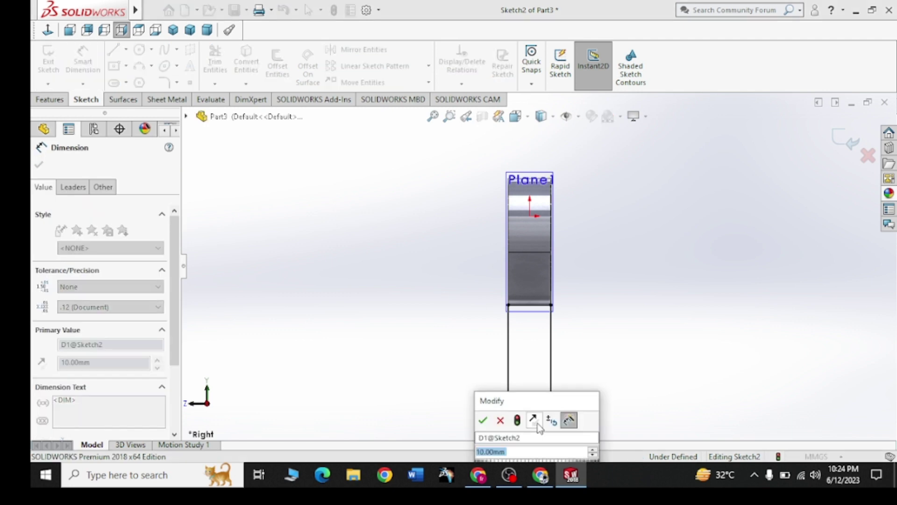
pyautogui.write('5')
pyautogui.press('Return')
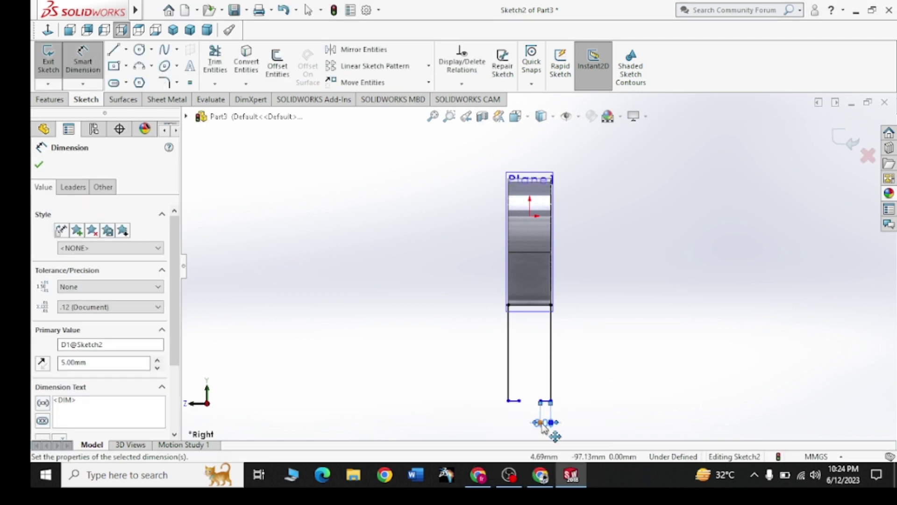
pyautogui.click(514, 401)
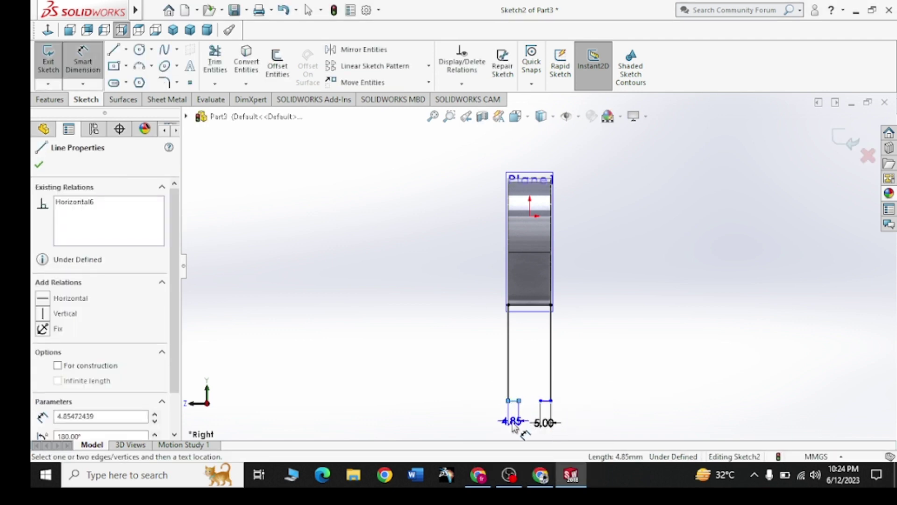
pyautogui.click(515, 425)
pyautogui.write('5')
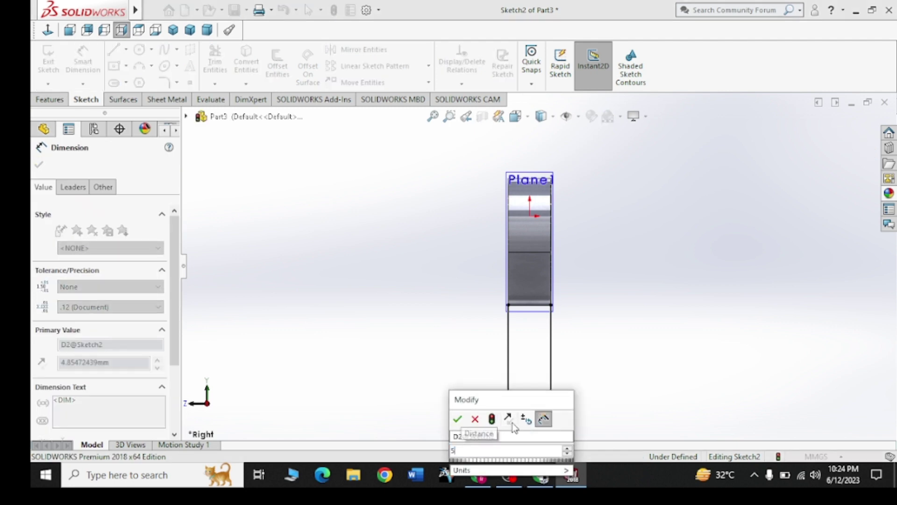
pyautogui.press('Return')
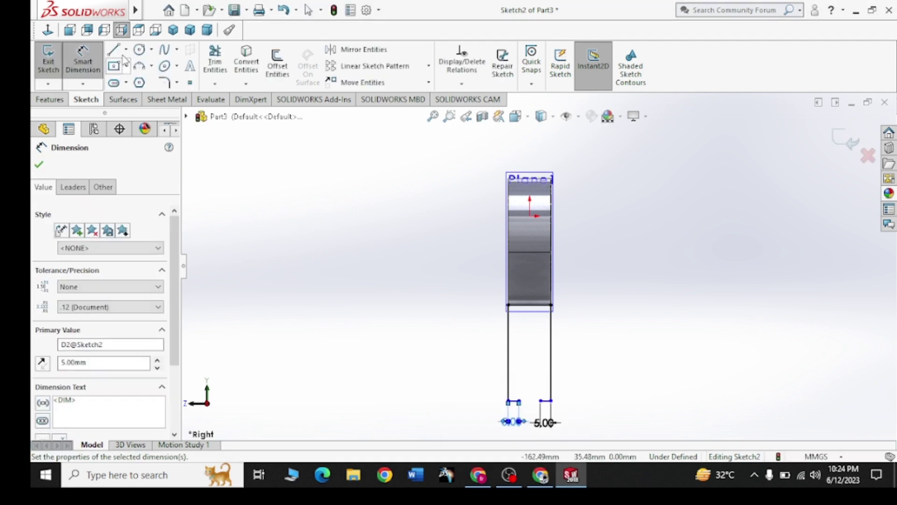
pyautogui.click(113, 49)
pyautogui.click(514, 400)
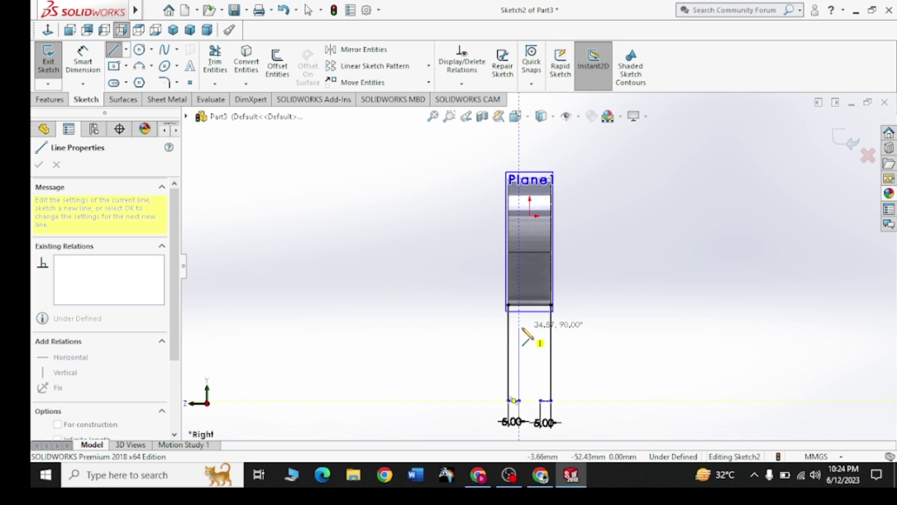
# - Draw the slot's top edge and right side between the two legs
pyautogui.click(519, 324)
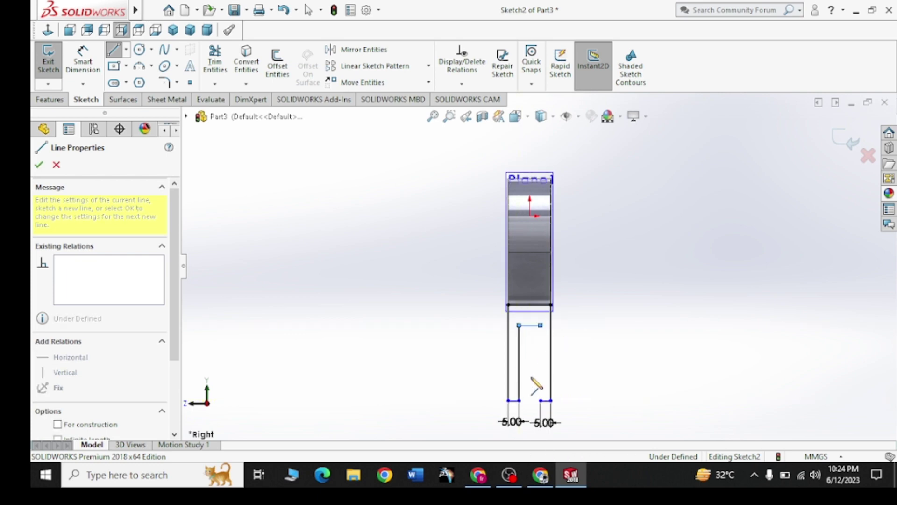
pyautogui.click(540, 400)
pyautogui.rightClick(658, 294)
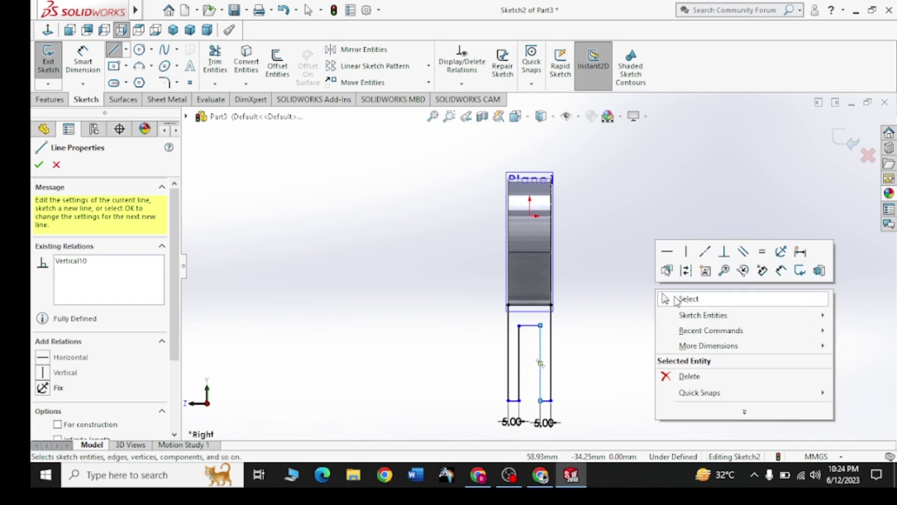
pyautogui.click(678, 298)
# - Dimension the slot's right side to 35 mm depth
pyautogui.click(83, 63)
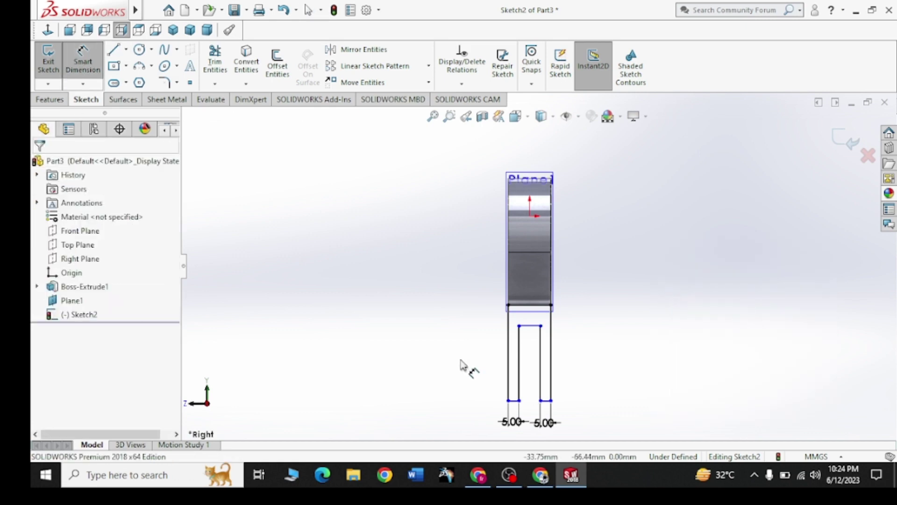
pyautogui.click(551, 374)
pyautogui.click(602, 377)
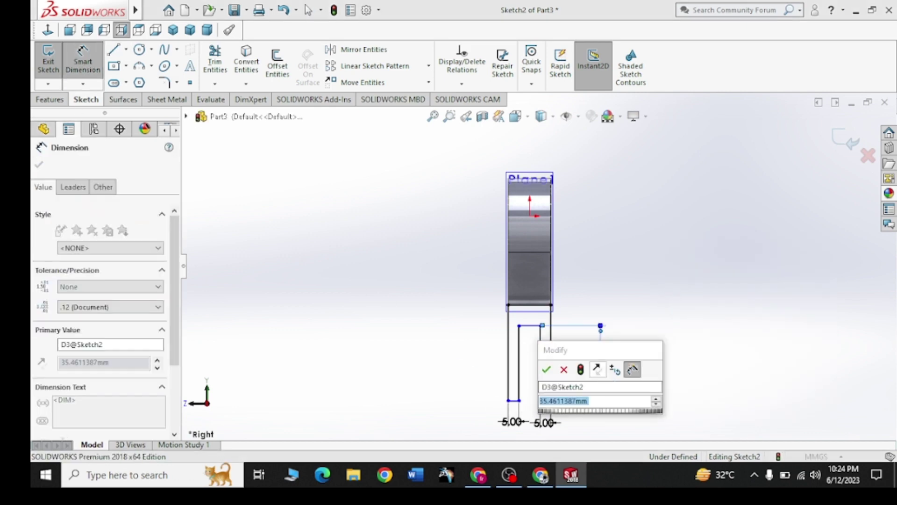
pyautogui.write('35')
pyautogui.press('Return')
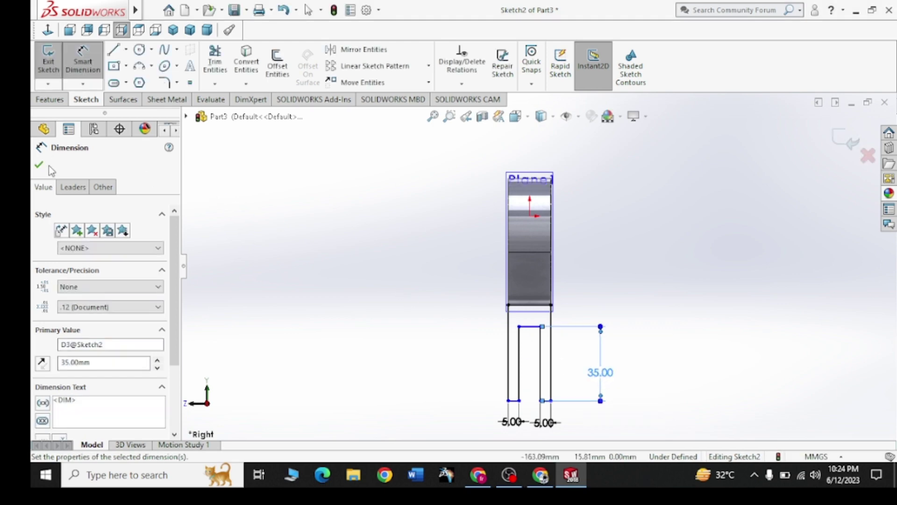
pyautogui.click(39, 164)
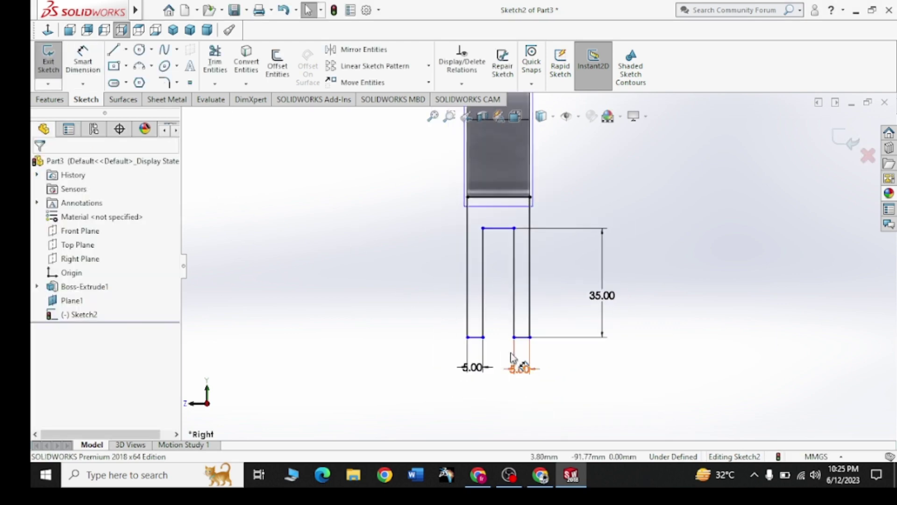
pyautogui.click(49, 99)
# - Extrude the slotted stem sketch 20 mm Mid Plane, merging it with the plate as Boss-Extrude2
pyautogui.click(53, 65)
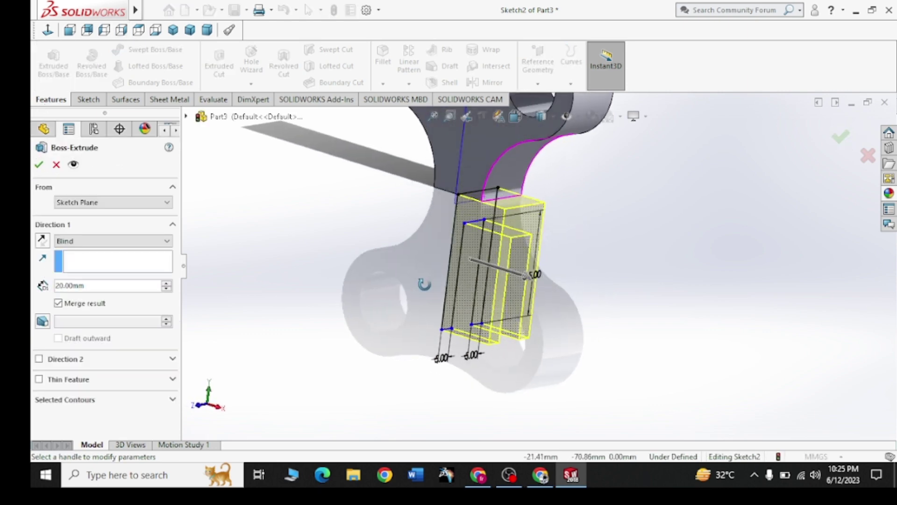
pyautogui.moveTo(504, 236); pyautogui.dragTo(533, 242, button='middle')
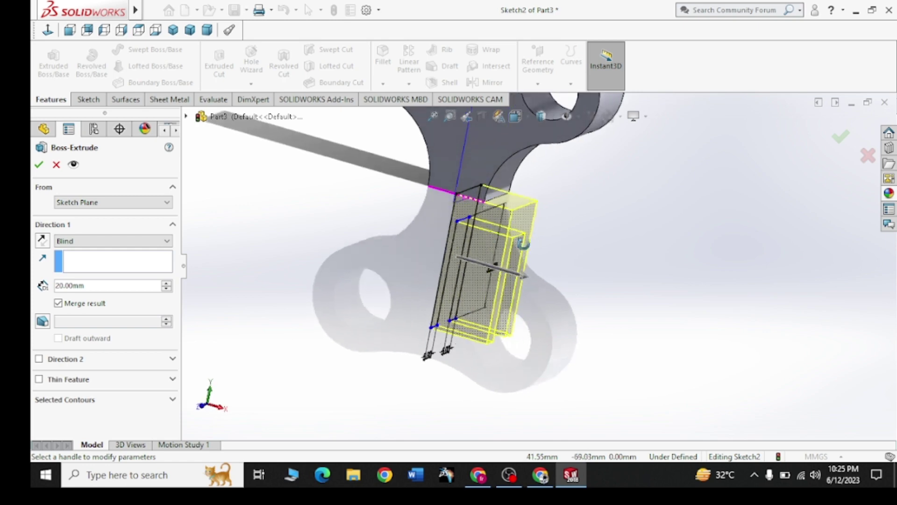
pyautogui.click(540, 420)
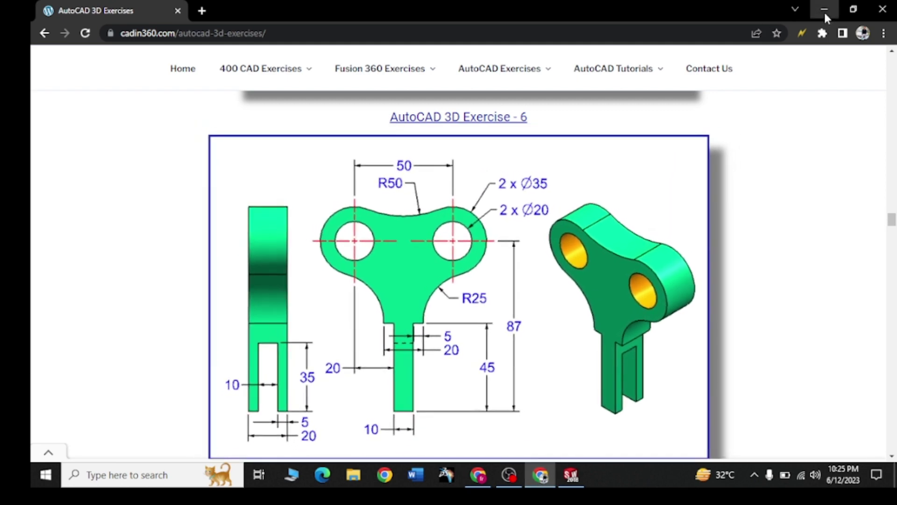
pyautogui.click(826, 11)
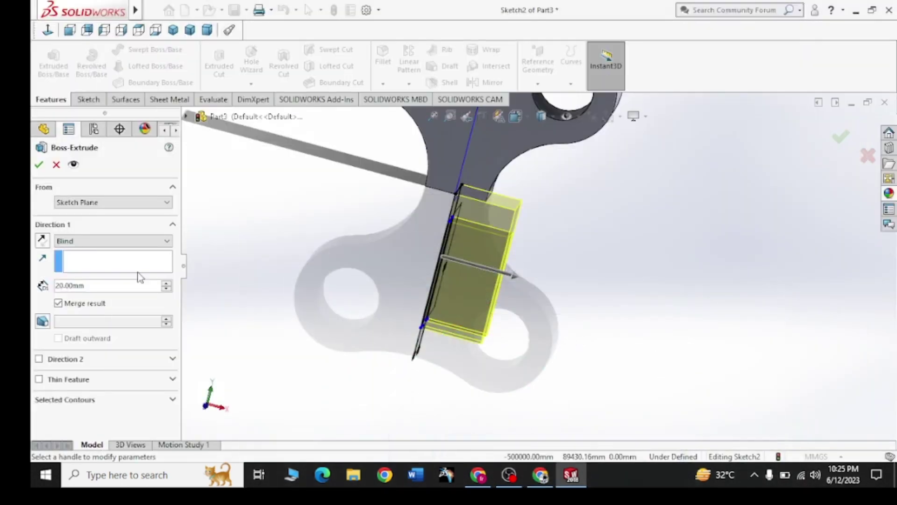
pyautogui.click(75, 241)
pyautogui.click(66, 301)
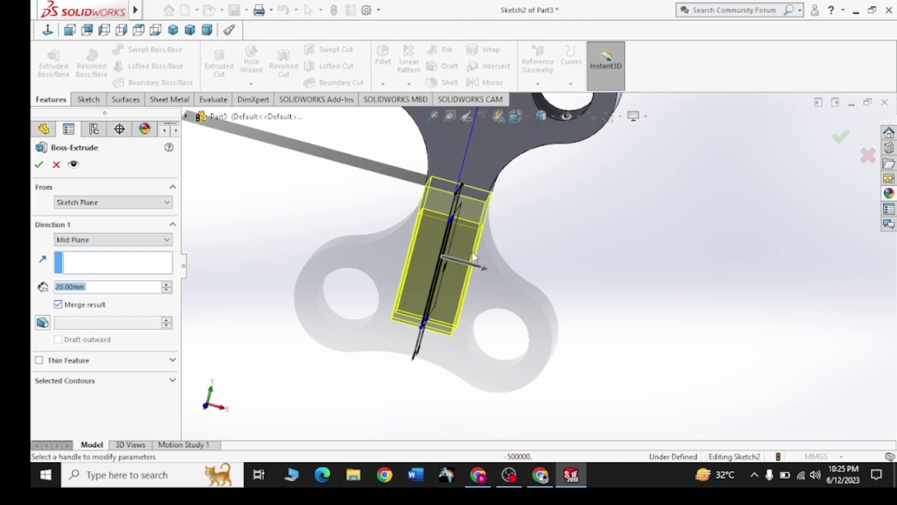
pyautogui.click(39, 166)
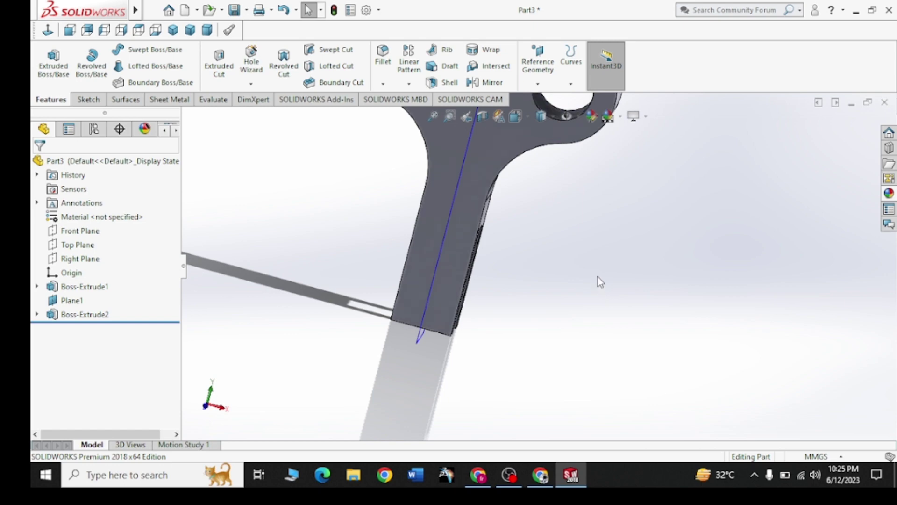
pyautogui.moveTo(599, 282); pyautogui.dragTo(558, 393, button='middle')
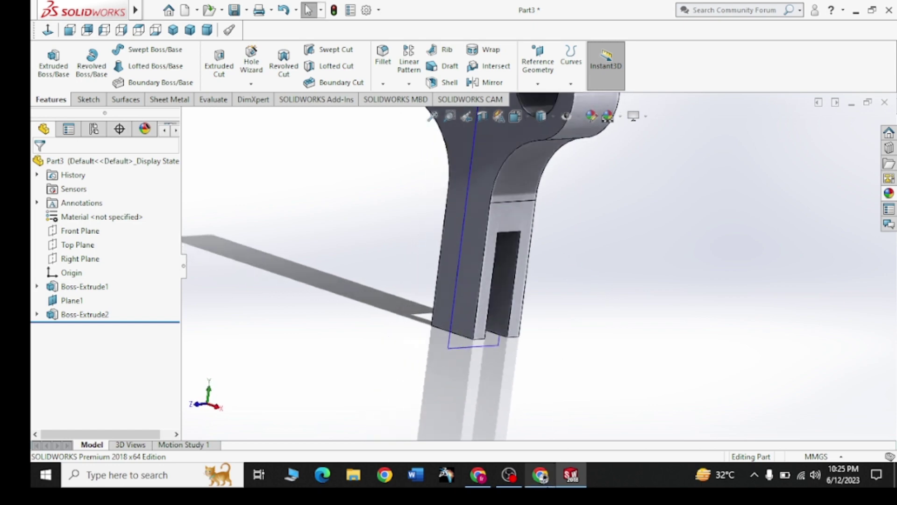
pyautogui.hotkey('alt', 'Tab')
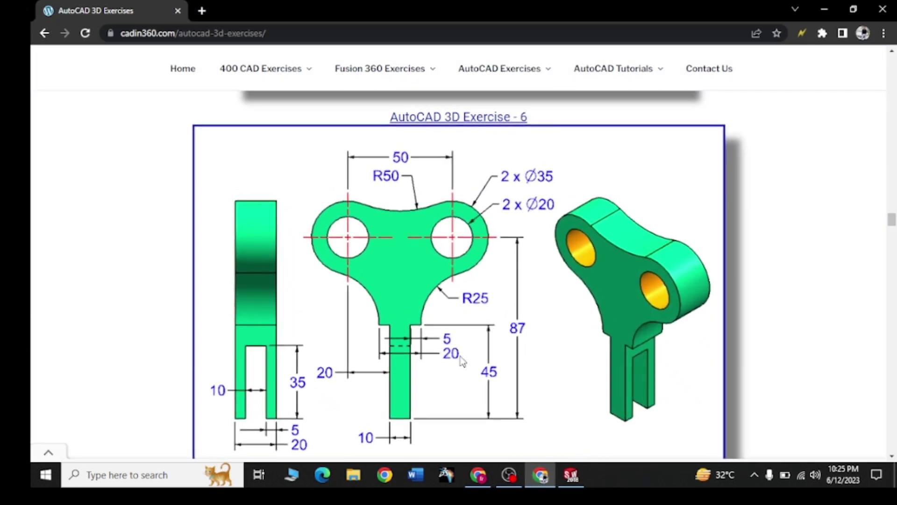
pyautogui.moveTo(565, 405)
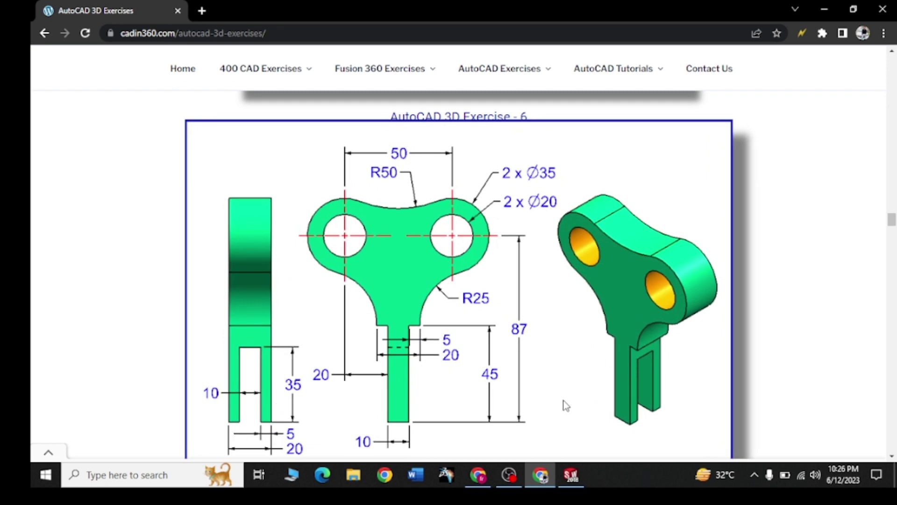
# - Change the Boss-Extrude2 stem depth from 20 mm to 10 mm
pyautogui.click(541, 475)
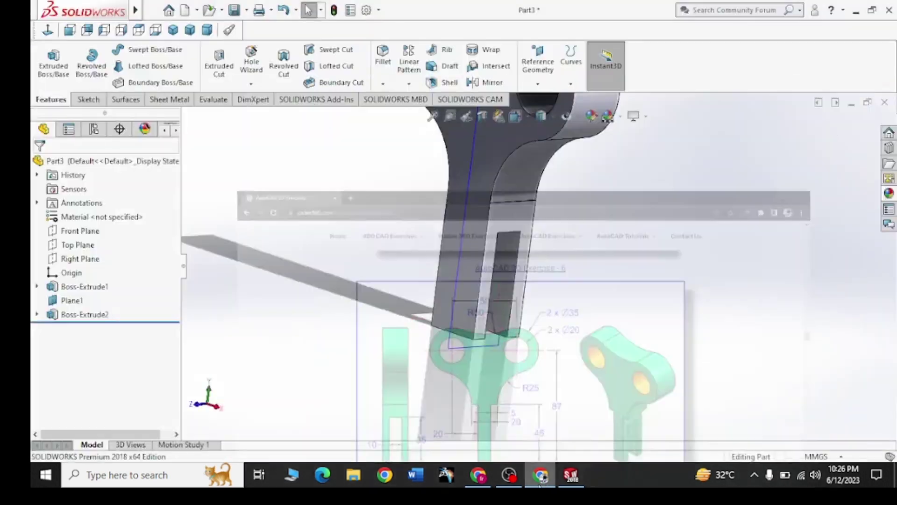
pyautogui.click(84, 314)
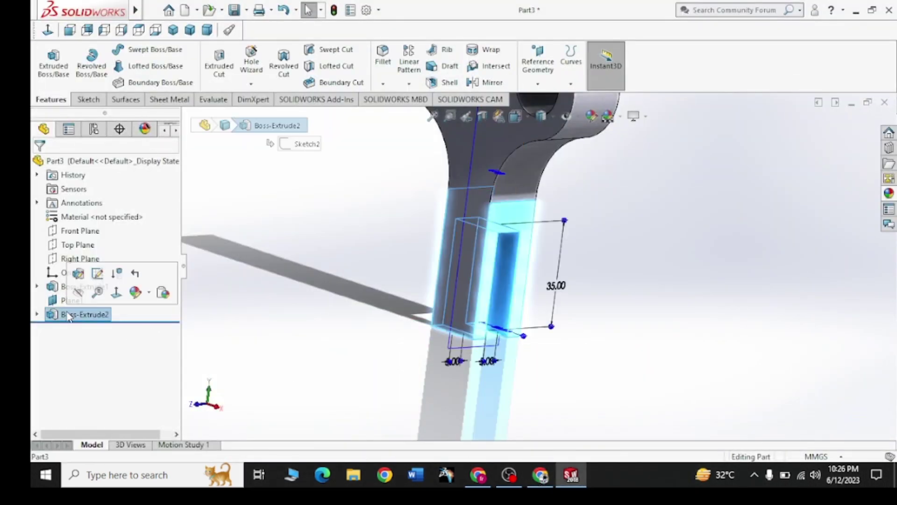
pyautogui.click(79, 279)
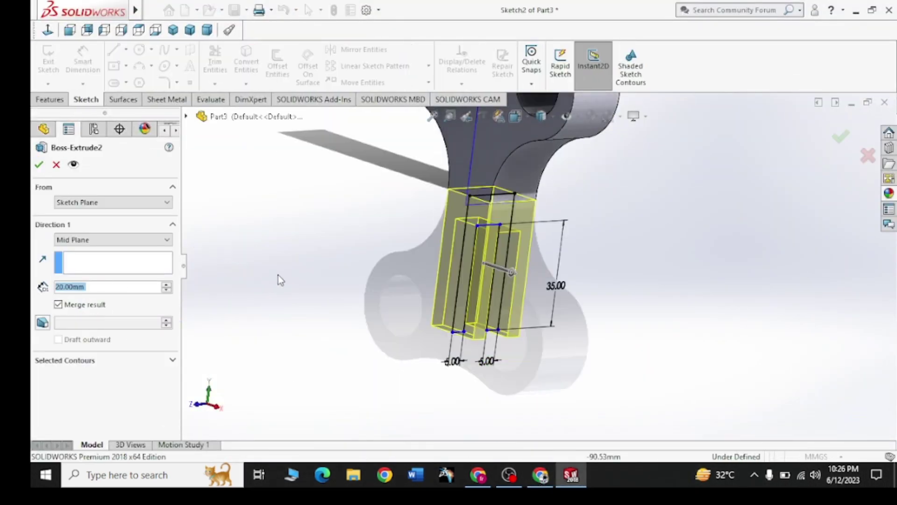
pyautogui.click(166, 290)
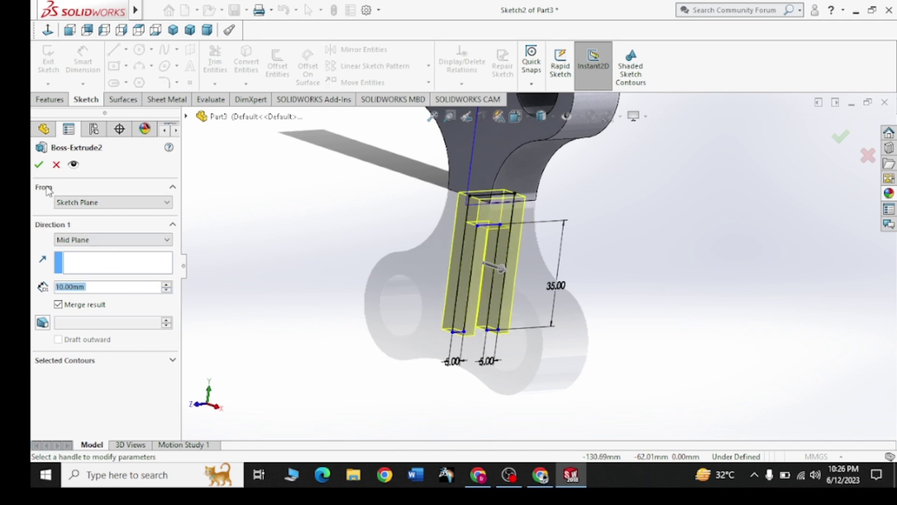
pyautogui.click(39, 164)
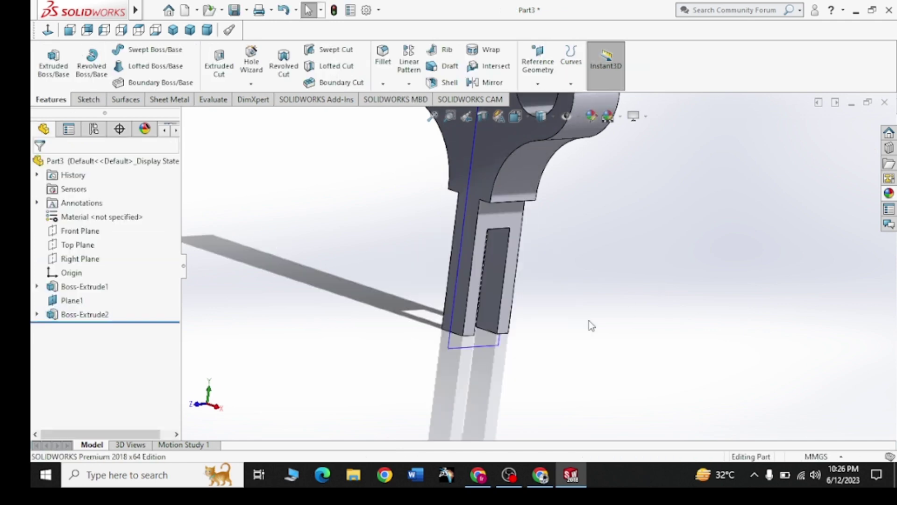
# - Hide Plane1 and view the whole part
pyautogui.click(453, 346)
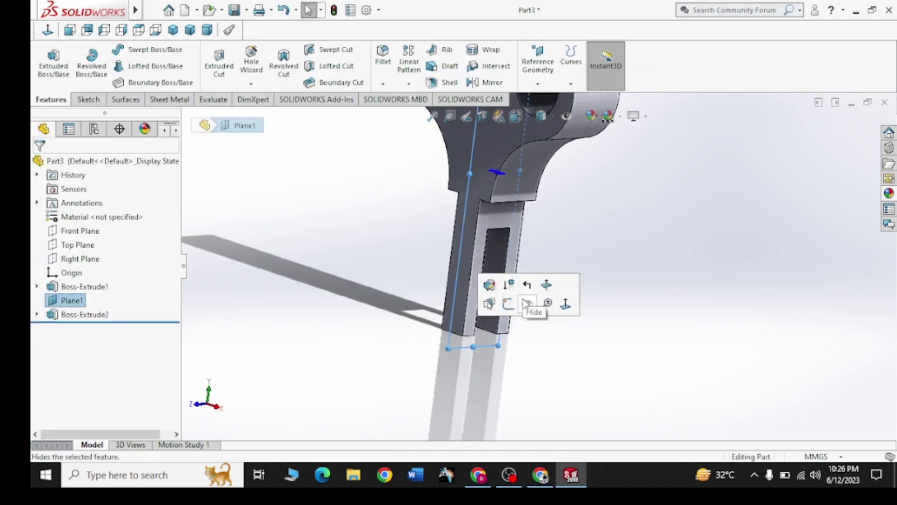
pyautogui.click(525, 299)
pyautogui.moveTo(534, 287)
pyautogui.mouseDown(button='middle')
pyautogui.moveTo(541, 180)
pyautogui.moveTo(578, 415)
pyautogui.mouseUp(button='middle')
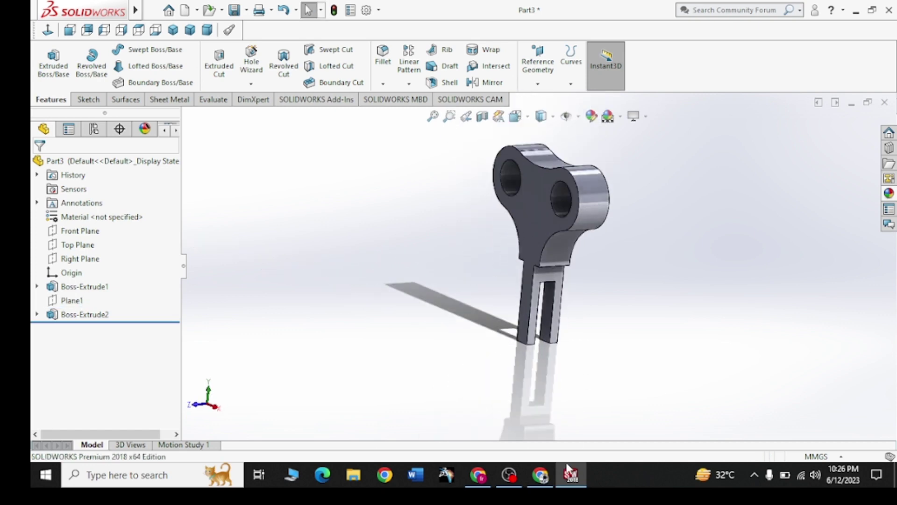
# - Give the inner cylinder faces of the right and left holes a yellow appearance
pyautogui.click(592, 117)
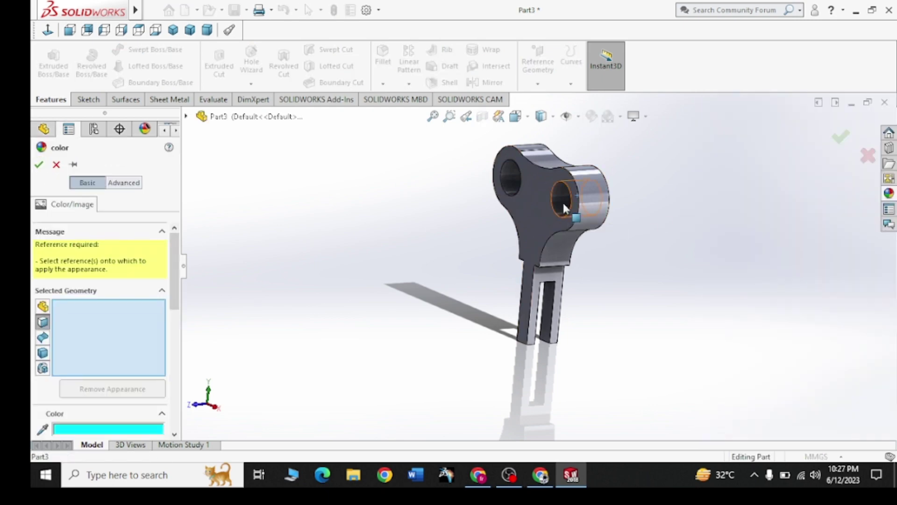
pyautogui.click(564, 204)
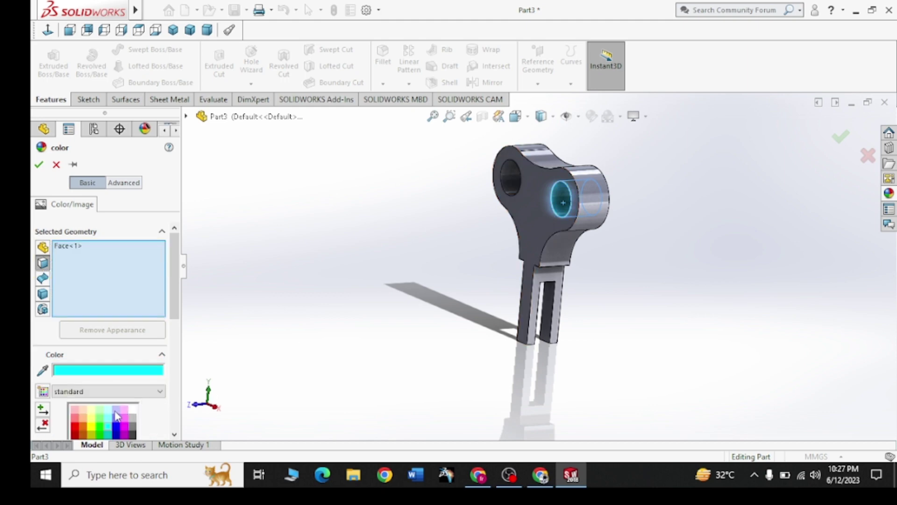
pyautogui.click(125, 427)
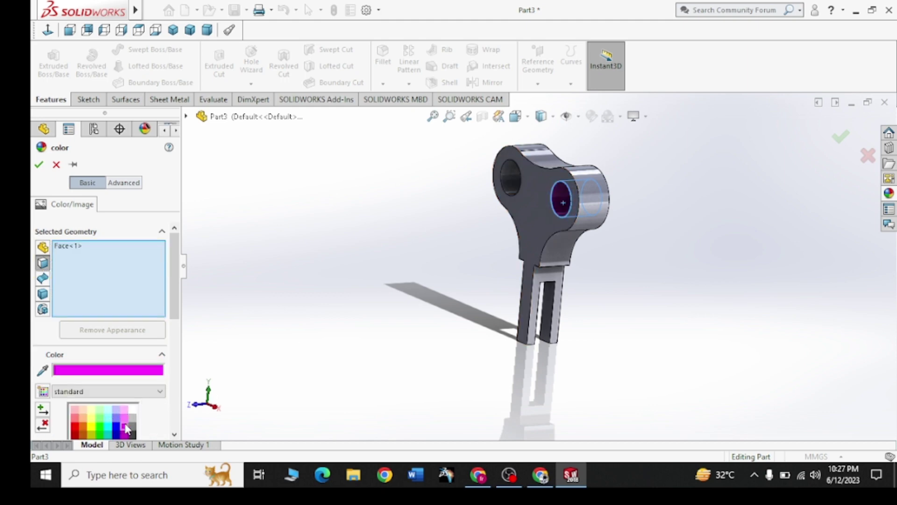
pyautogui.click(108, 419)
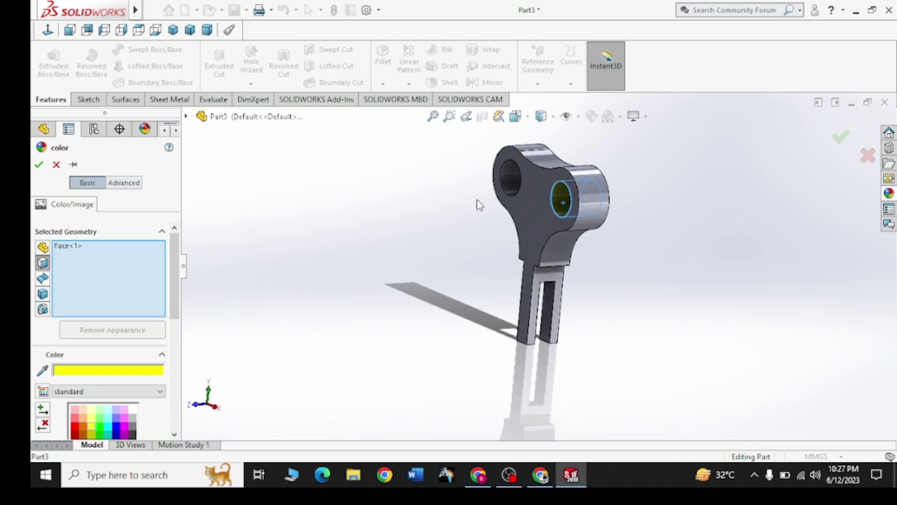
pyautogui.click(511, 179)
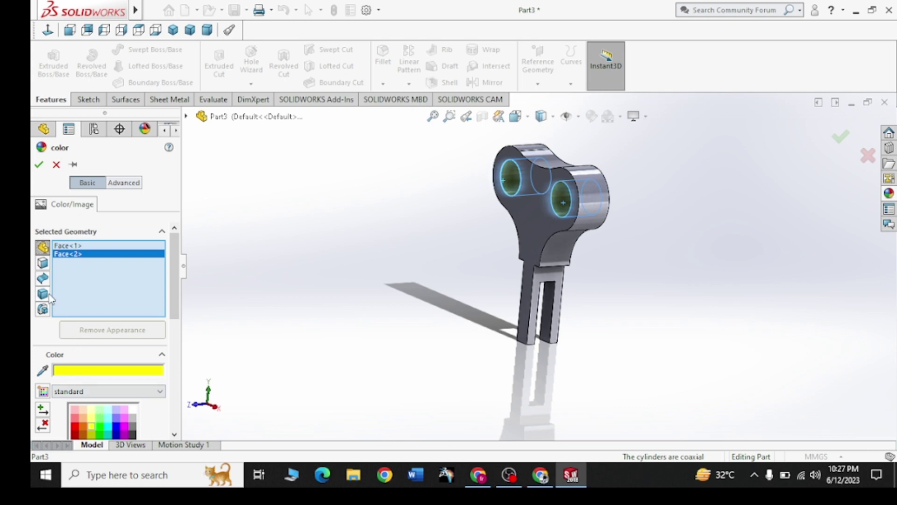
pyautogui.click(100, 425)
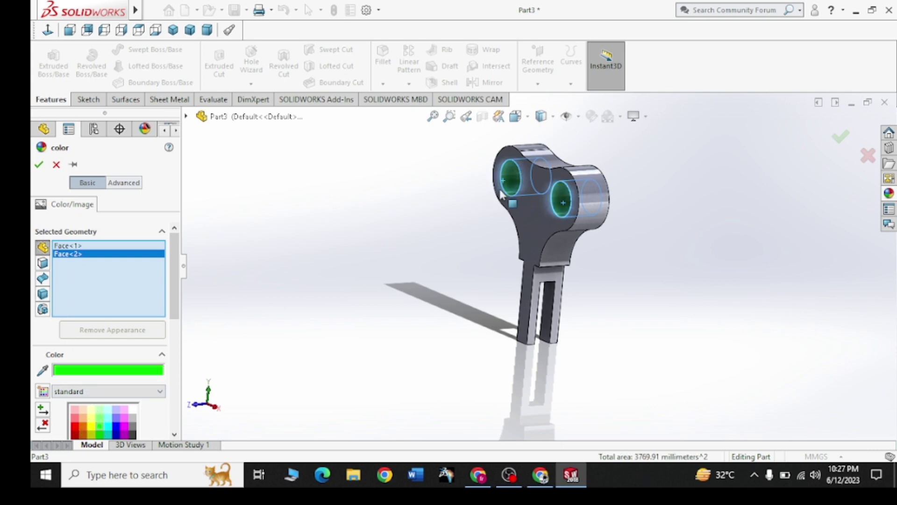
pyautogui.rightClick(105, 255)
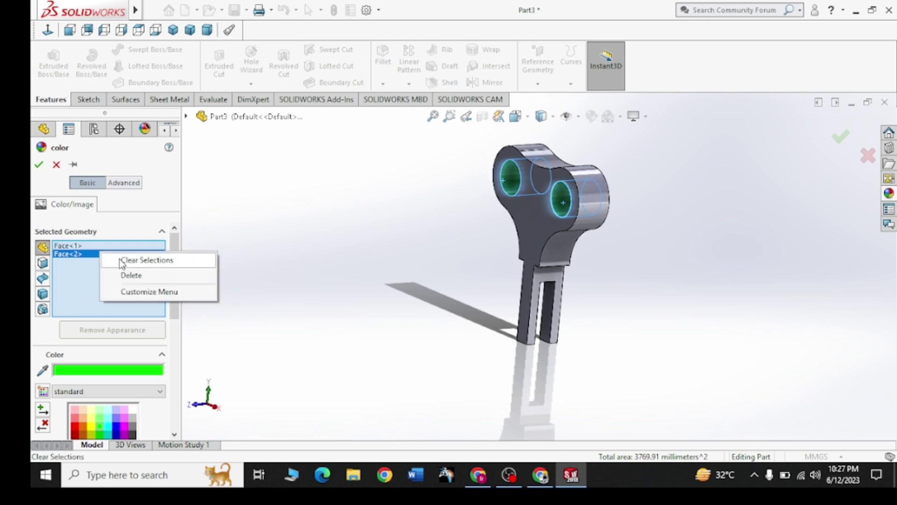
pyautogui.click(92, 431)
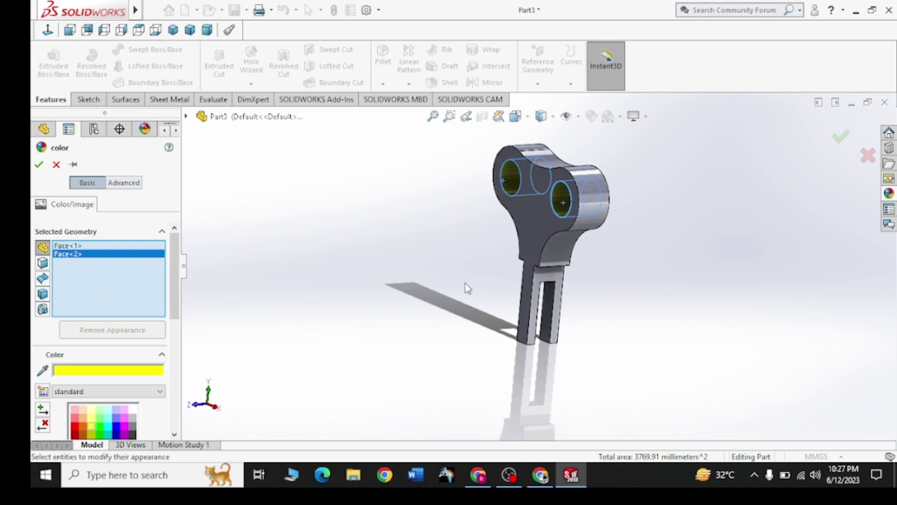
pyautogui.click(36, 166)
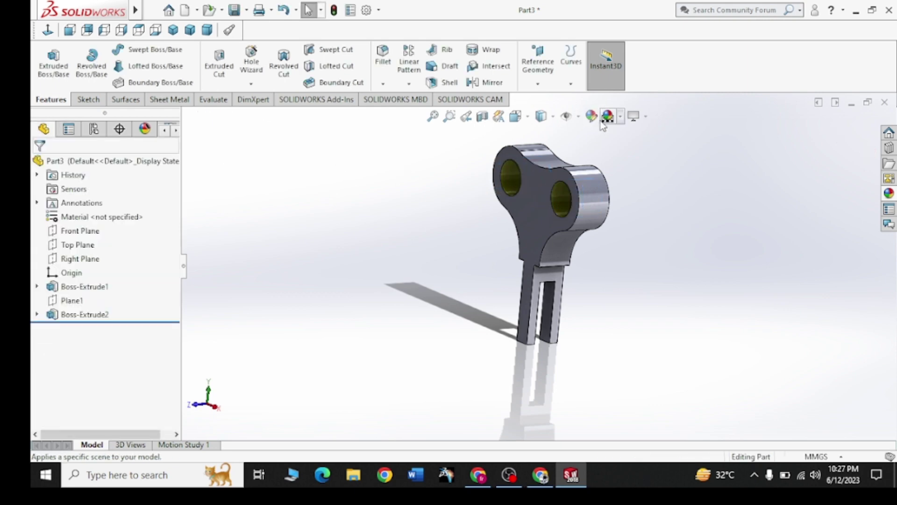
# - Colour the whole part body a green shade, keeping the hole faces yellow
pyautogui.click(596, 122)
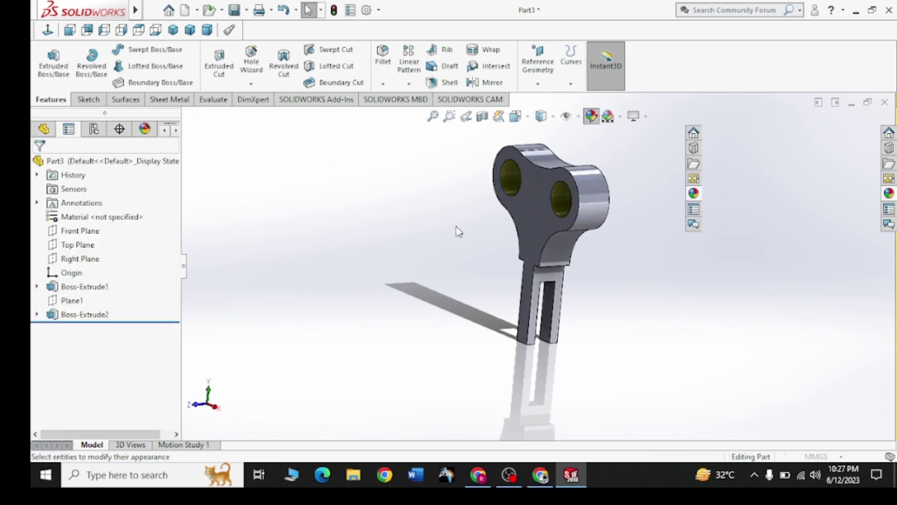
pyautogui.click(527, 215)
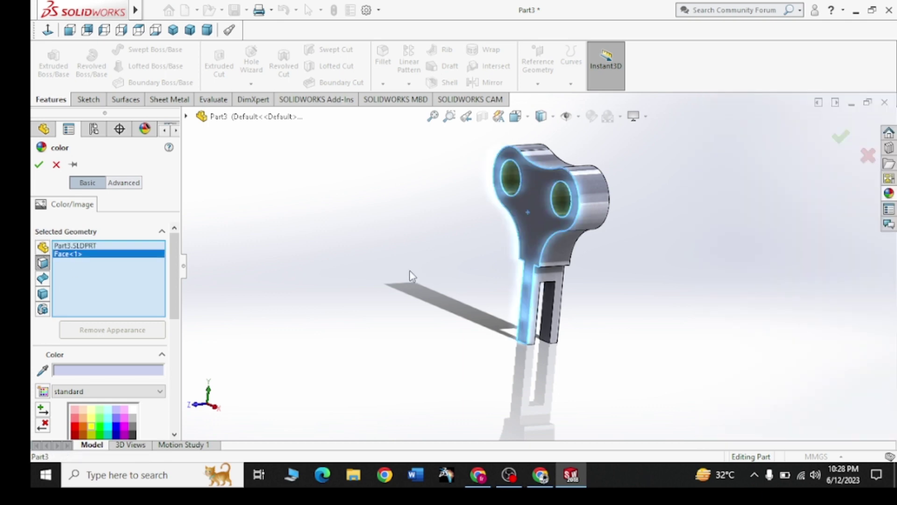
pyautogui.click(77, 429)
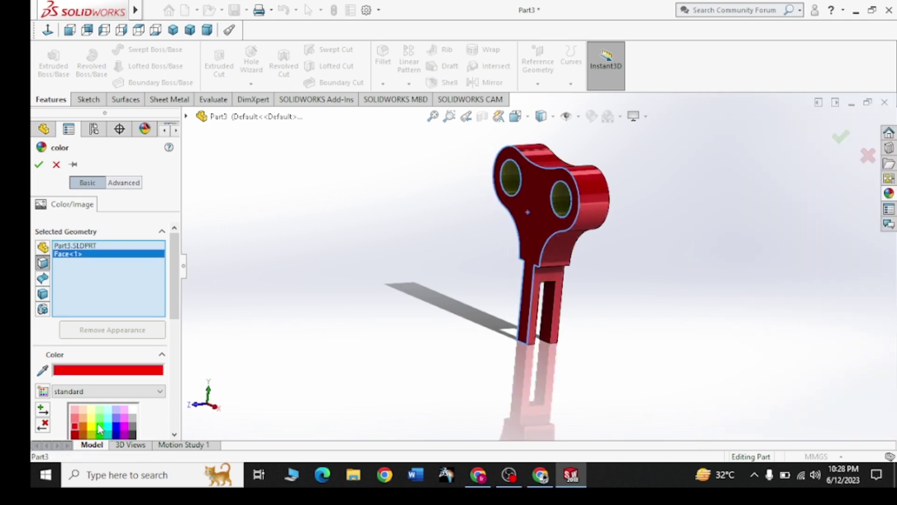
pyautogui.click(97, 423)
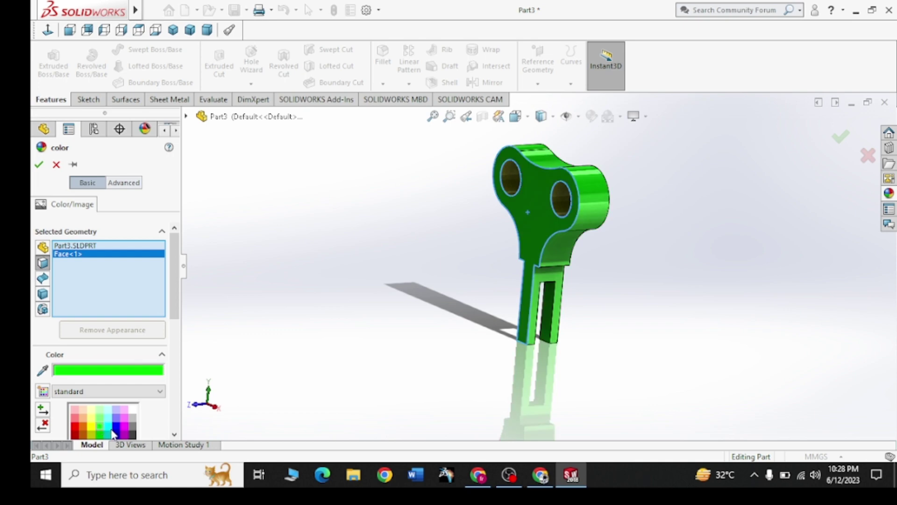
pyautogui.click(116, 429)
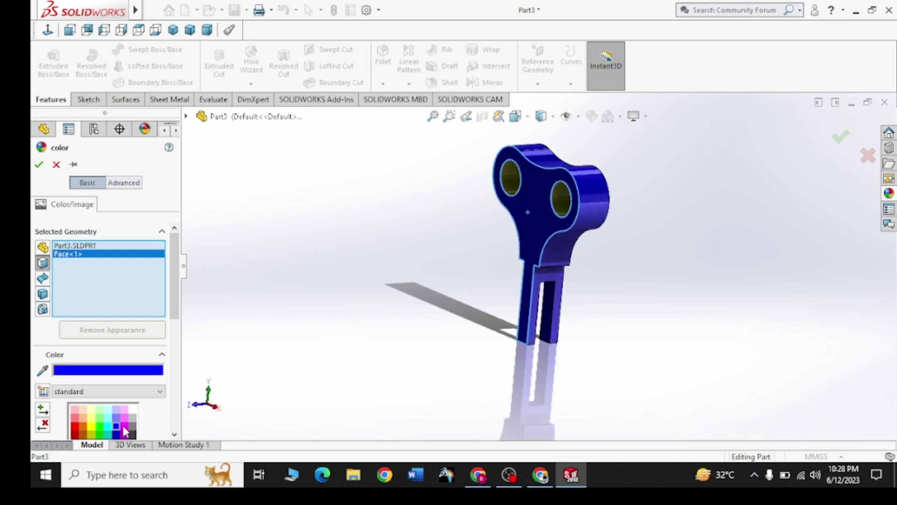
pyautogui.scroll(-3, 117, 421)
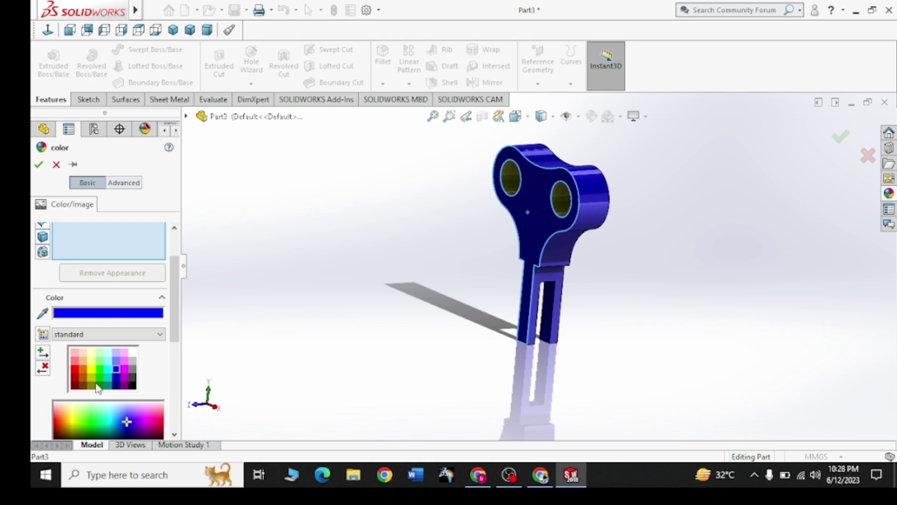
pyautogui.moveTo(128, 423)
pyautogui.mouseDown()
pyautogui.moveTo(140, 420)
pyautogui.moveTo(138, 408)
pyautogui.moveTo(89, 420)
pyautogui.mouseUp()
pyautogui.click(94, 417)
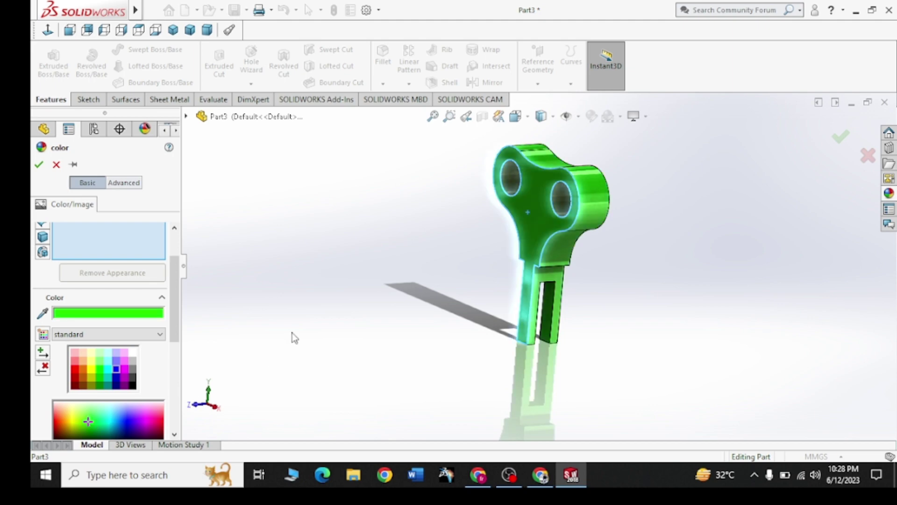
pyautogui.click(39, 164)
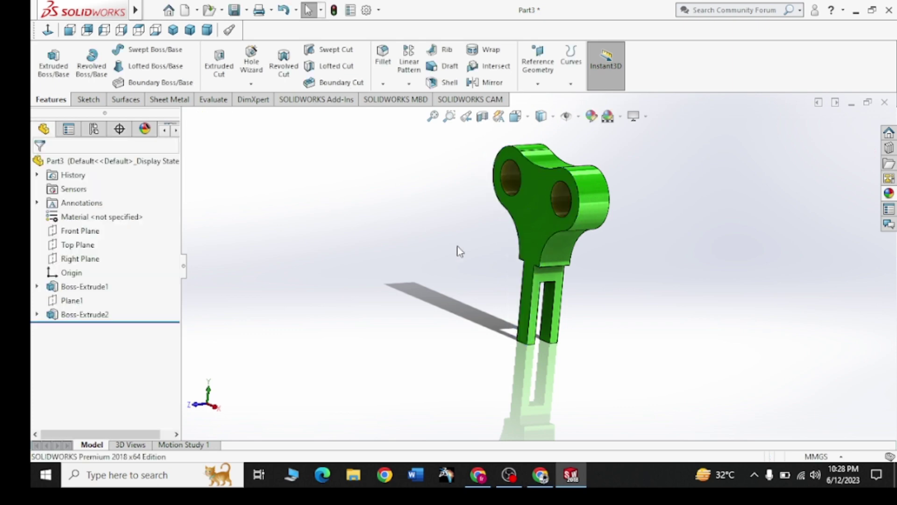
pyautogui.moveTo(556, 175); pyautogui.dragTo(647, 317, button='middle')
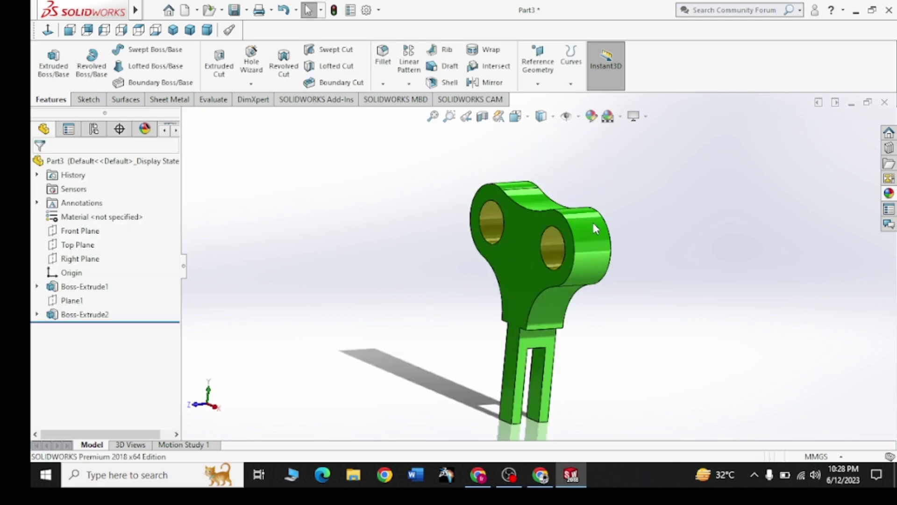